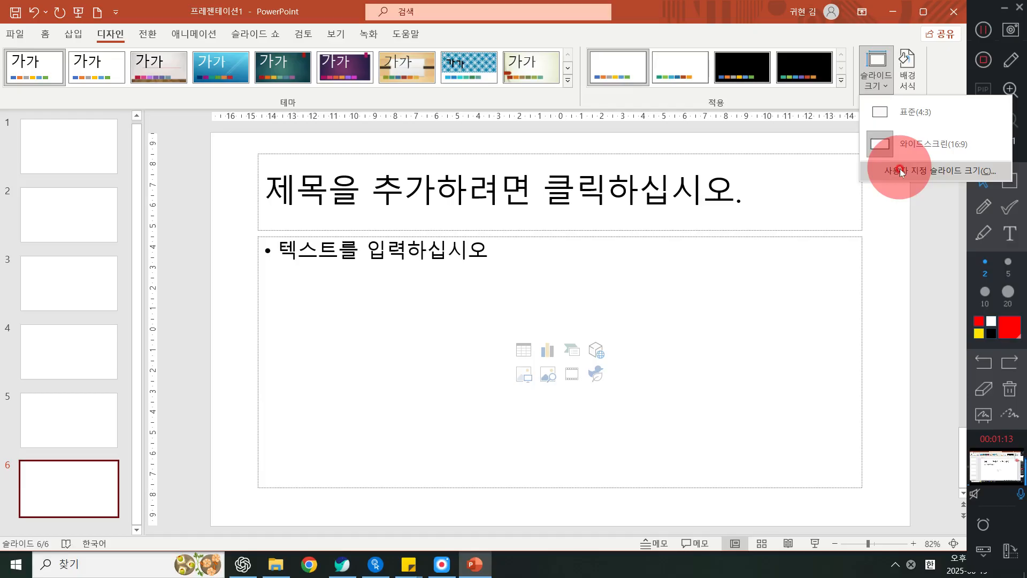
- Set the slide size to A4 paper (210x297mm) in landscape and choose how the existing content is scaled
{"action": "left_click", "coordinate": [902, 172]}
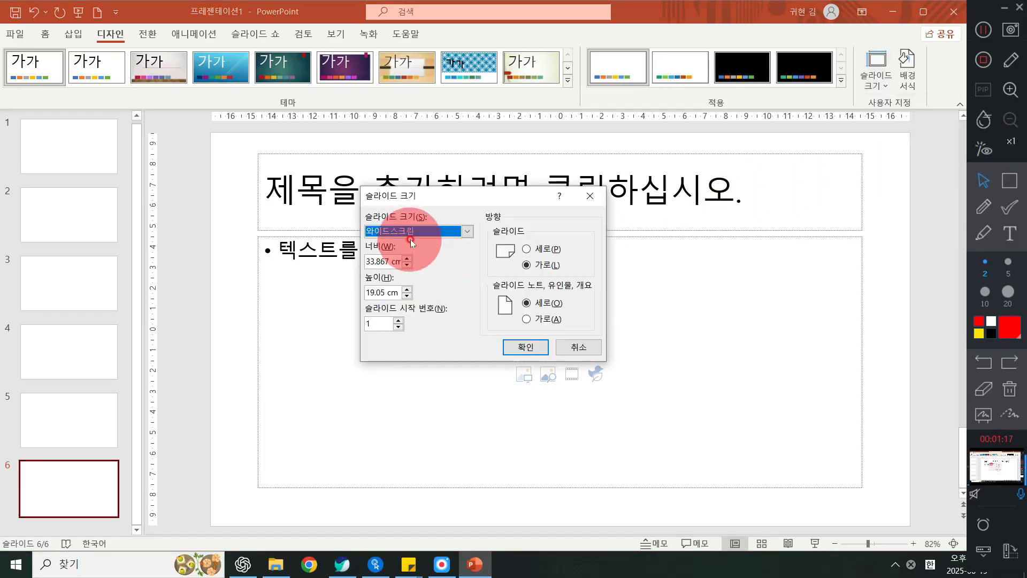
{"action": "left_click", "coordinate": [423, 230]}
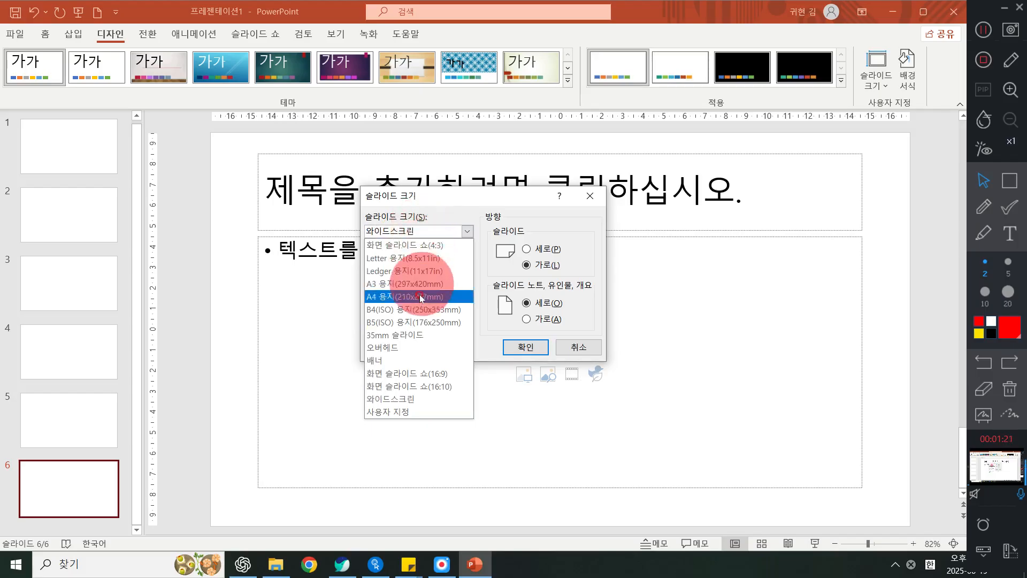
{"action": "left_click", "coordinate": [398, 298]}
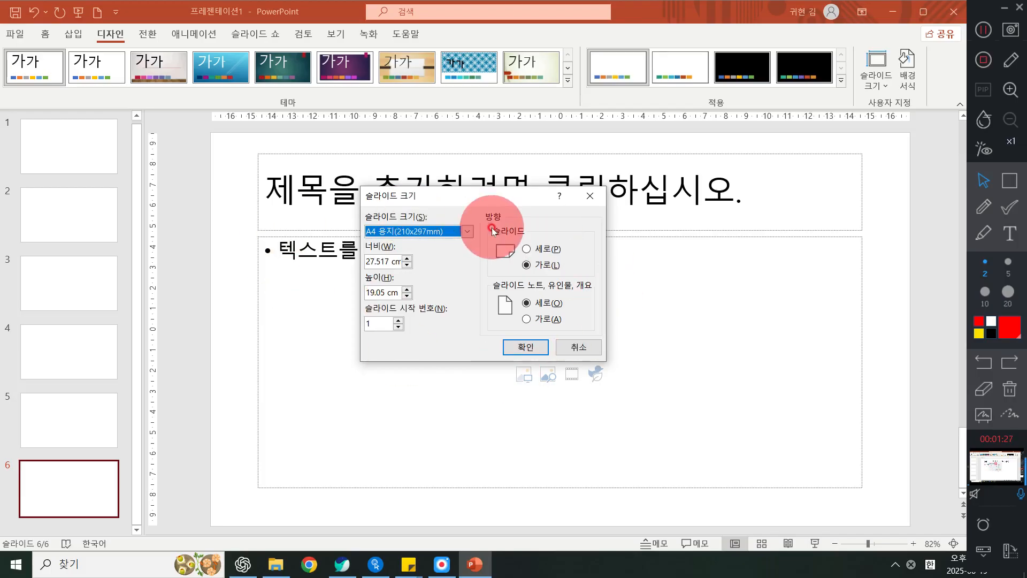
{"action": "left_click", "coordinate": [529, 348]}
{"action": "left_click", "coordinate": [569, 278]}
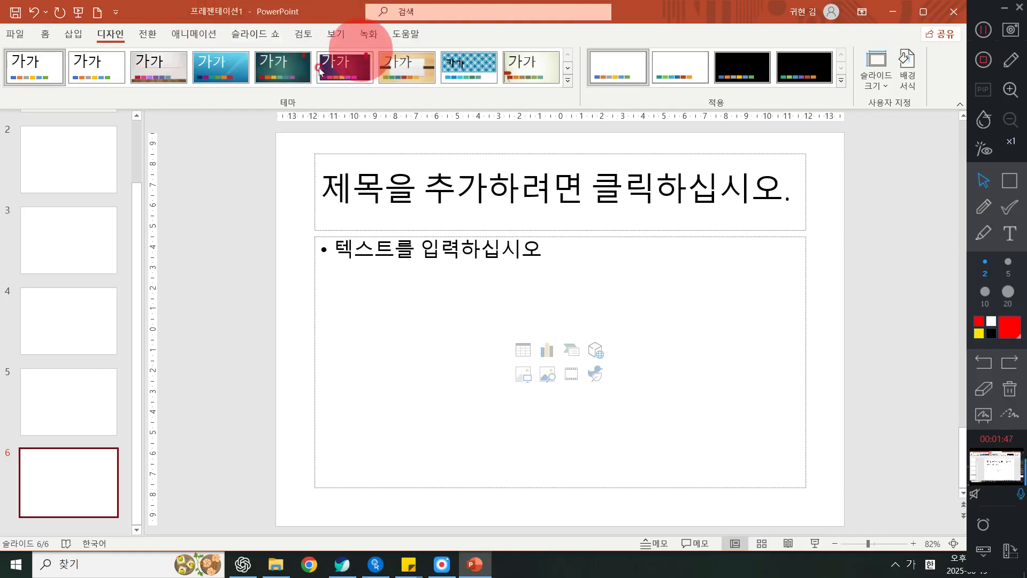
- Open the slide master and draw a rectangle about 26 cm wide and 1.6 cm high across the title-and-content layout's title
{"action": "left_click", "coordinate": [337, 35]}
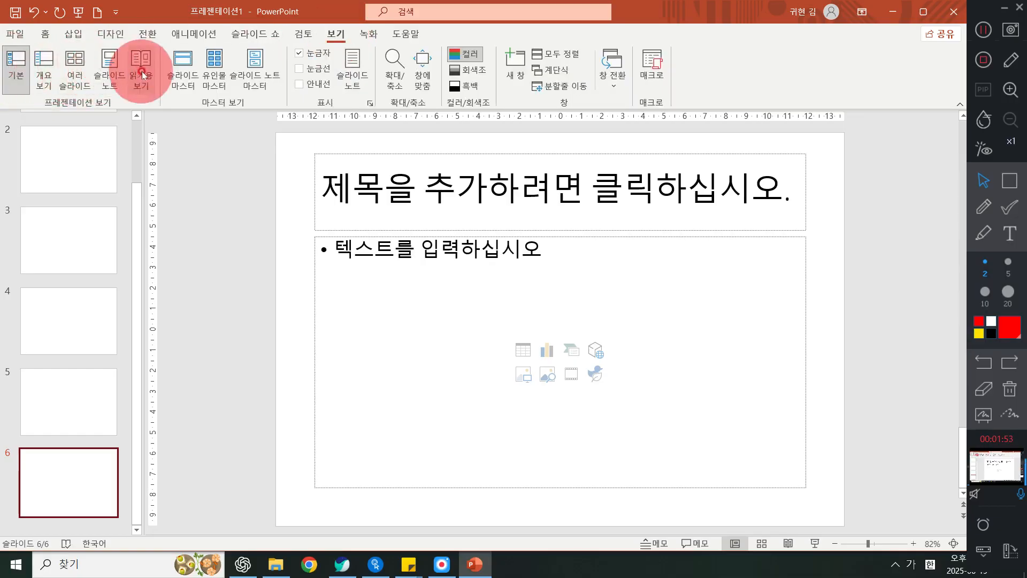
{"action": "left_click", "coordinate": [192, 76]}
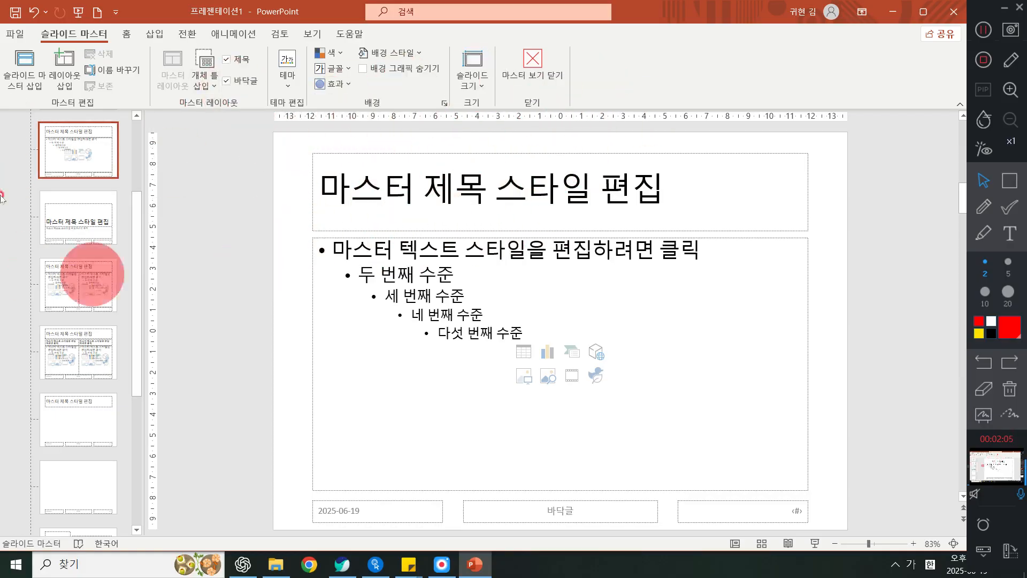
{"action": "left_click", "coordinate": [126, 35]}
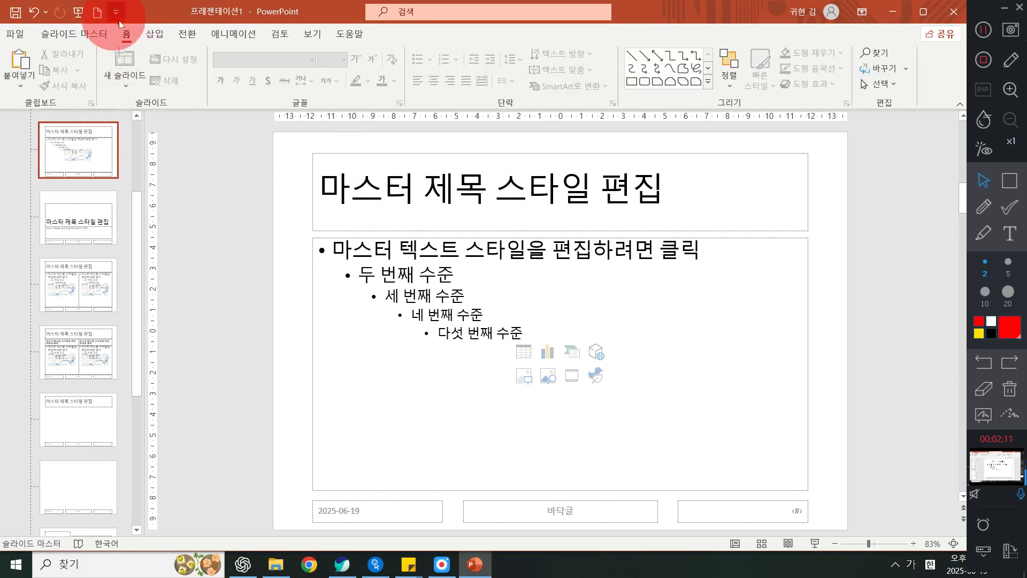
{"action": "left_click", "coordinate": [127, 31]}
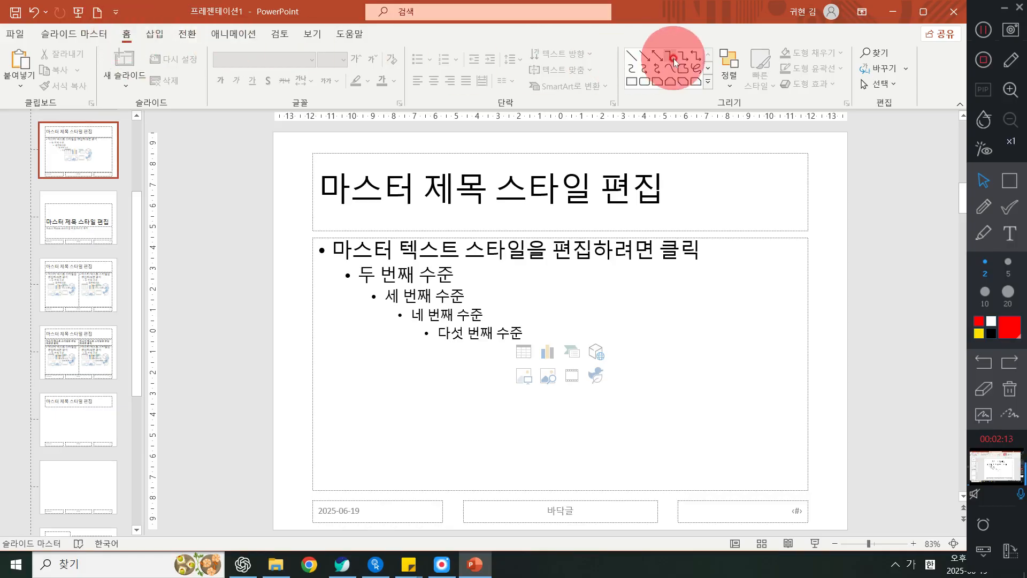
{"action": "left_click", "coordinate": [709, 83]}
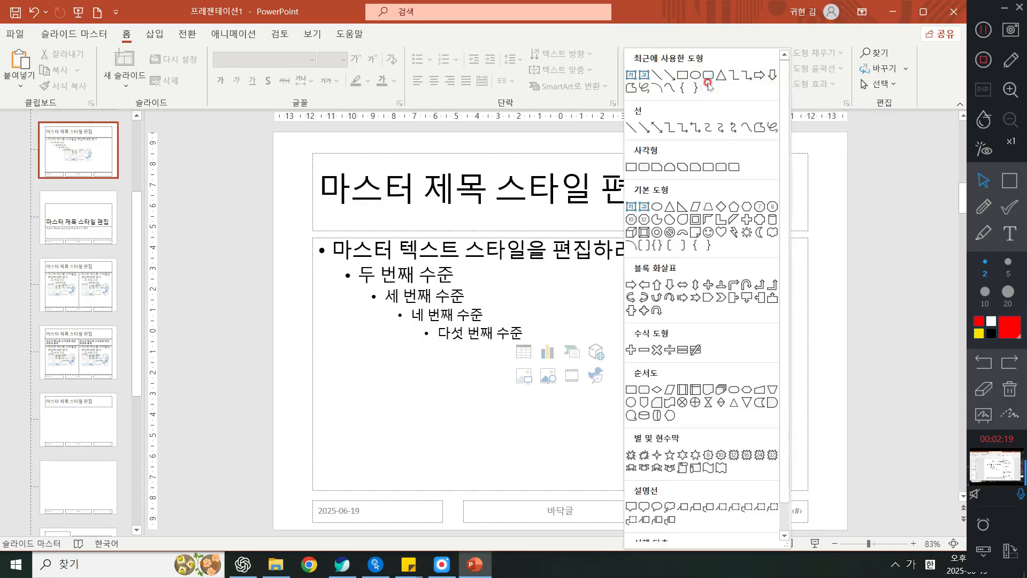
{"action": "left_click", "coordinate": [689, 27]}
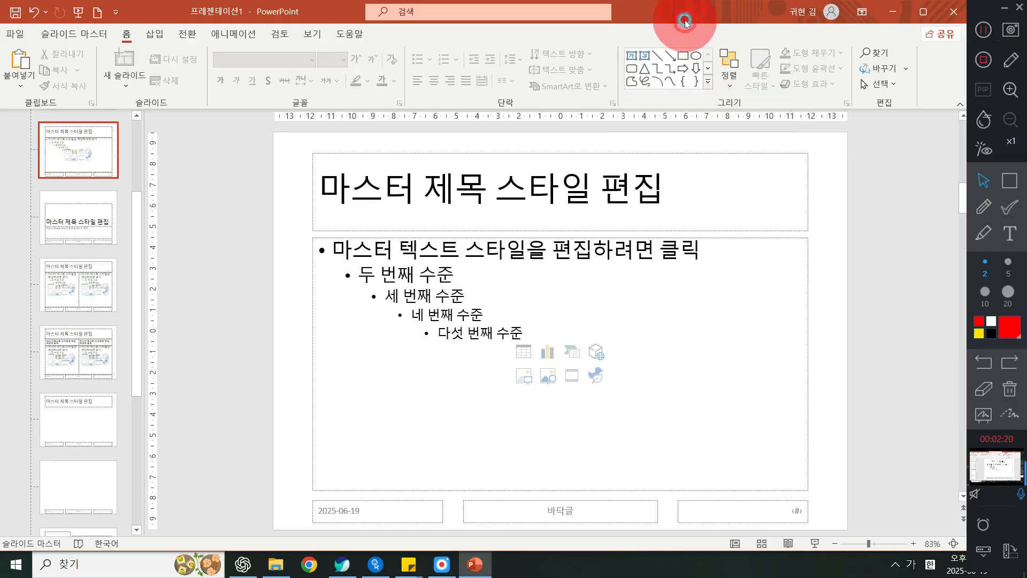
{"action": "left_click", "coordinate": [709, 85]}
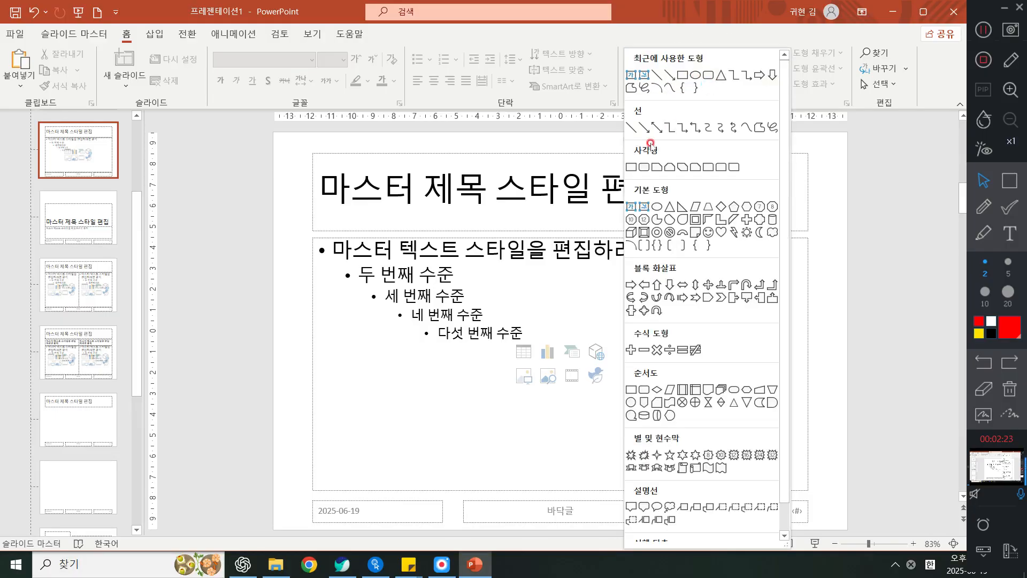
{"action": "left_click", "coordinate": [631, 168]}
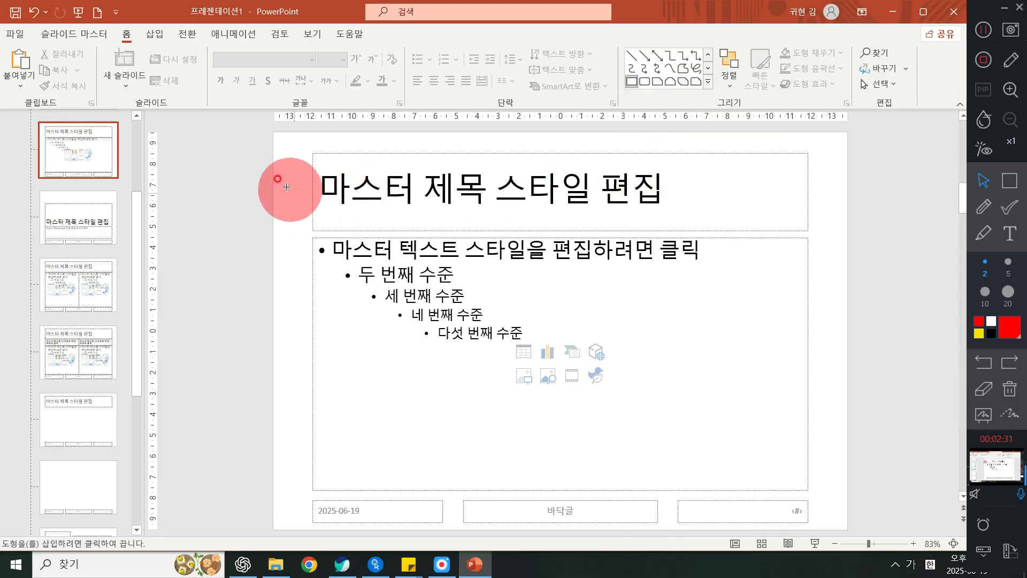
{"action": "left_click_drag", "start_coordinate": [287, 177], "coordinate": [830, 210]}
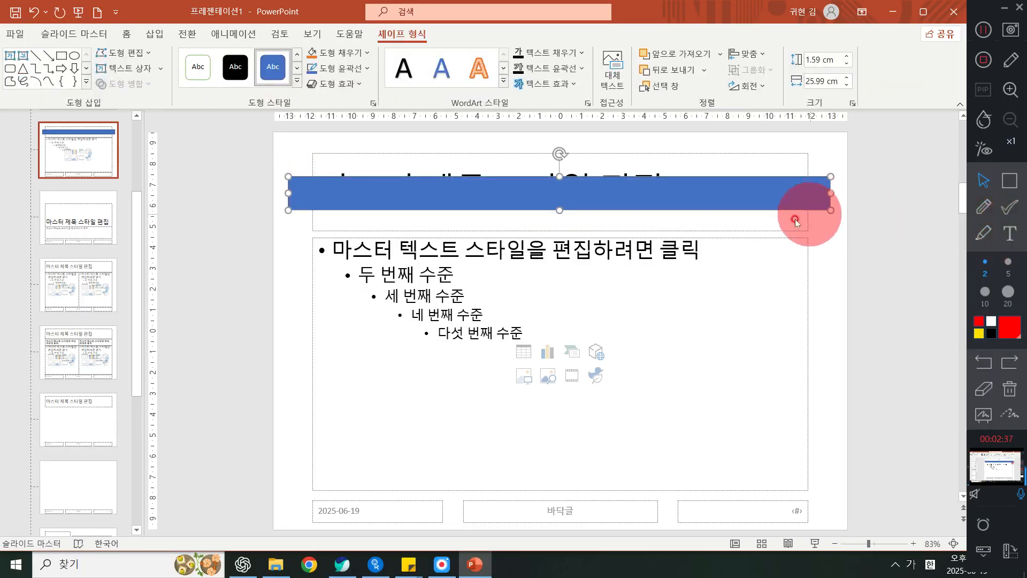
{"action": "left_click", "coordinate": [981, 210]}
{"action": "mouse_move", "coordinate": [818, 214]}
{"action": "left_mouse_down"}
{"action": "mouse_move", "coordinate": [792, 236]}
{"action": "mouse_move", "coordinate": [819, 217]}
{"action": "left_mouse_up"}
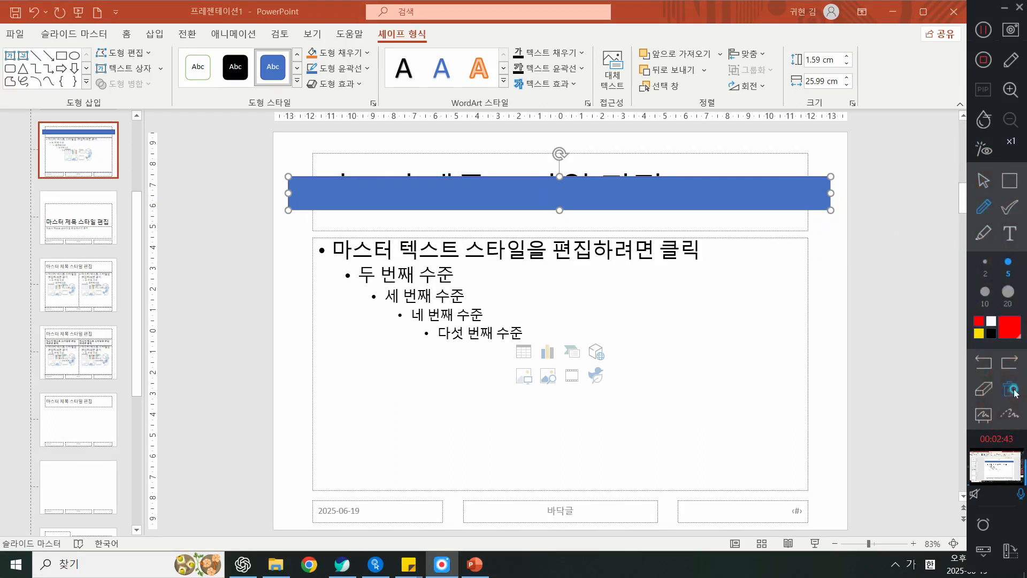
{"action": "left_click", "coordinate": [985, 177]}
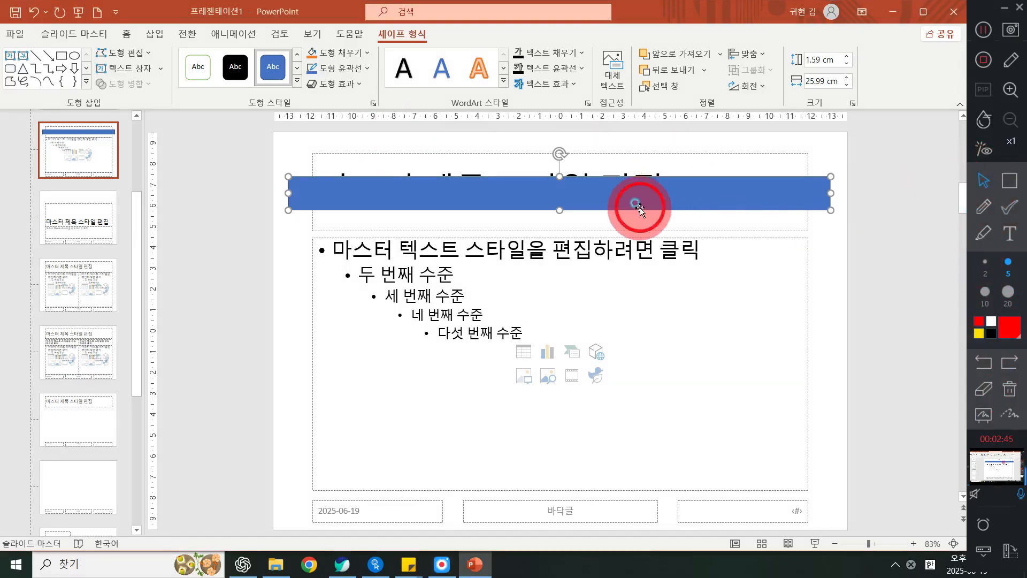
{"action": "key", "text": "Delete"}
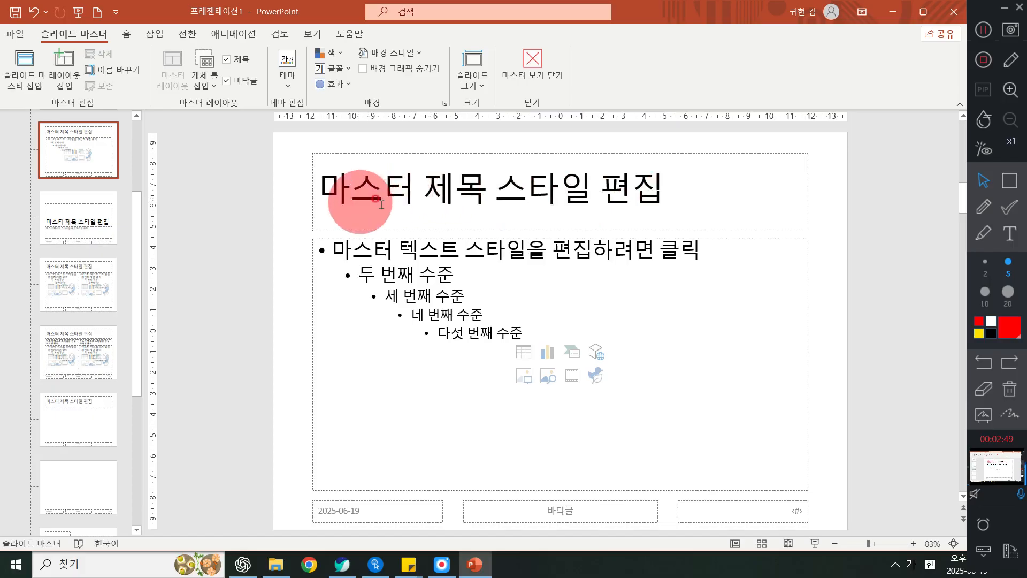
{"action": "left_click", "coordinate": [34, 11]}
- Move the rectangle flush with the slide's left edge and stretch it to the right edge, about 27.5 cm wide
{"action": "mouse_move", "coordinate": [530, 191]}
{"action": "left_mouse_down"}
{"action": "mouse_move", "coordinate": [517, 180]}
{"action": "mouse_move", "coordinate": [515, 191]}
{"action": "left_mouse_up"}
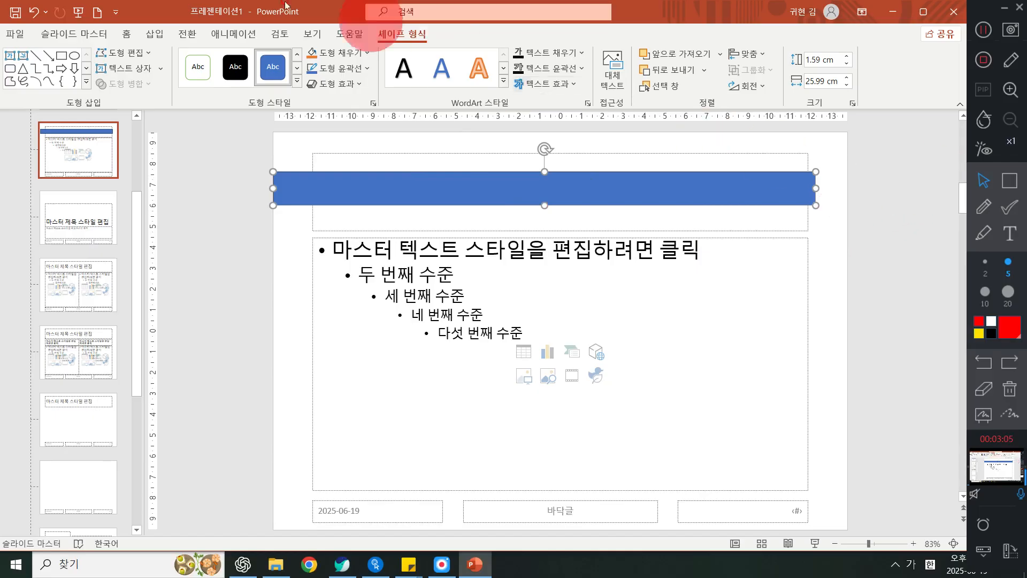
{"action": "left_click", "coordinate": [127, 37]}
{"action": "left_click", "coordinate": [106, 165]}
{"action": "scroll", "coordinate": [97, 172], "scroll_direction": "up", "scroll_amount": 1}
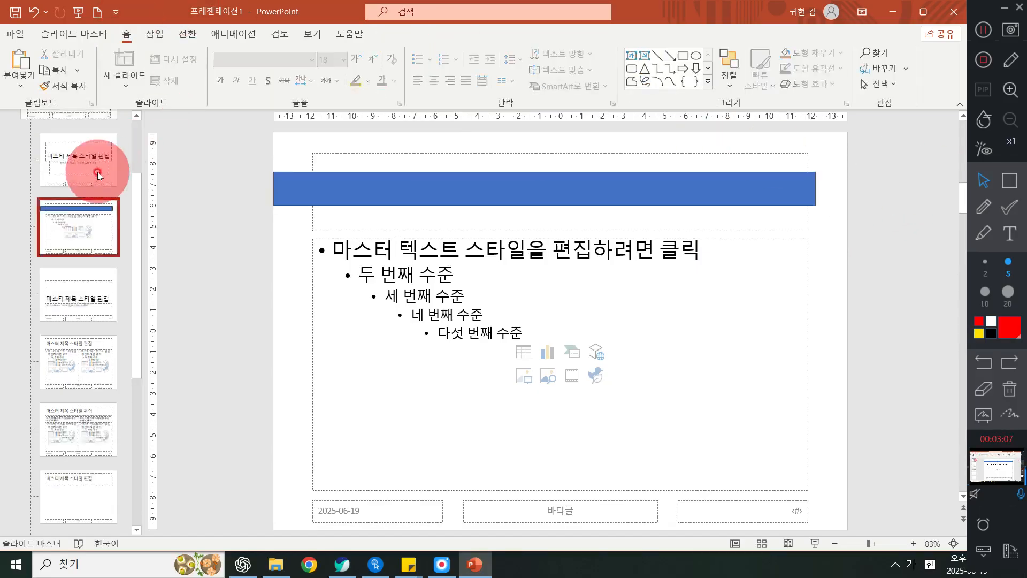
{"action": "scroll", "coordinate": [98, 175], "scroll_direction": "up", "scroll_amount": 2}
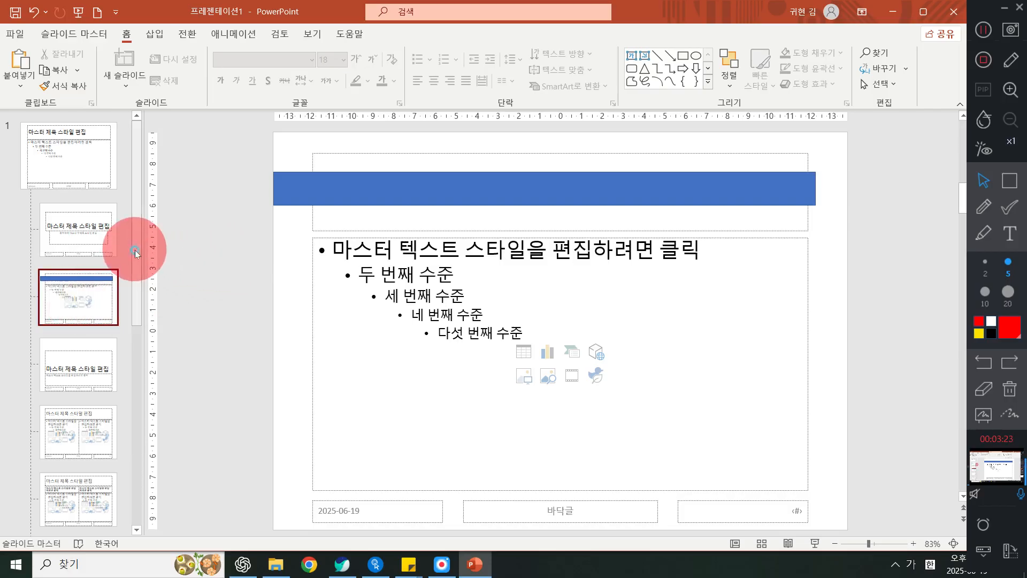
{"action": "left_click_drag", "start_coordinate": [135, 248], "coordinate": [142, 321]}
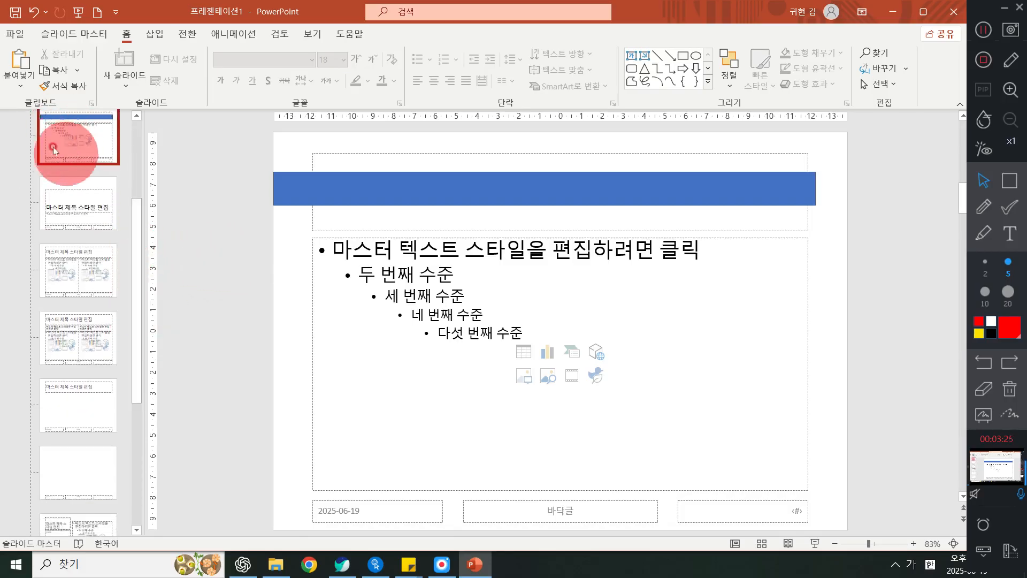
{"action": "left_click_drag", "start_coordinate": [142, 236], "coordinate": [141, 229]}
{"action": "left_click", "coordinate": [76, 141]}
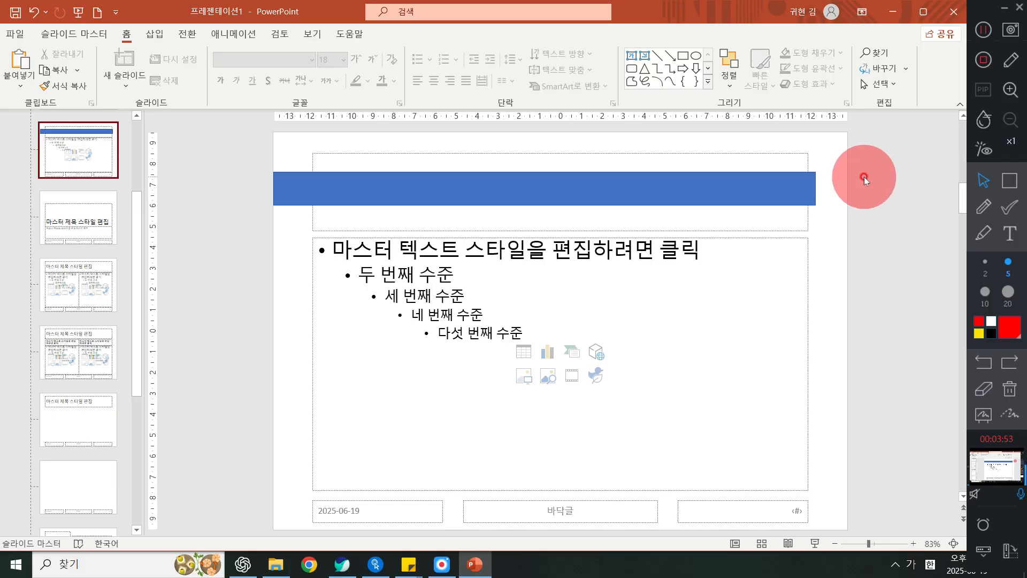
{"action": "left_click", "coordinate": [773, 187]}
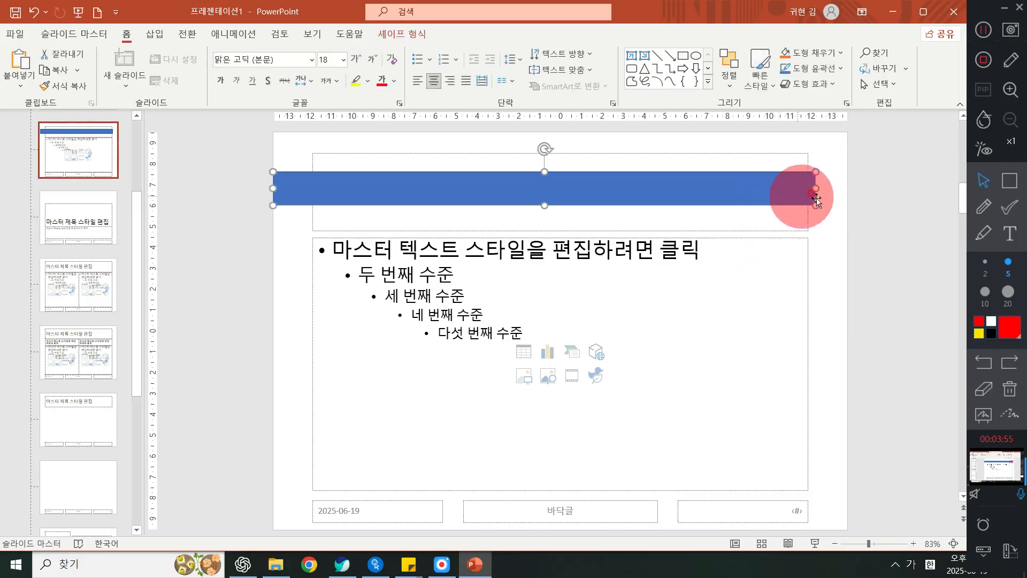
{"action": "left_click_drag", "start_coordinate": [815, 188], "coordinate": [849, 185]}
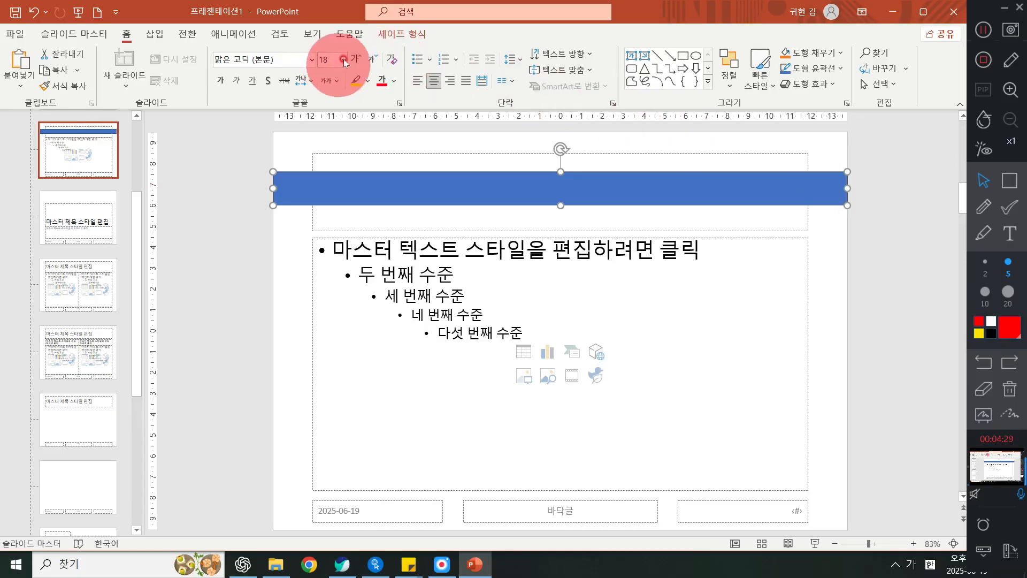
- Remove the outline of the full-width rectangle and fill it with a light green theme colour
{"action": "left_click", "coordinate": [390, 33]}
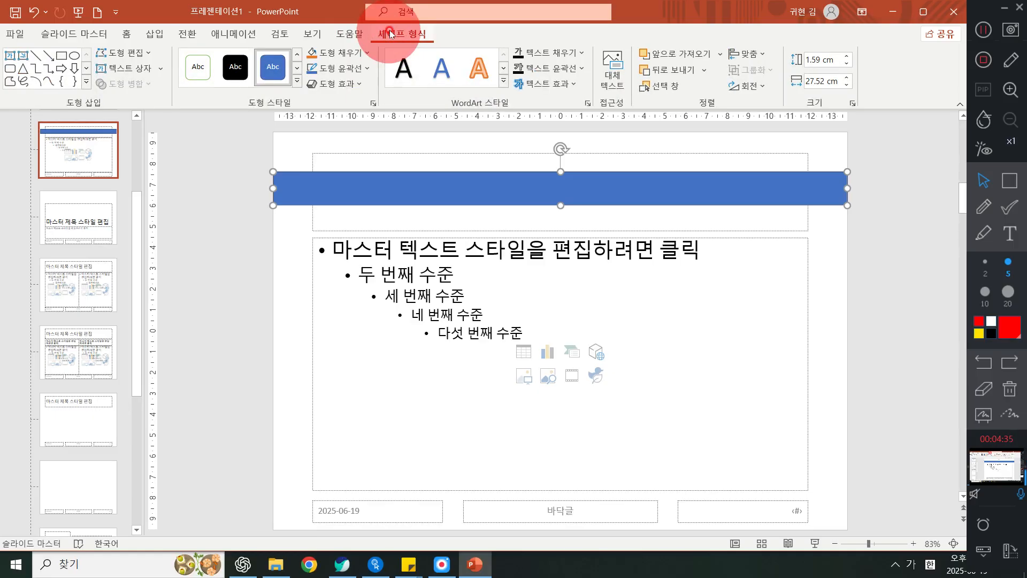
{"action": "left_click", "coordinate": [342, 52]}
{"action": "left_click", "coordinate": [342, 51]}
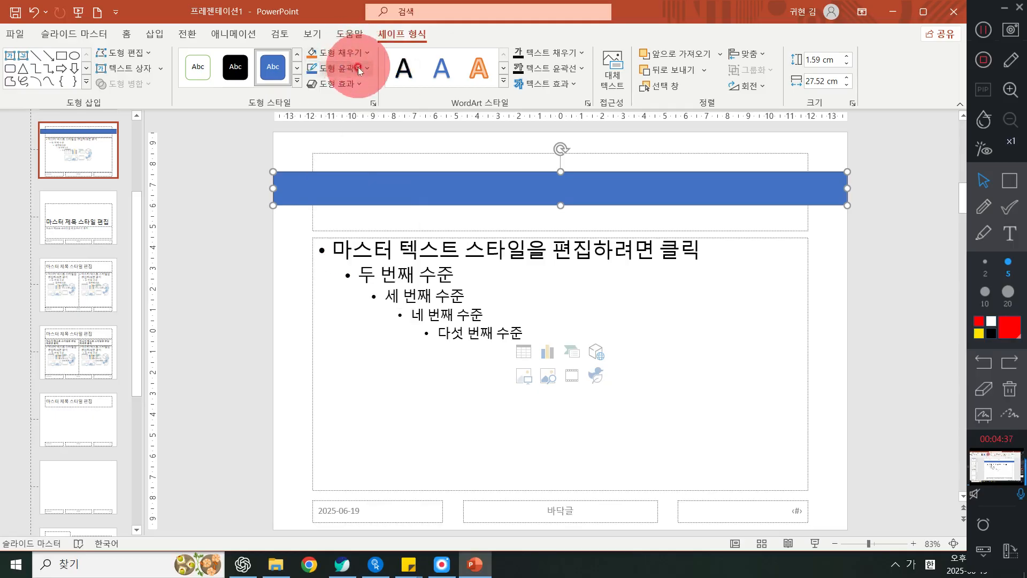
{"action": "left_click", "coordinate": [359, 69]}
{"action": "left_click", "coordinate": [368, 221]}
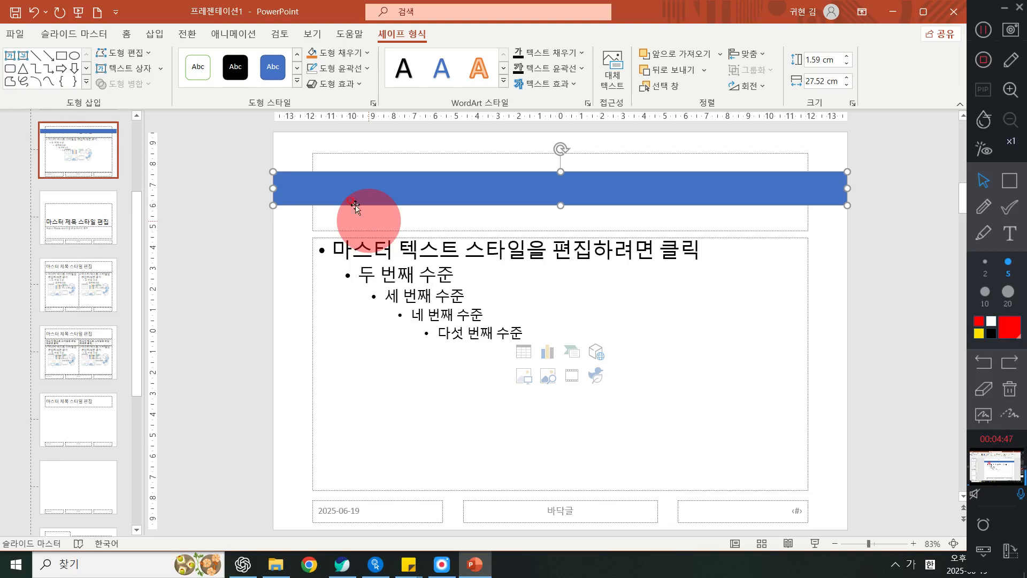
{"action": "left_click", "coordinate": [340, 53]}
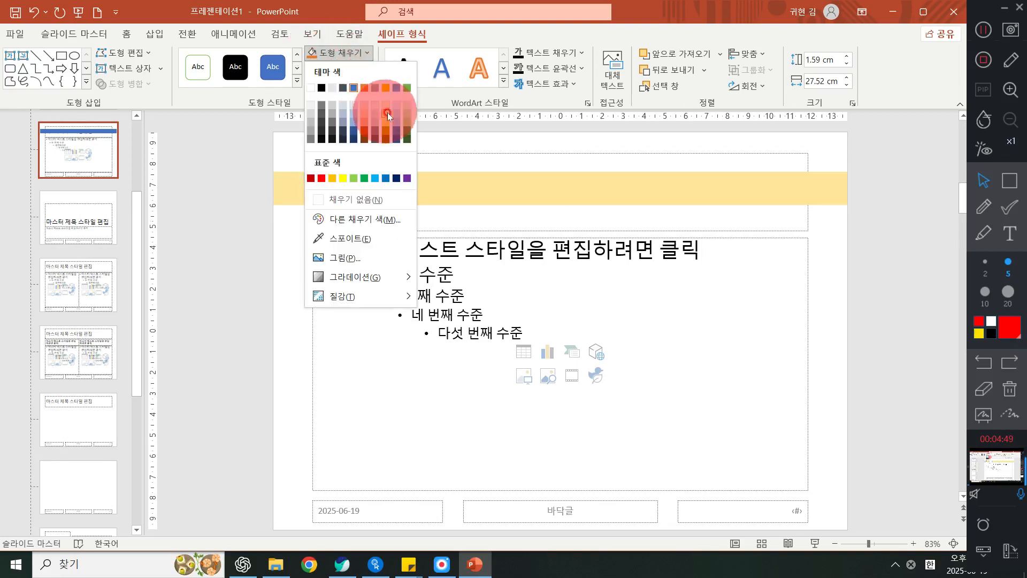
{"action": "left_click", "coordinate": [406, 122]}
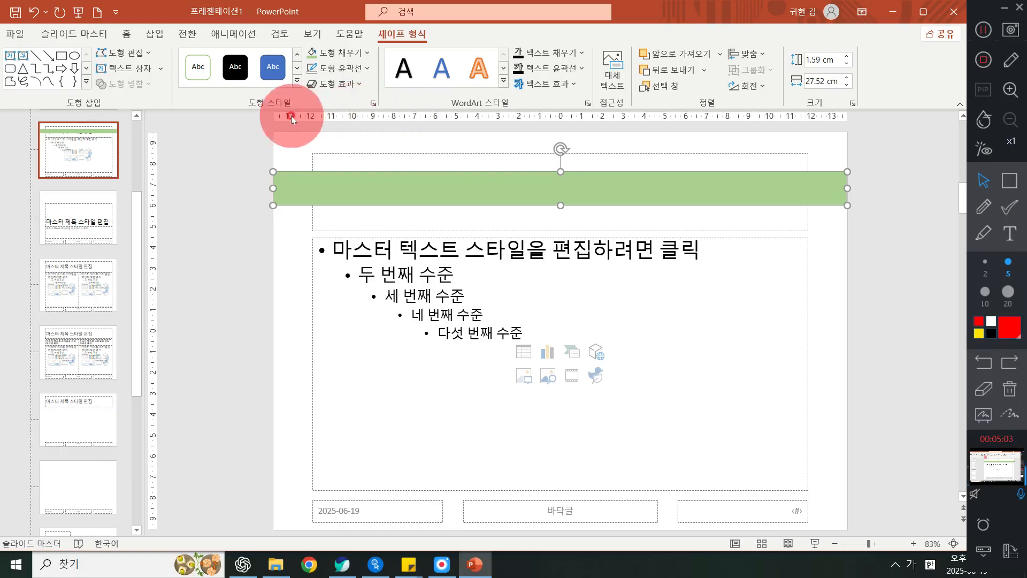
- Draw a single-rounded-corner rectangle about 16.7 cm wide and 3.4 cm high from the slide's upper-left corner over the green bar
{"action": "left_click", "coordinate": [126, 34]}
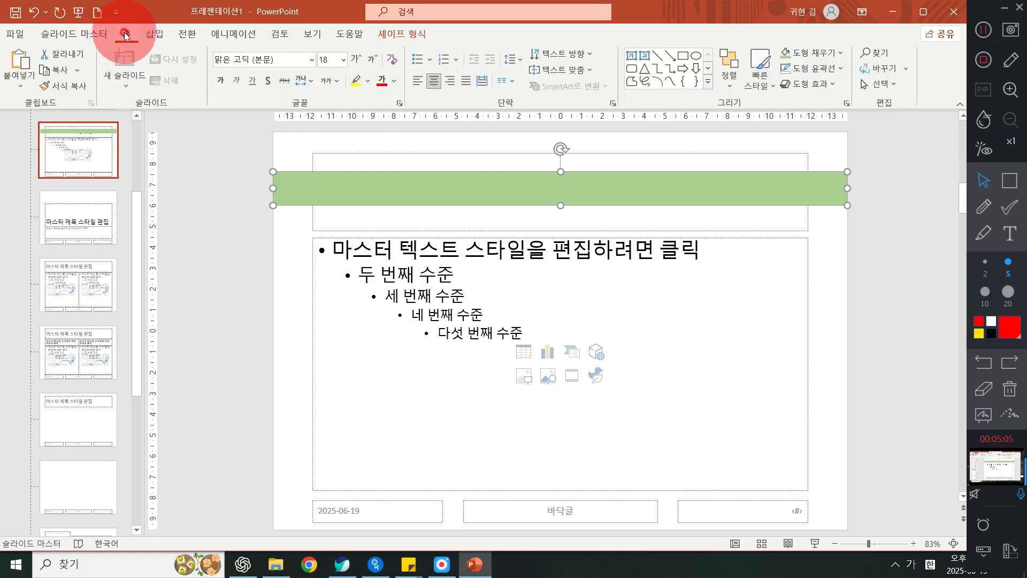
{"action": "left_click", "coordinate": [708, 84]}
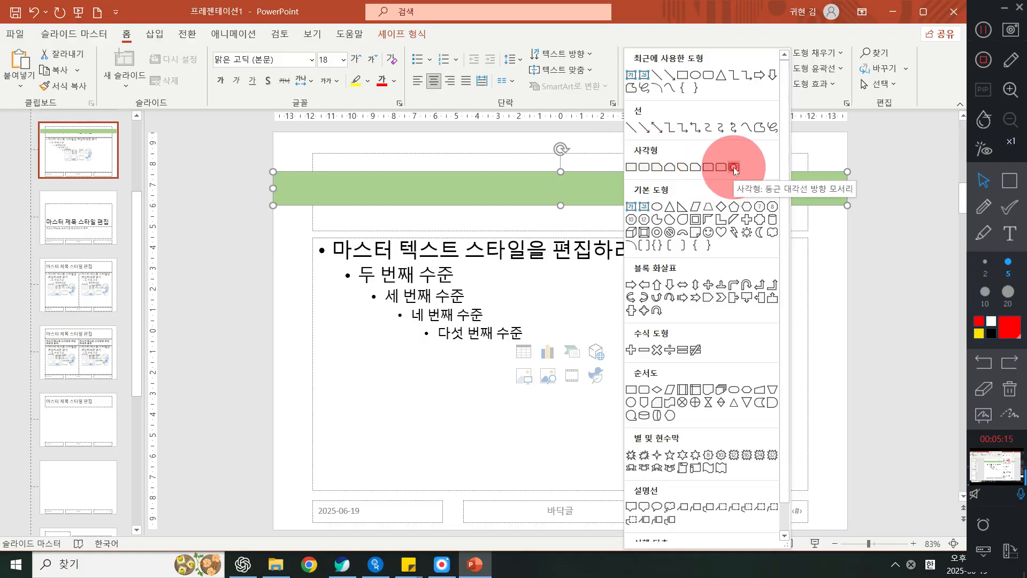
{"action": "left_click", "coordinate": [707, 167]}
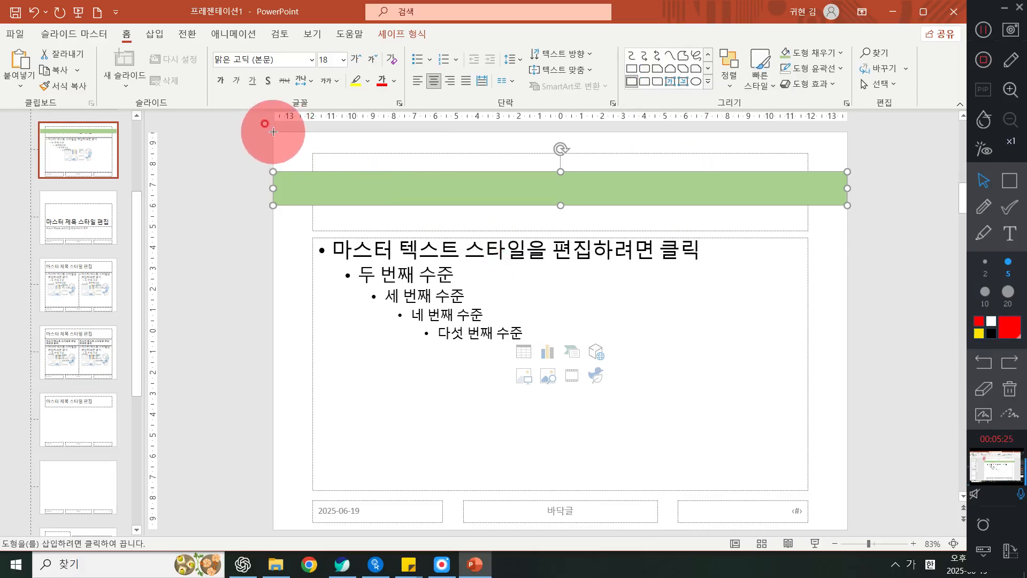
{"action": "left_click_drag", "start_coordinate": [272, 131], "coordinate": [623, 205]}
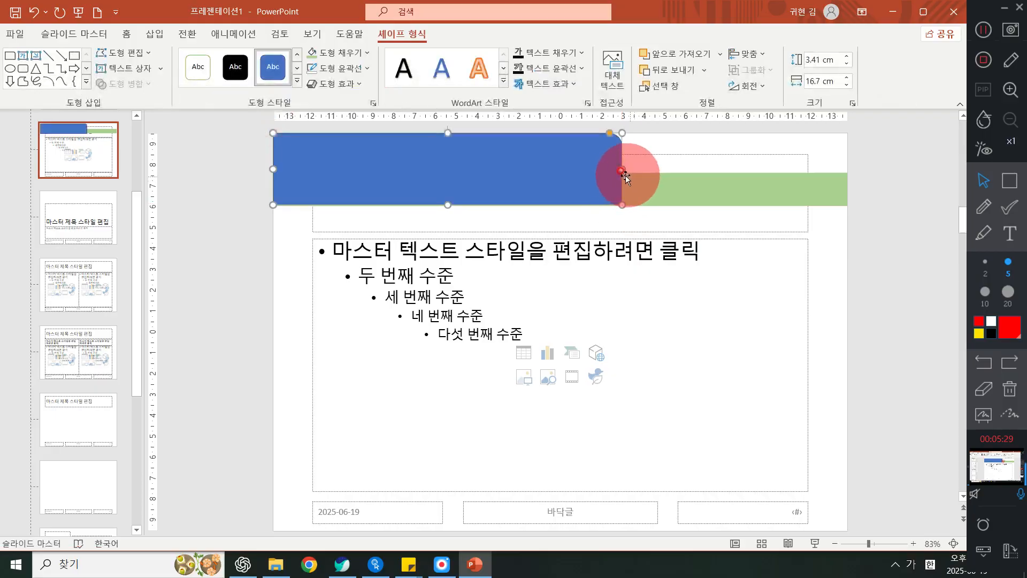
- Enlarge the blue rounded-corner rectangle to about 24.48 by 3.48 cm and fully increase the rounding of its upper-right corner
{"action": "left_click_drag", "start_coordinate": [621, 169], "coordinate": [778, 170]}
{"action": "left_click_drag", "start_coordinate": [526, 205], "coordinate": [527, 204]}
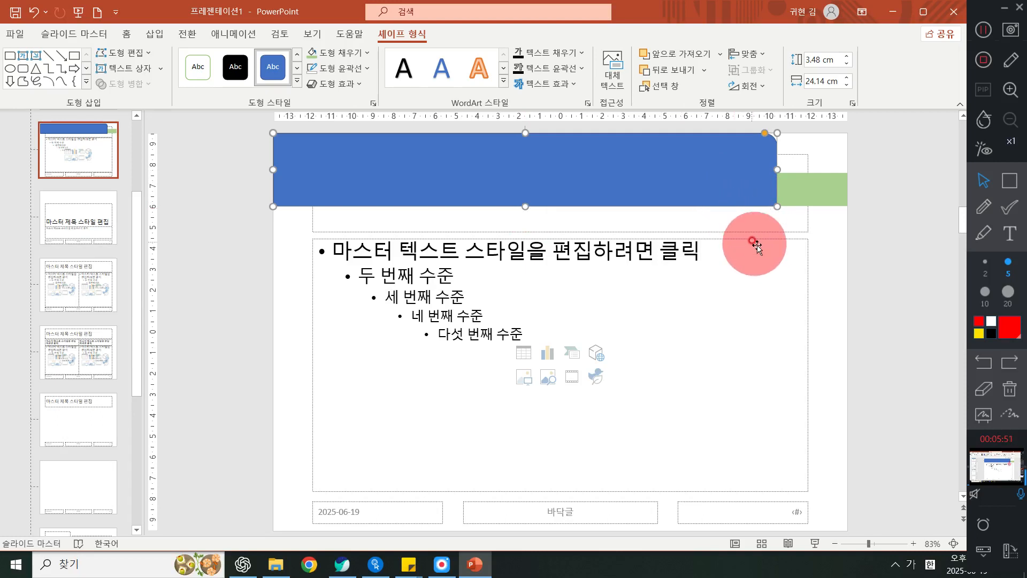
{"action": "left_click_drag", "start_coordinate": [778, 169], "coordinate": [782, 166]}
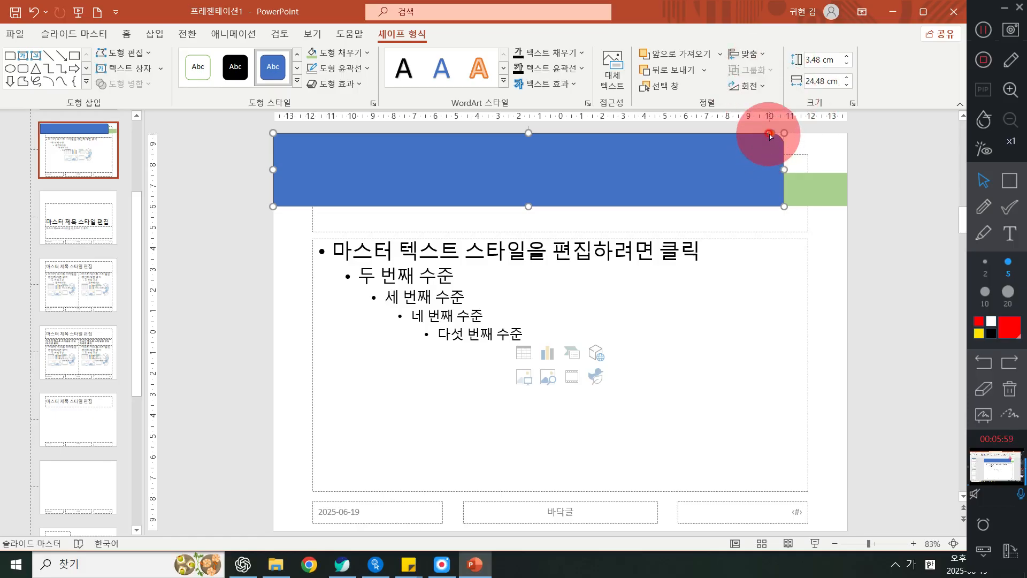
{"action": "left_click_drag", "start_coordinate": [770, 136], "coordinate": [705, 146]}
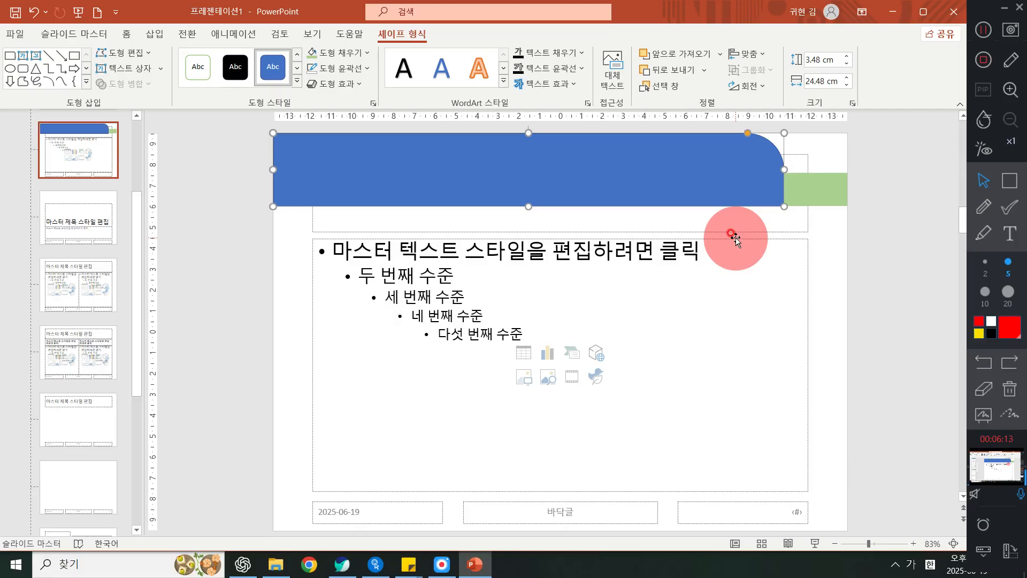
- Fill the rounded-corner rectangle with a dark green theme colour and remove its outline
{"action": "left_click", "coordinate": [344, 54]}
{"action": "left_click", "coordinate": [405, 128]}
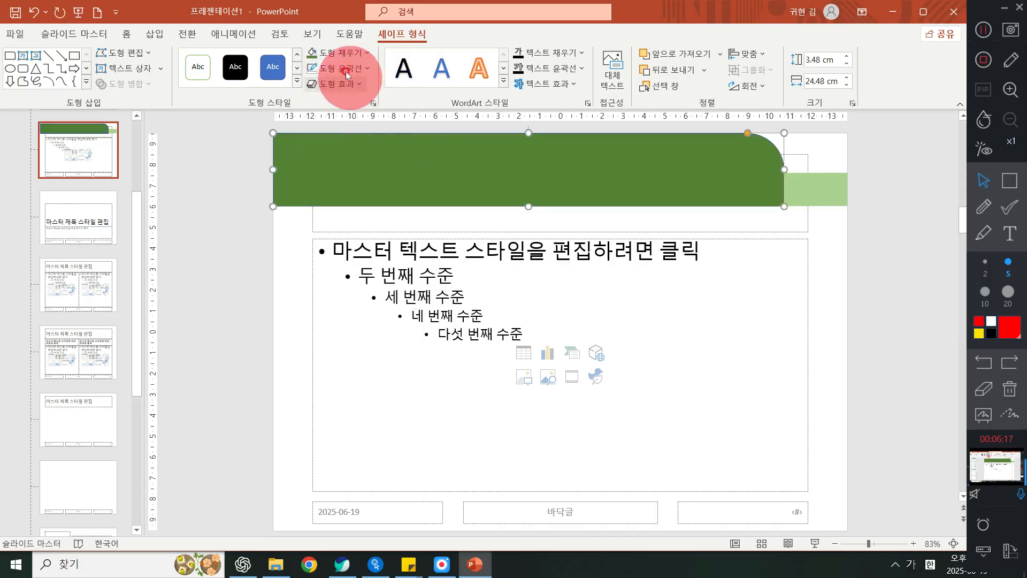
{"action": "left_click", "coordinate": [346, 74]}
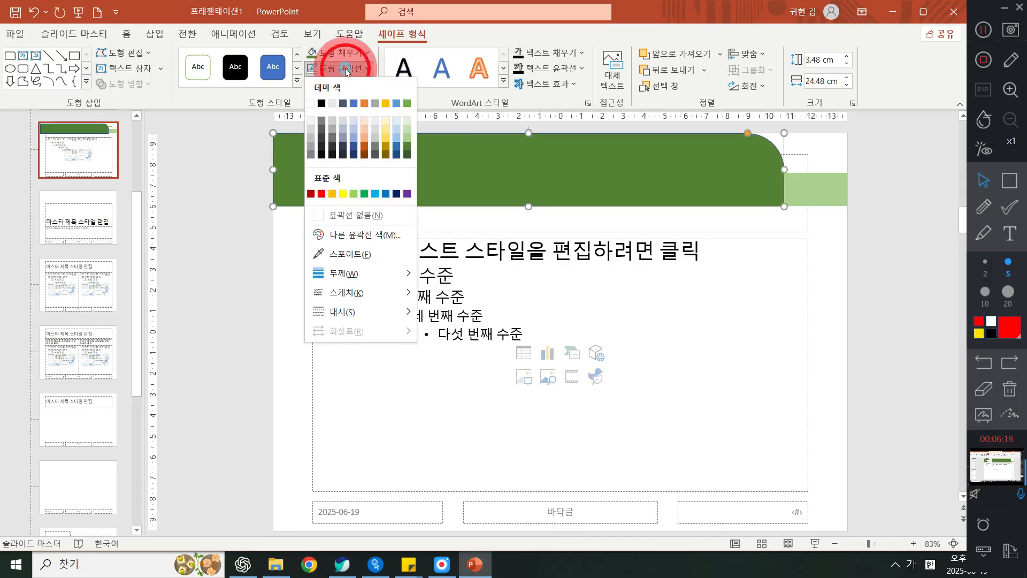
{"action": "left_click", "coordinate": [362, 219]}
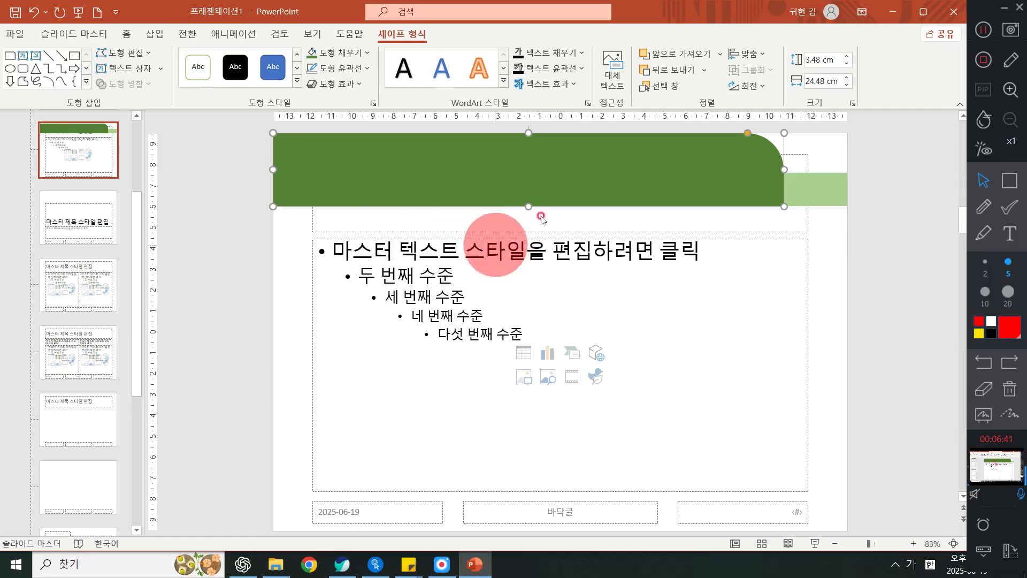
{"action": "left_click", "coordinate": [837, 224]}
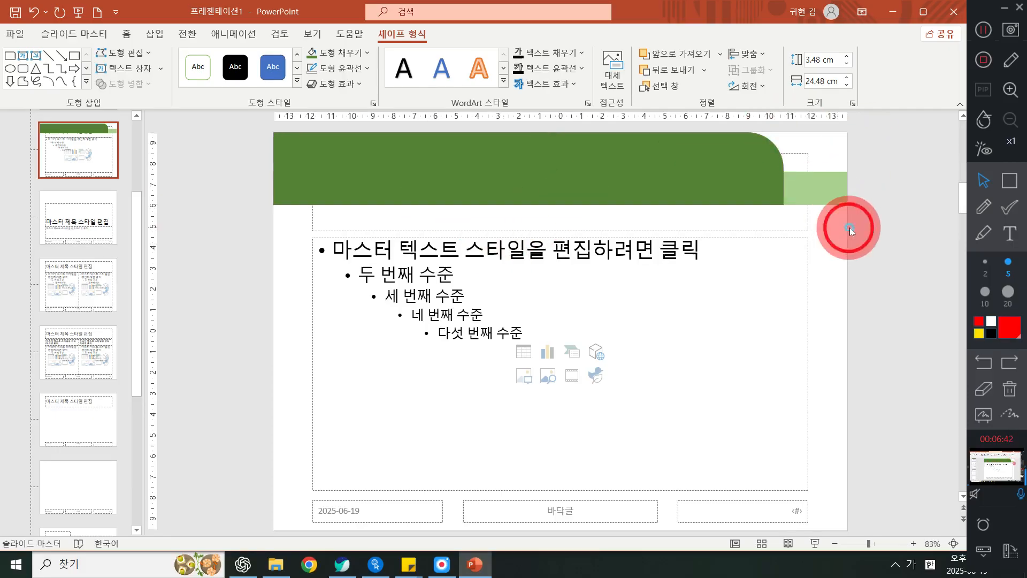
- Bring the master title placeholder to the front, above the green shapes
{"action": "left_click", "coordinate": [806, 225]}
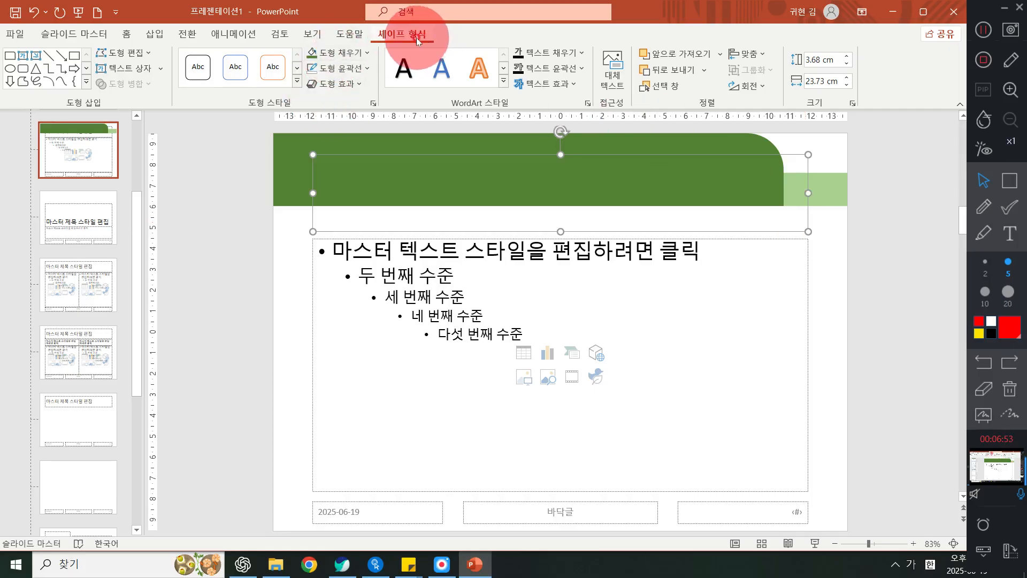
{"action": "left_click", "coordinate": [720, 54]}
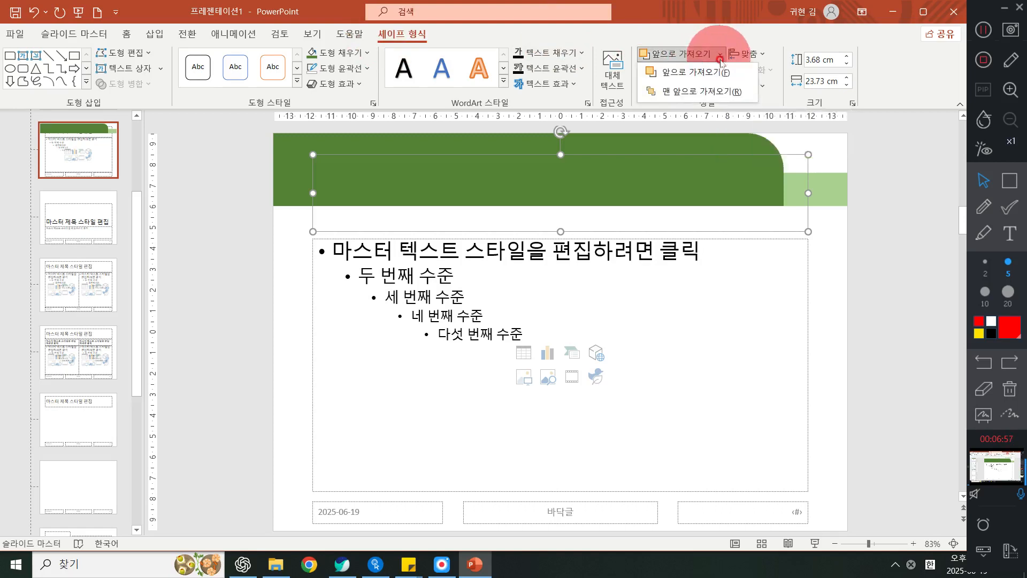
{"action": "left_click", "coordinate": [722, 93]}
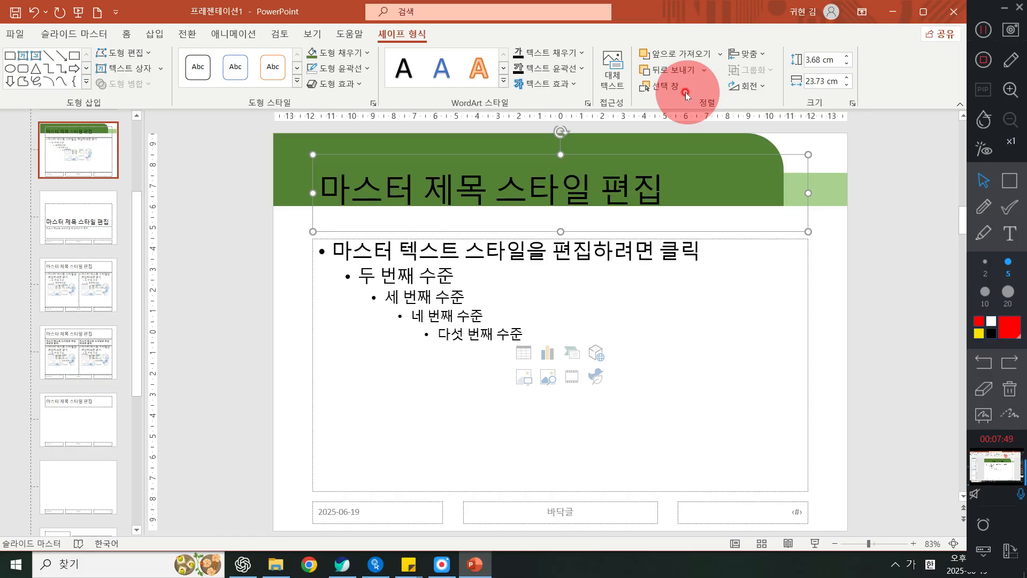
- Resize the title placeholder to about 27.52 by 3.48 cm, covering the green shapes from the slide's upper-left corner to its right edge
{"action": "left_click_drag", "start_coordinate": [313, 154], "coordinate": [313, 180]}
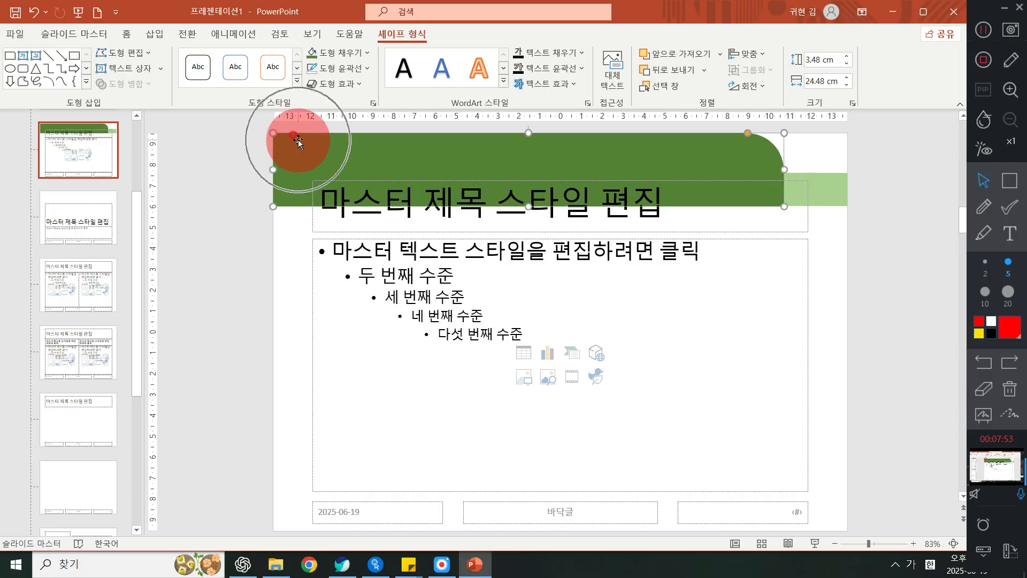
{"action": "left_click", "coordinate": [803, 221]}
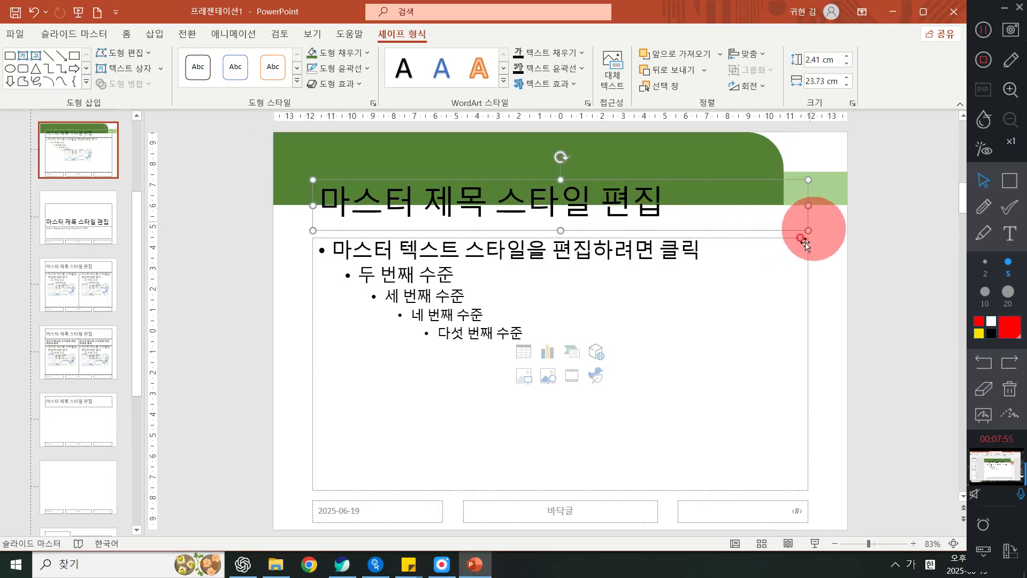
{"action": "left_click_drag", "start_coordinate": [309, 176], "coordinate": [273, 132]}
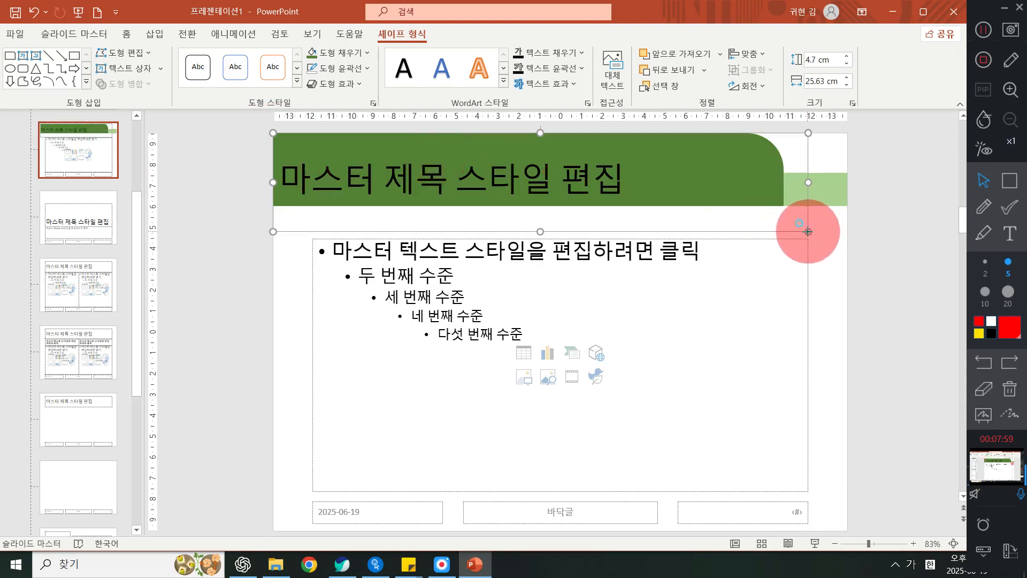
{"action": "left_click_drag", "start_coordinate": [808, 231], "coordinate": [783, 205]}
{"action": "left_click_drag", "start_coordinate": [783, 169], "coordinate": [848, 169]}
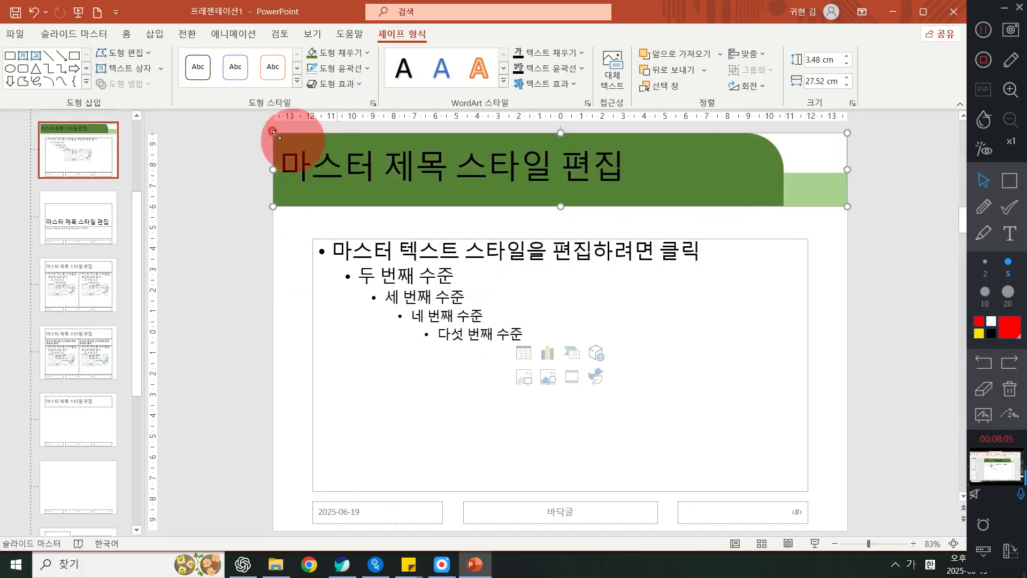
- Set all of the master title text to the 돋움 font at size 40
{"action": "left_click", "coordinate": [362, 172]}
{"action": "key", "text": "ctrl+a"}
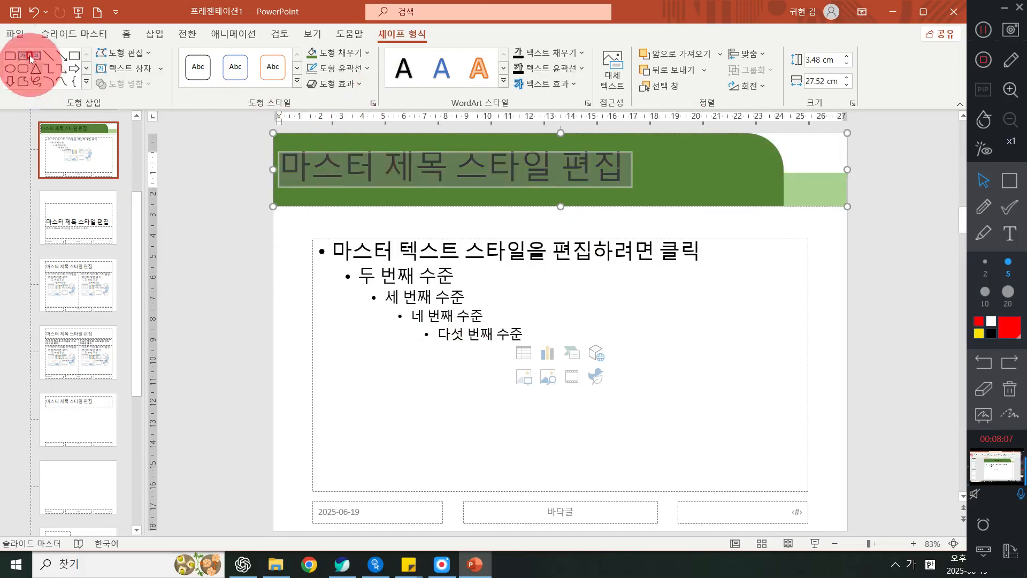
{"action": "left_click", "coordinate": [127, 34]}
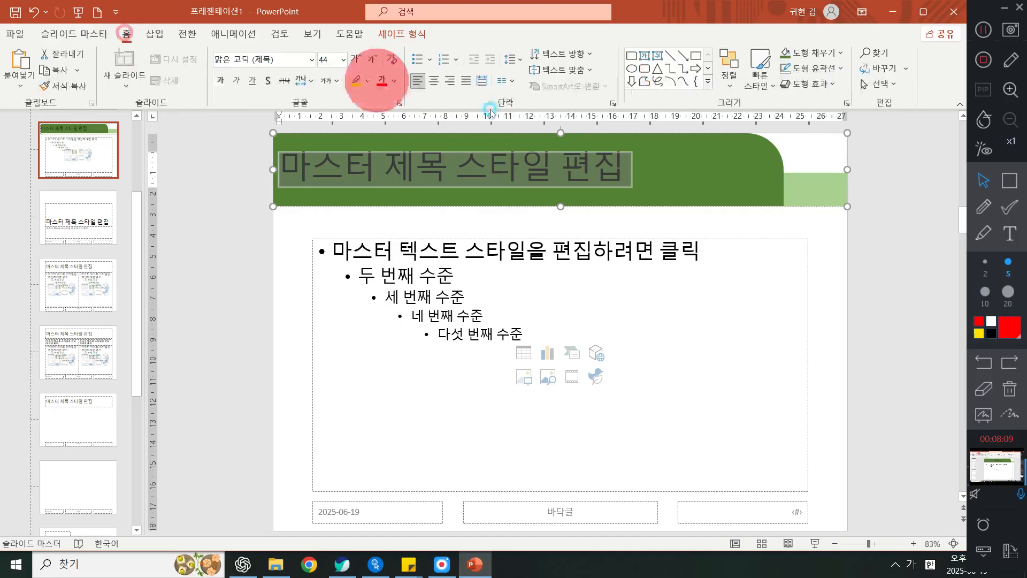
{"action": "left_click", "coordinate": [278, 59]}
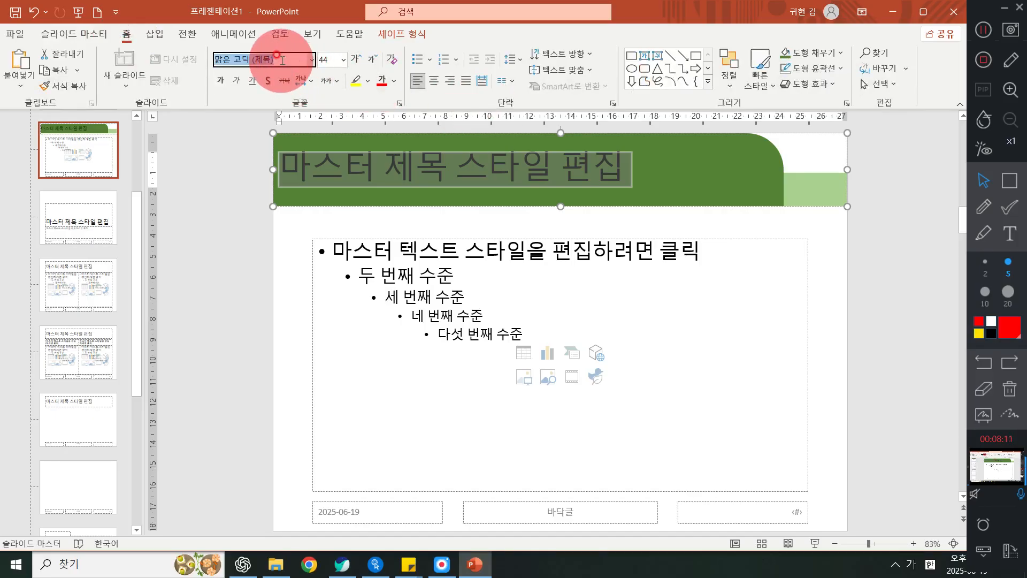
{"action": "type", "text": "돋움"}
{"action": "key", "text": "Return"}
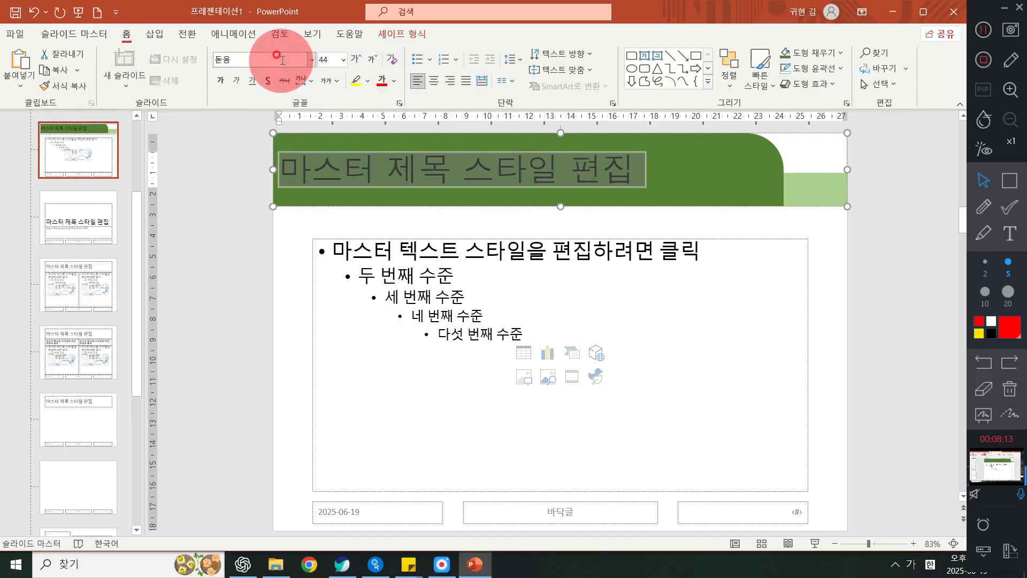
{"action": "left_click", "coordinate": [323, 59]}
{"action": "type", "text": "40"}
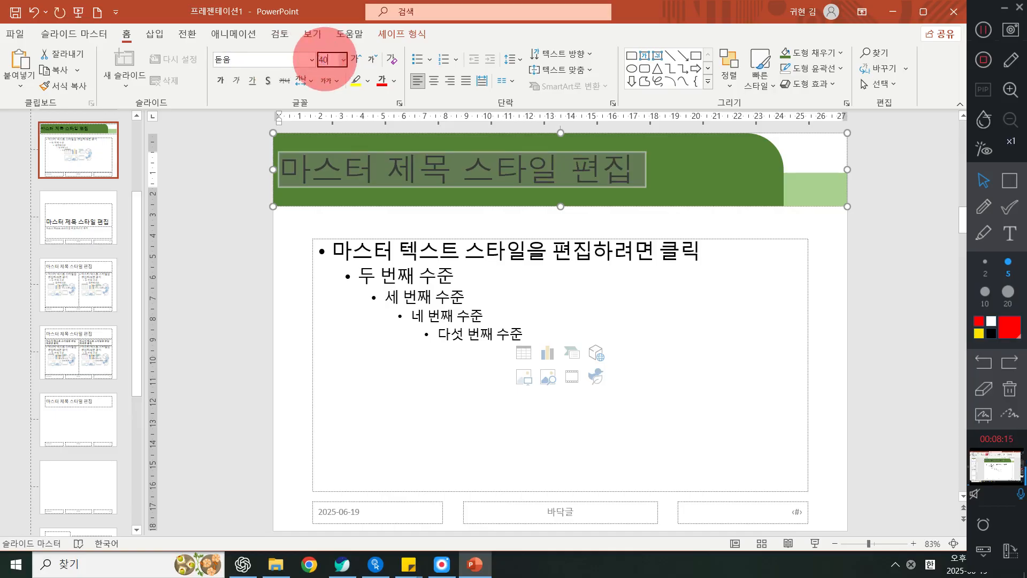
{"action": "key", "text": "Return"}
- Colour the master title text white and deselect the title placeholder
{"action": "left_click", "coordinate": [394, 81]}
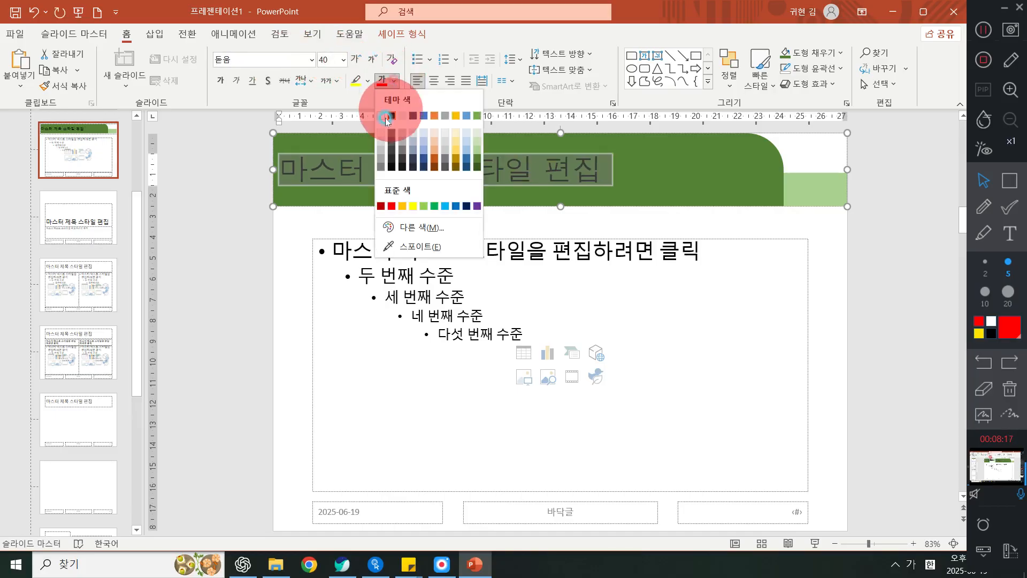
{"action": "left_click", "coordinate": [380, 122]}
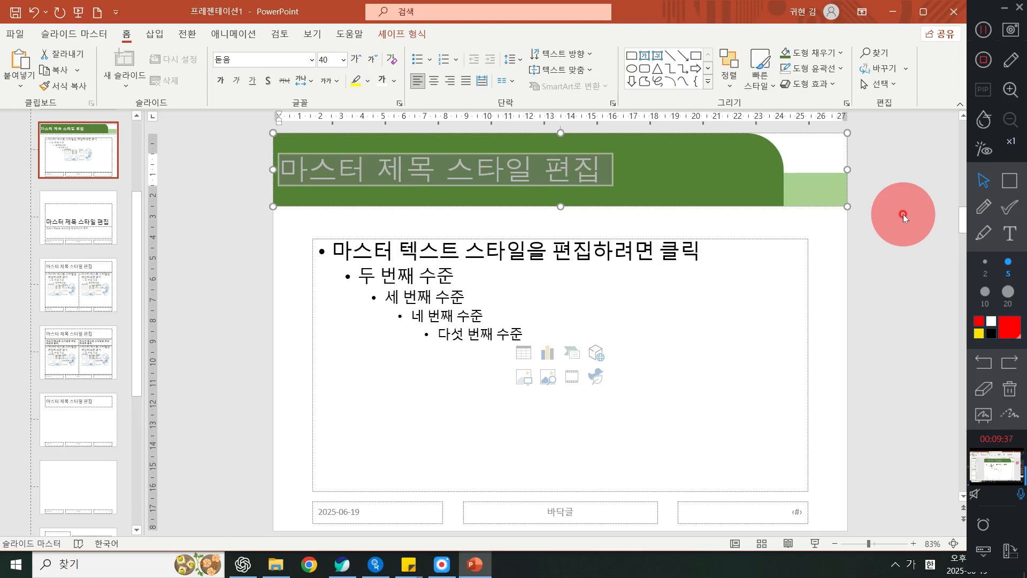
{"action": "left_click", "coordinate": [849, 290]}
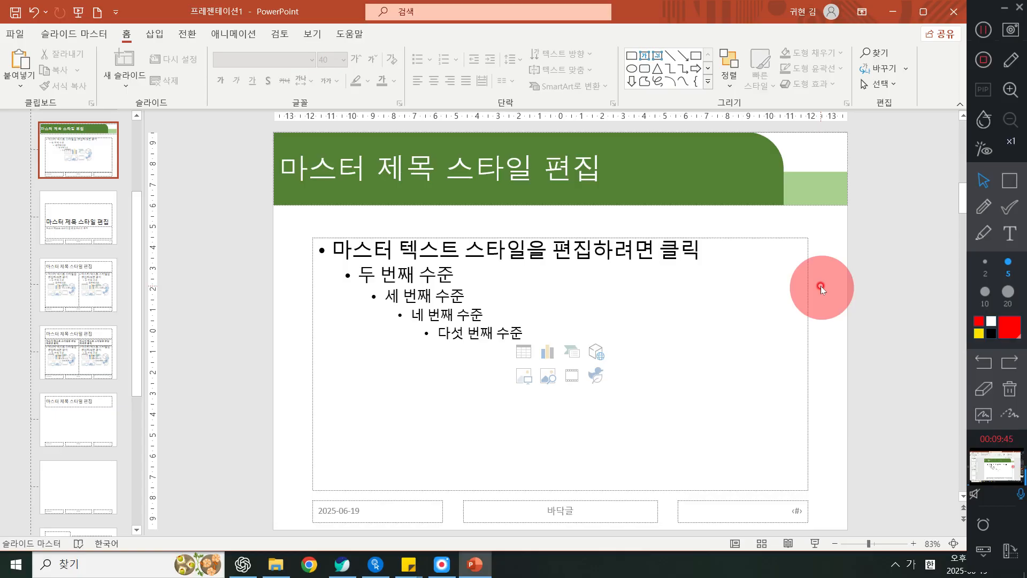
{"action": "left_click", "coordinate": [764, 167]}
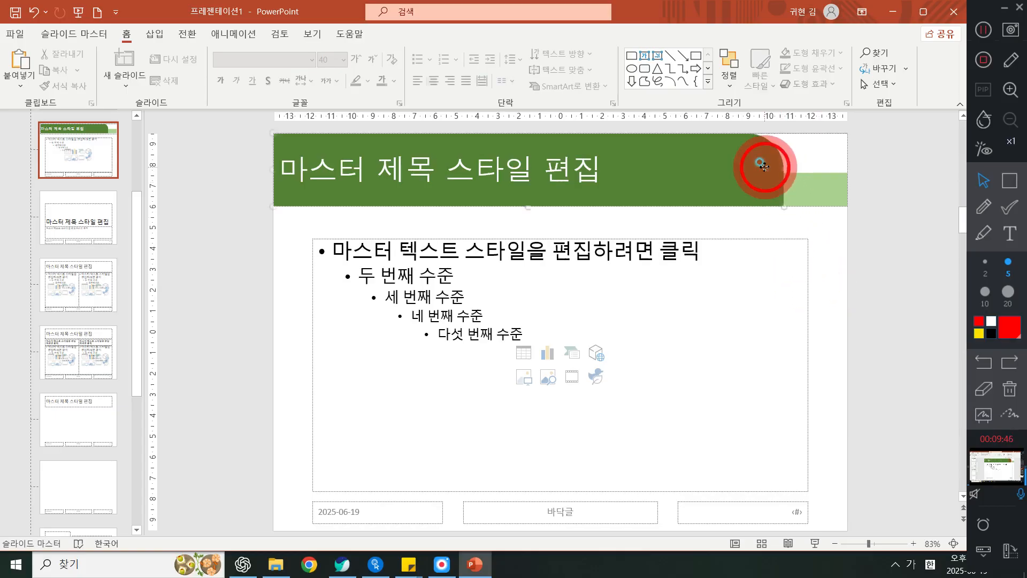
{"action": "left_click", "coordinate": [910, 217]}
{"action": "left_click", "coordinate": [848, 140]}
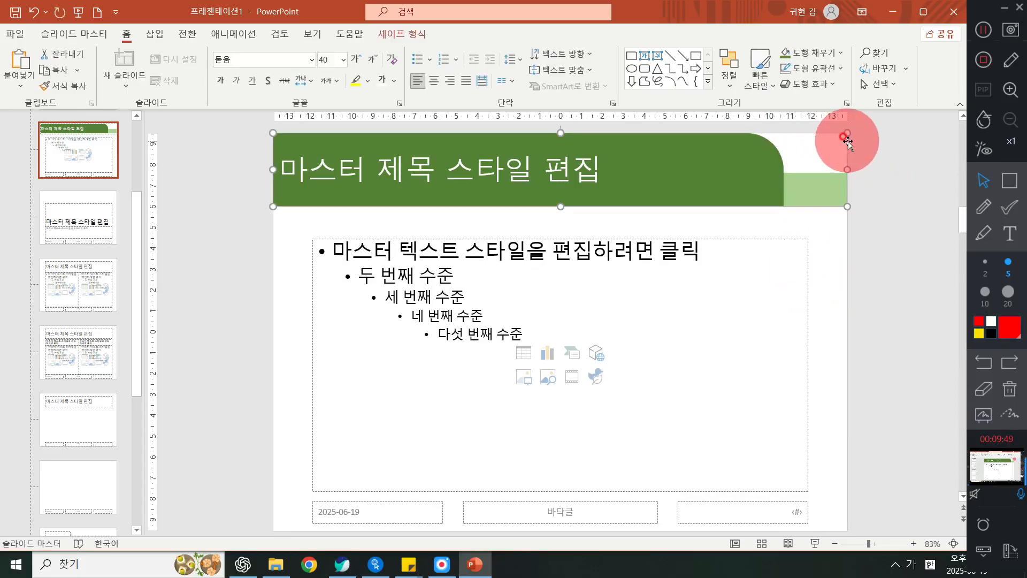
{"action": "left_click", "coordinate": [890, 209]}
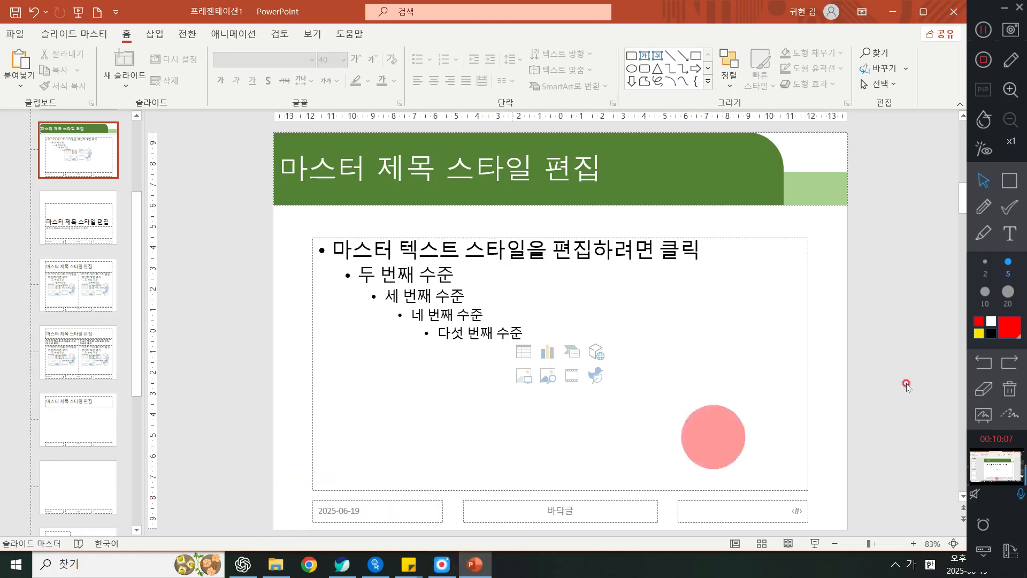
{"action": "left_click", "coordinate": [1010, 180]}
{"action": "left_click_drag", "start_coordinate": [283, 479], "coordinate": [668, 541]}
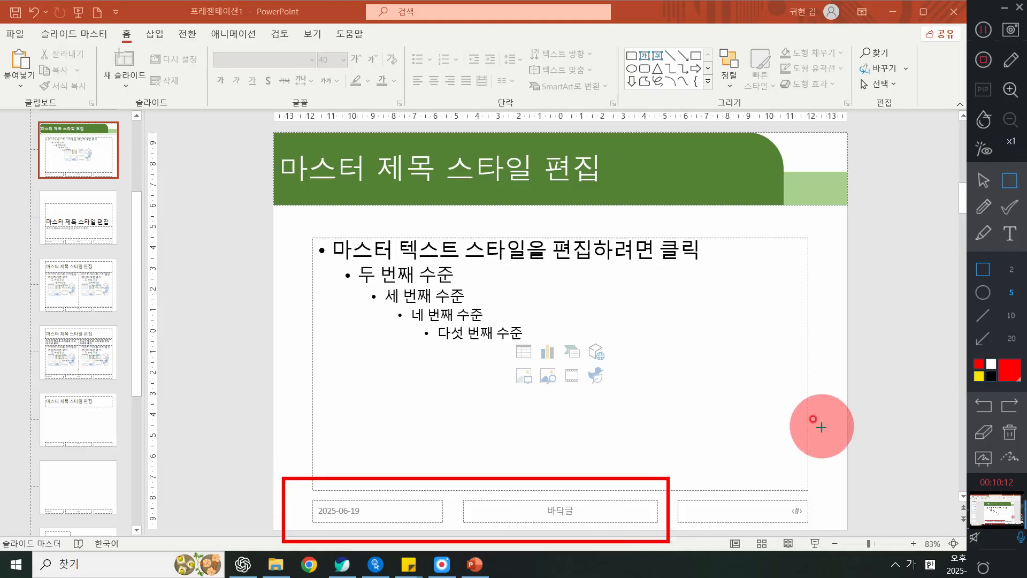
{"action": "left_click", "coordinate": [1009, 433]}
{"action": "left_click", "coordinate": [990, 180]}
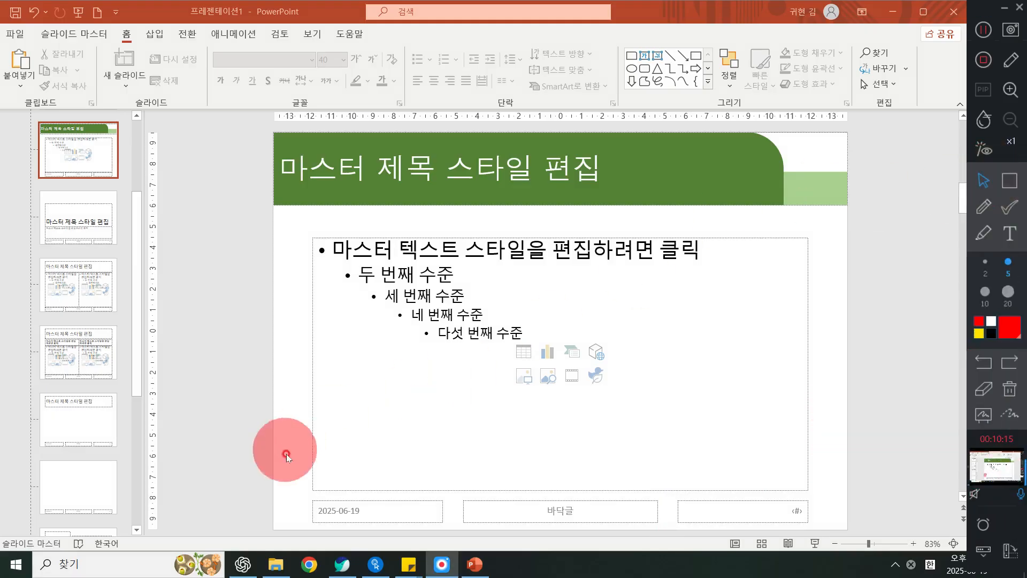
- Delete the date and footer placeholders from the layout, keeping the slide number placeholder
{"action": "left_click", "coordinate": [245, 469]}
{"action": "left_click_drag", "start_coordinate": [253, 486], "coordinate": [691, 551]}
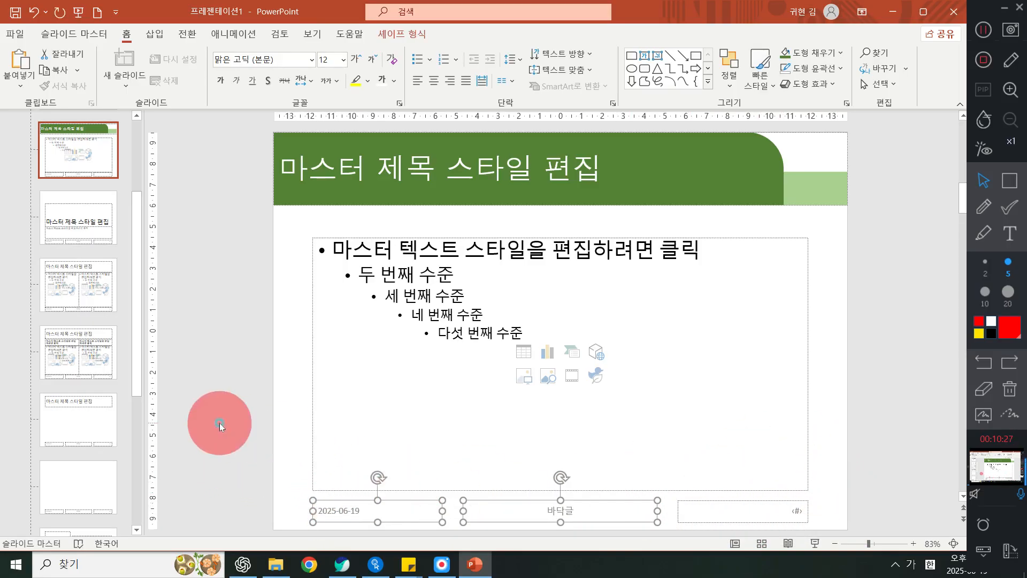
{"action": "left_click_drag", "start_coordinate": [219, 422], "coordinate": [695, 575]}
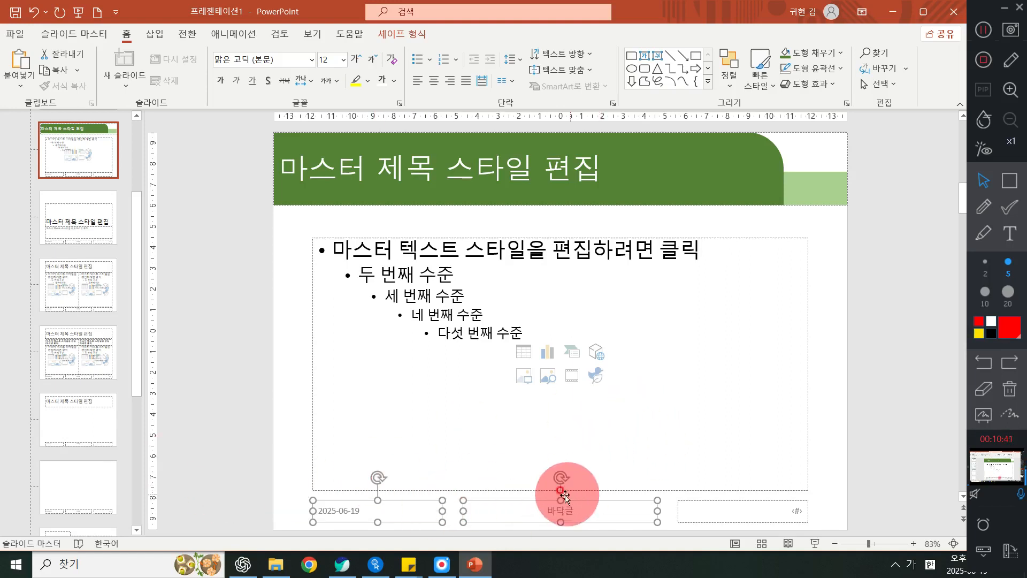
{"action": "key", "text": "Delete"}
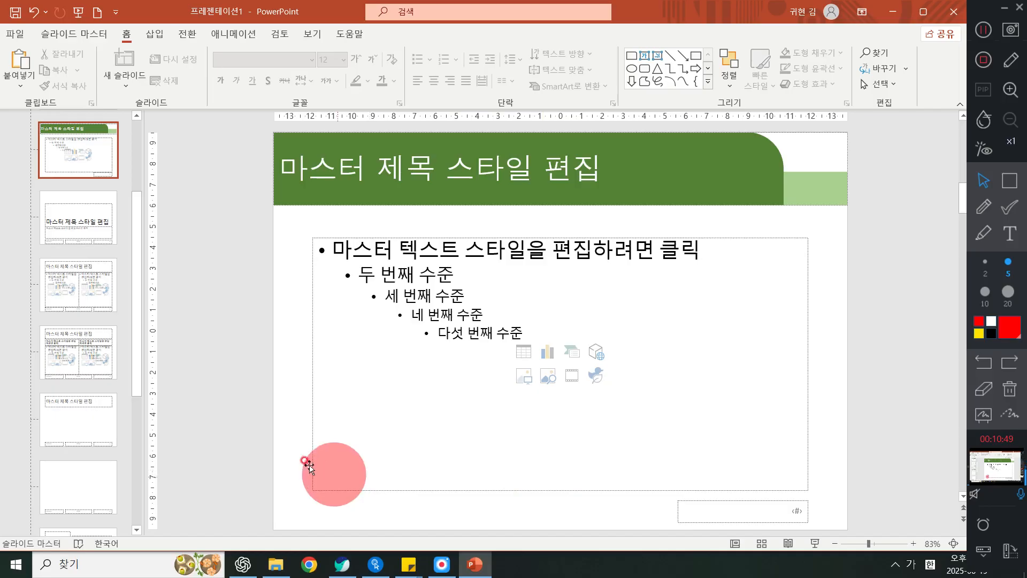
{"action": "left_click_drag", "start_coordinate": [178, 431], "coordinate": [718, 570]}
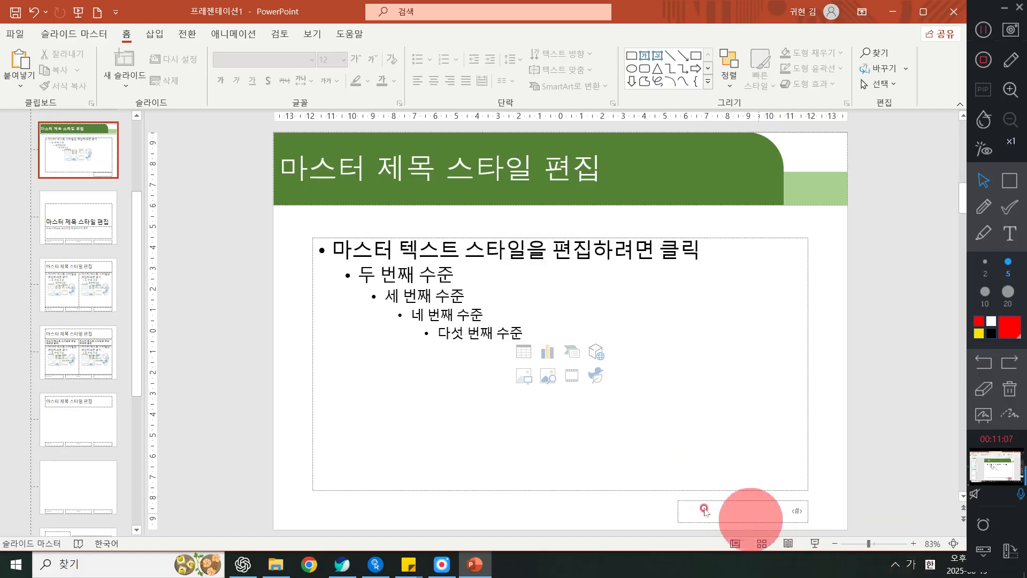
{"action": "left_click", "coordinate": [157, 35]}
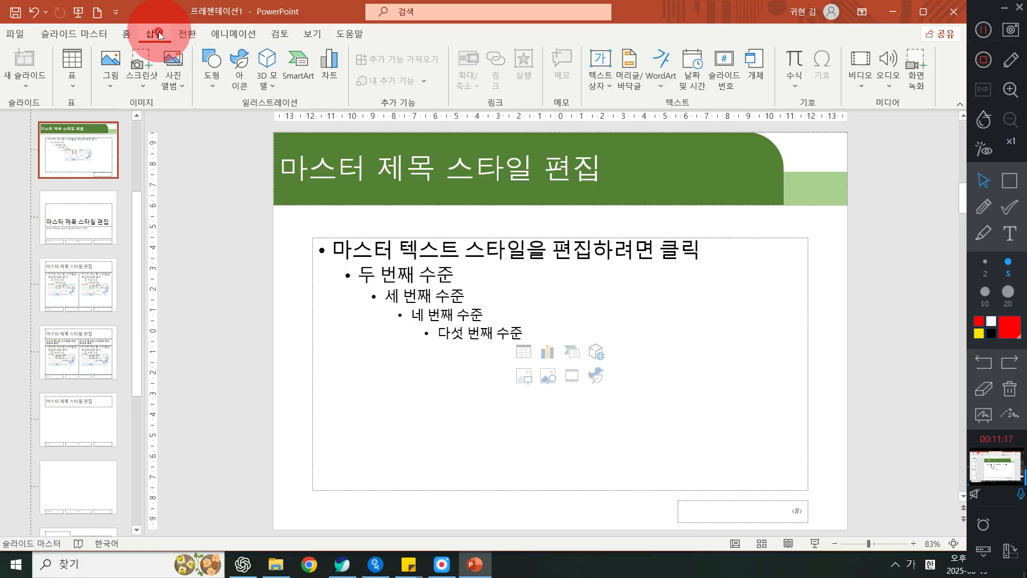
{"action": "left_click", "coordinate": [112, 63]}
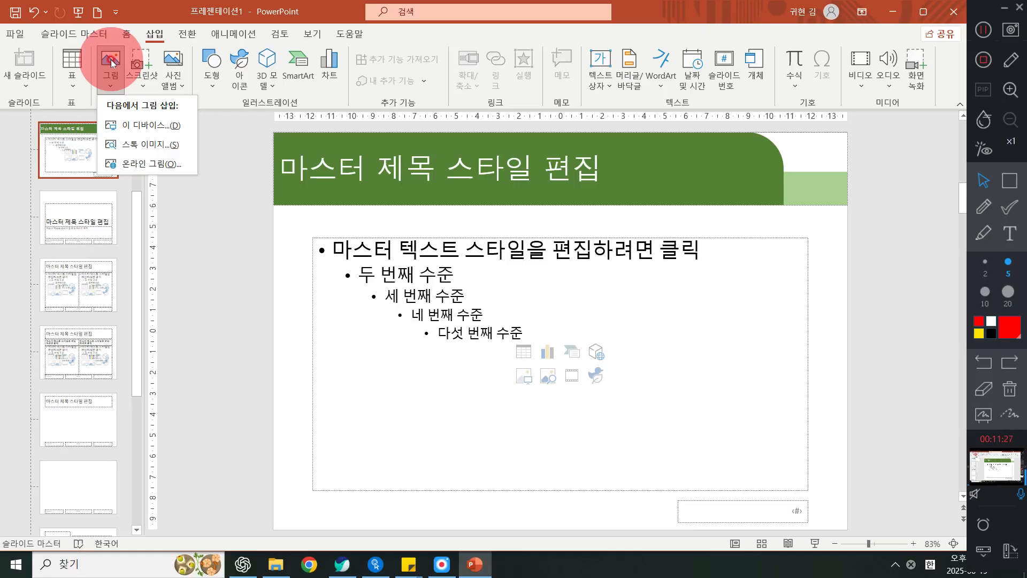
{"action": "left_click", "coordinate": [132, 127]}
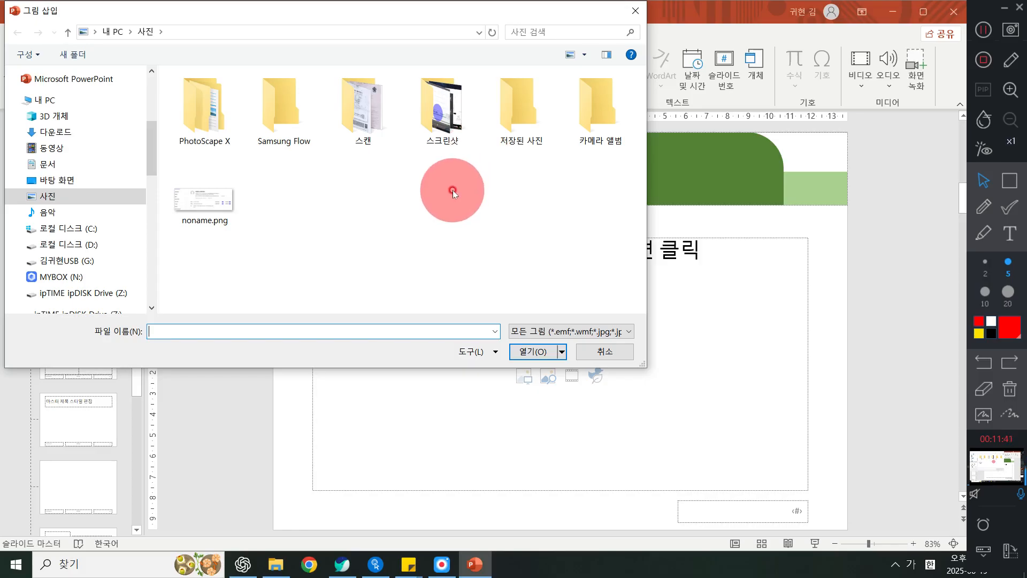
{"action": "left_click", "coordinate": [635, 11]}
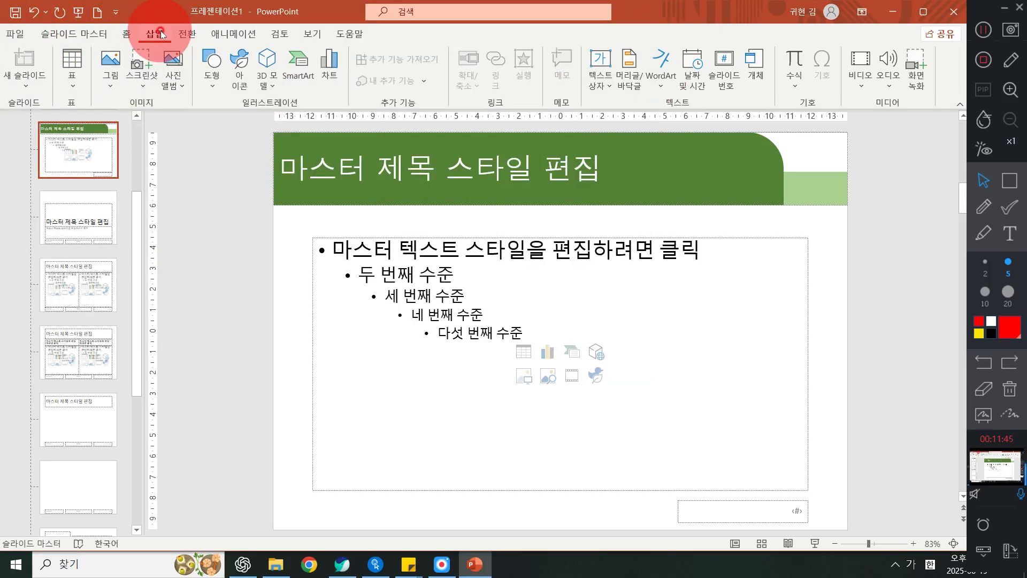
- Insert the picture 로고2.jpg from the Documents folder's ITQ > Picture subfolder into the layout
{"action": "left_click", "coordinate": [107, 71]}
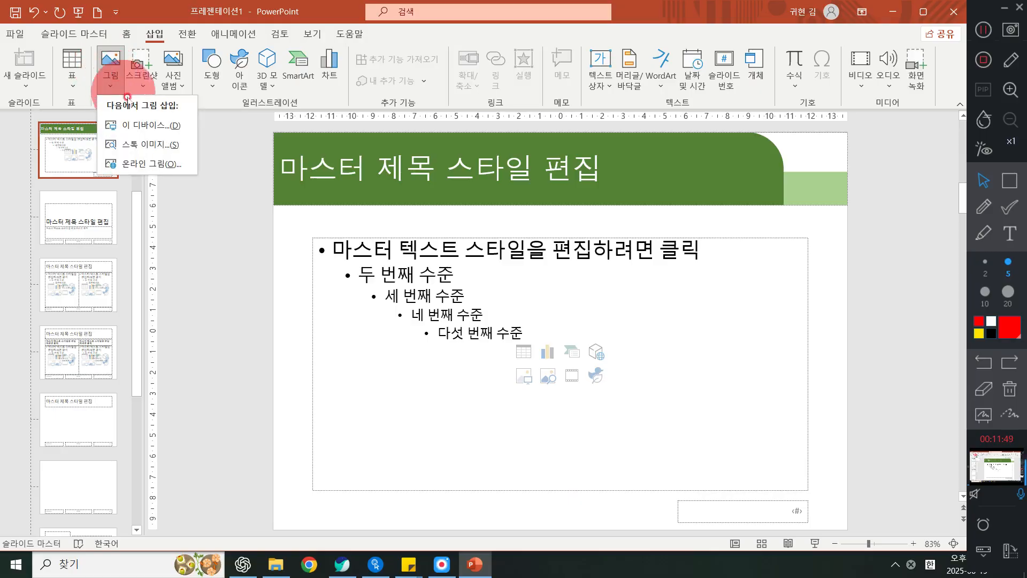
{"action": "left_click", "coordinate": [139, 126]}
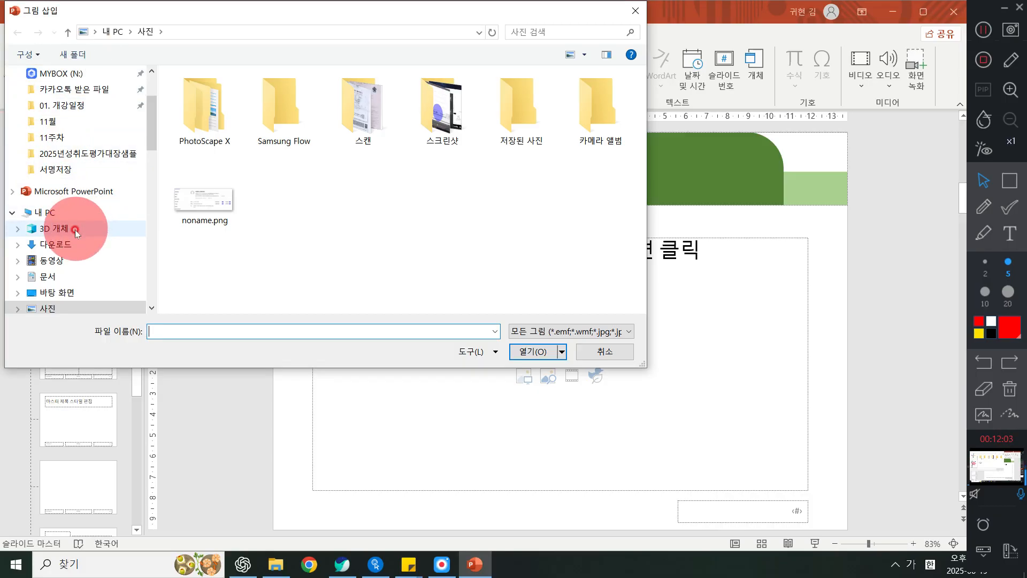
{"action": "scroll", "coordinate": [75, 230], "scroll_direction": "up", "scroll_amount": 2}
{"action": "left_click", "coordinate": [68, 134]}
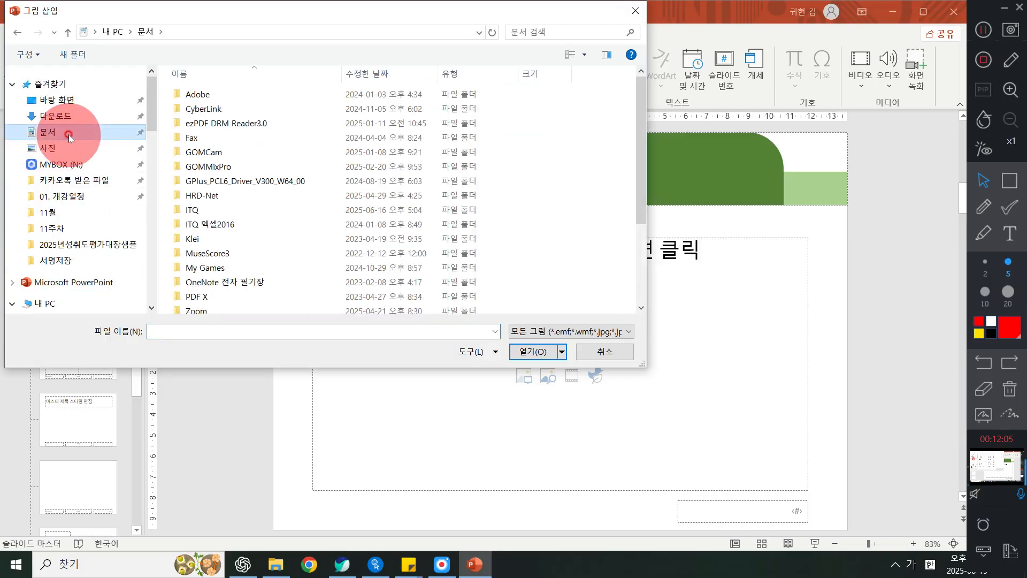
{"action": "double_click", "coordinate": [185, 213]}
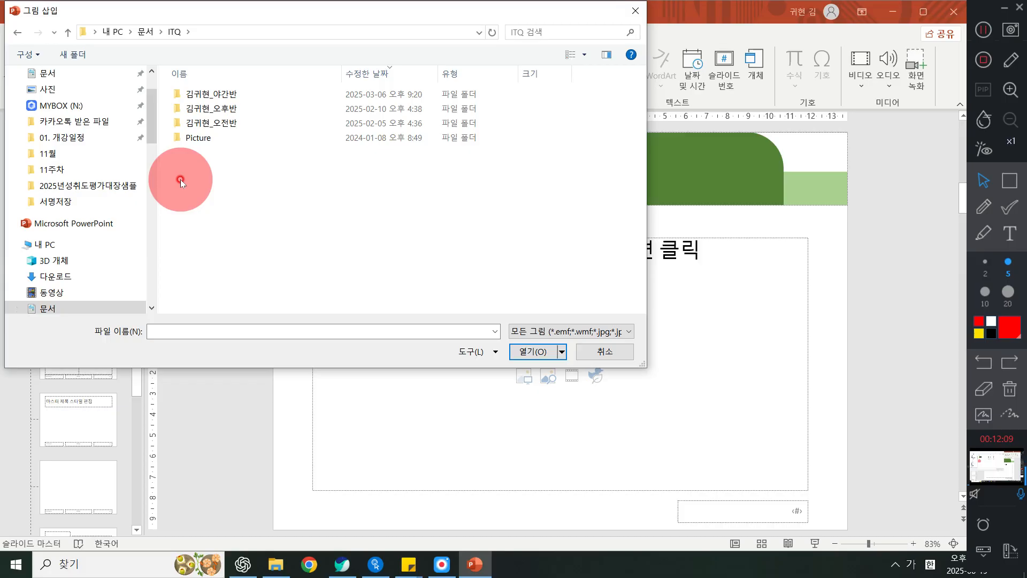
{"action": "double_click", "coordinate": [198, 138]}
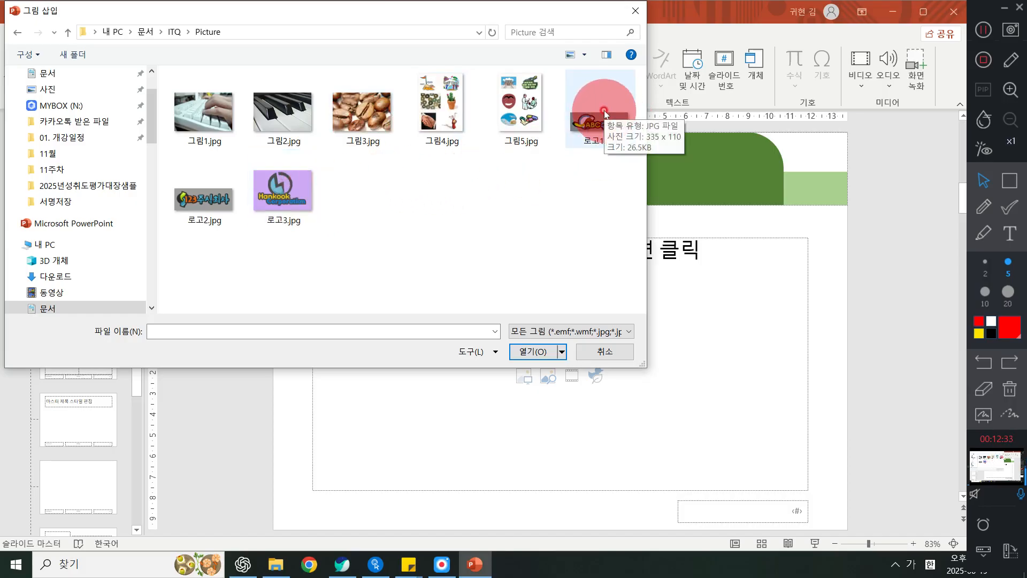
{"action": "left_click", "coordinate": [216, 200]}
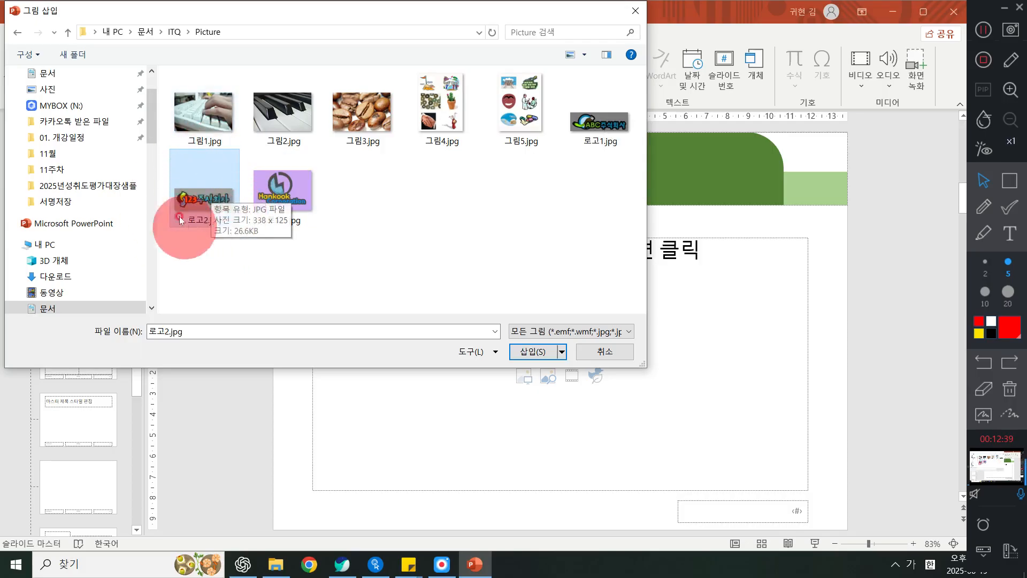
{"action": "left_click", "coordinate": [522, 350]}
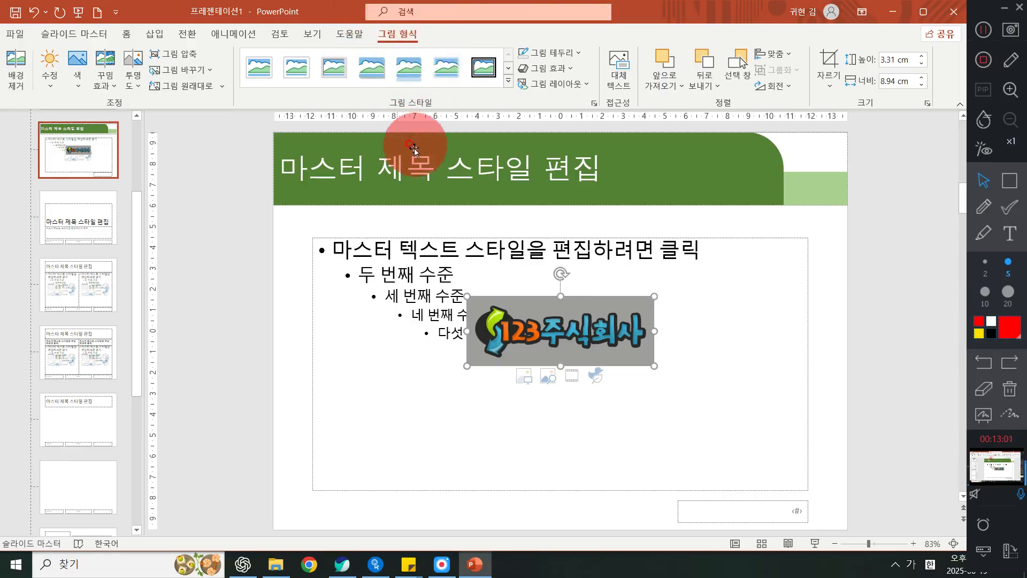
- Make the grey background of the inserted logo picture transparent
{"action": "left_click", "coordinate": [83, 74]}
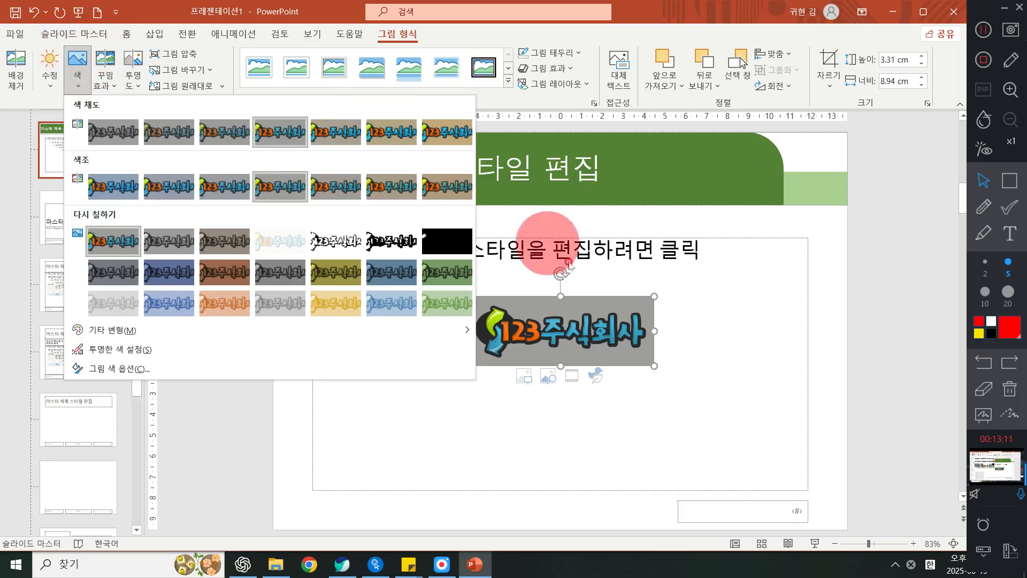
{"action": "left_click", "coordinate": [596, 318]}
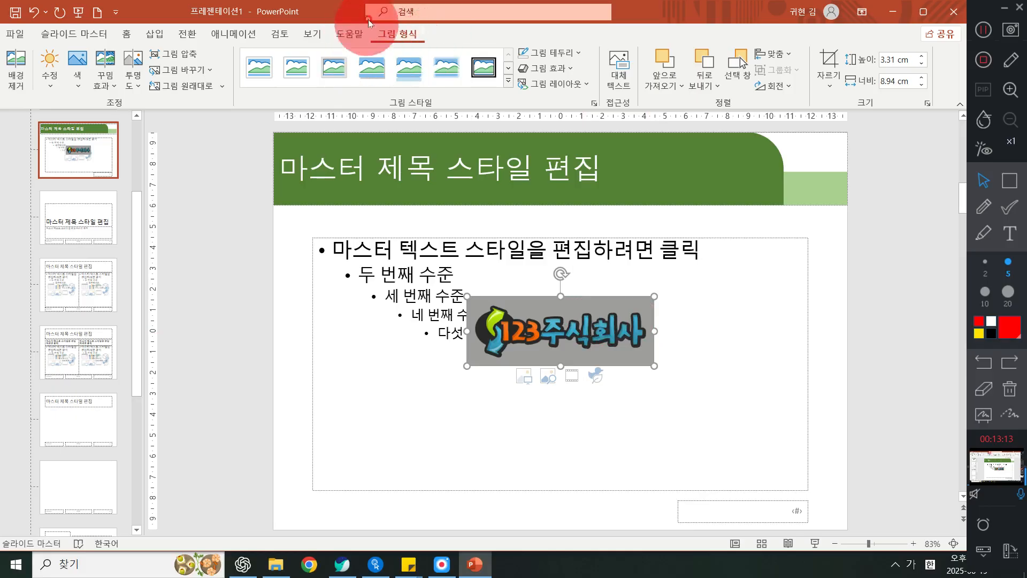
{"action": "left_click", "coordinate": [79, 63]}
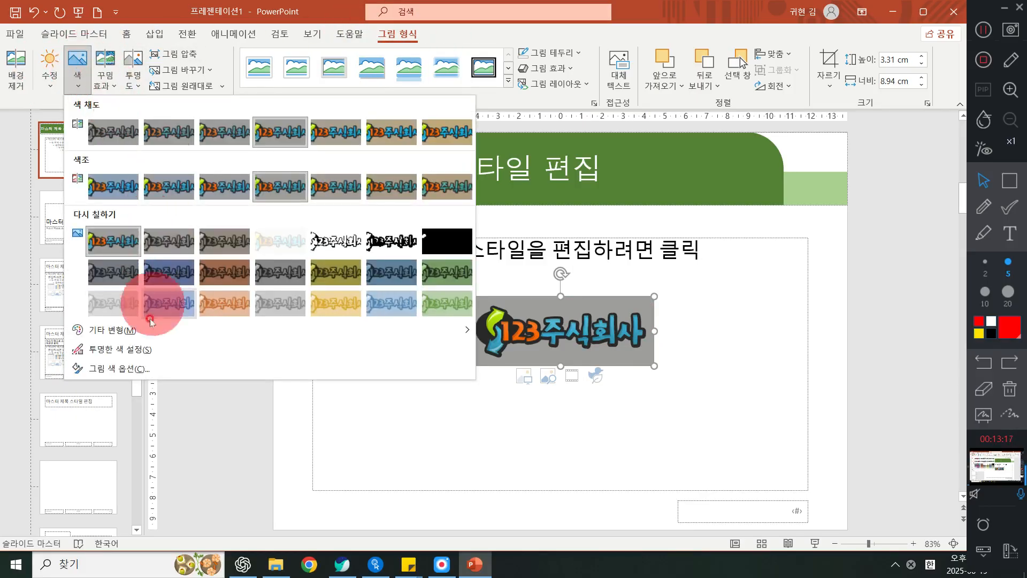
{"action": "left_click", "coordinate": [128, 358]}
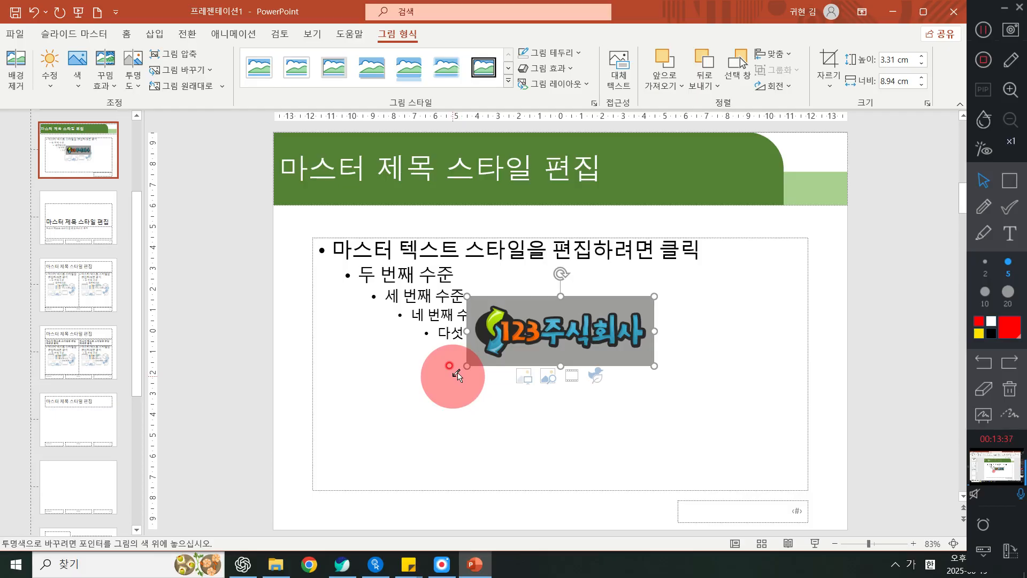
{"action": "left_click", "coordinate": [532, 299]}
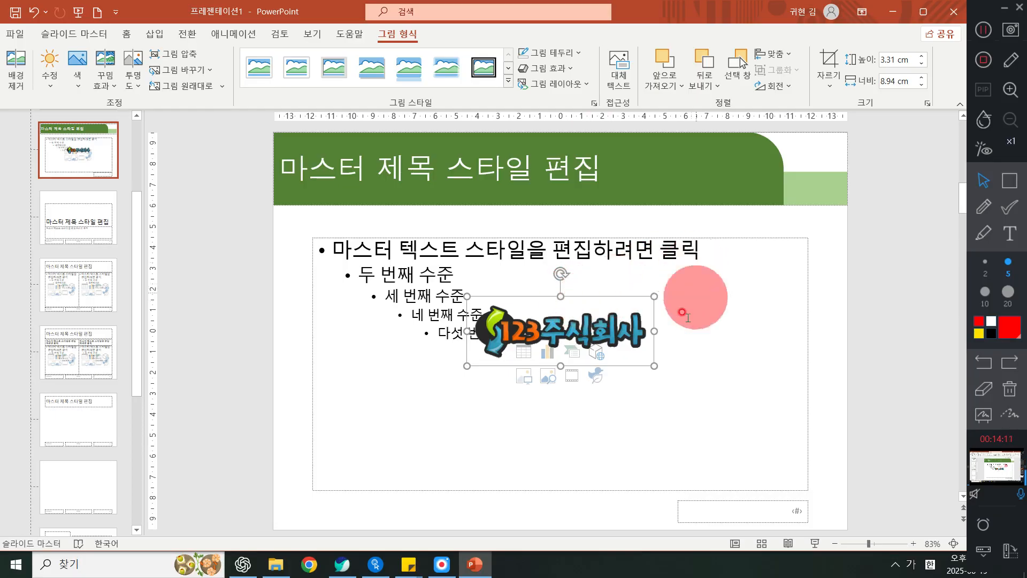
- Move the logo to the slide's lower-left corner and shrink it to about 3.15 by 1.17 cm, level with the slide number placeholder
{"action": "left_click_drag", "start_coordinate": [569, 328], "coordinate": [383, 487]}
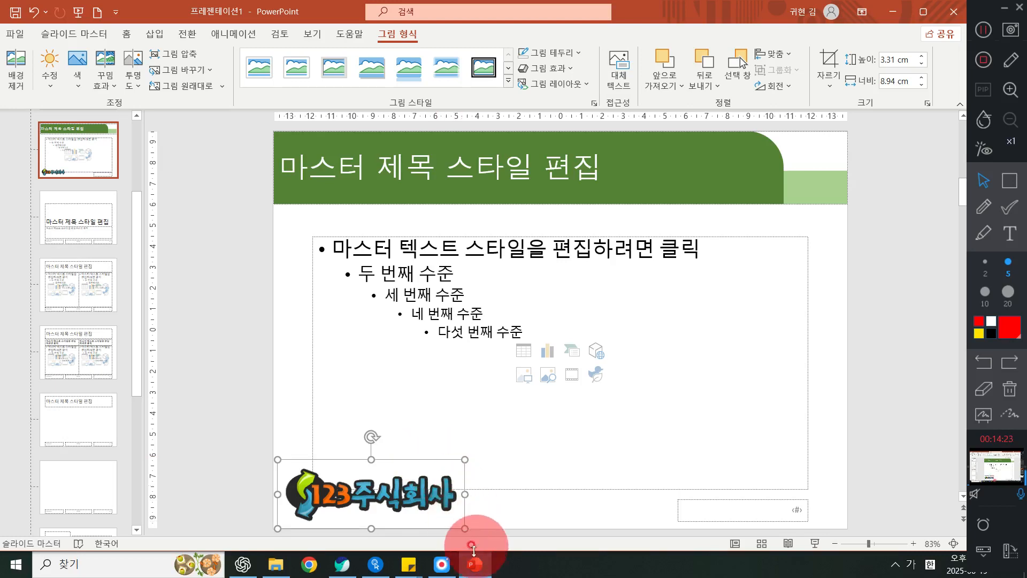
{"action": "left_click_drag", "start_coordinate": [465, 527], "coordinate": [311, 516]}
{"action": "left_click_drag", "start_coordinate": [311, 515], "coordinate": [313, 518]}
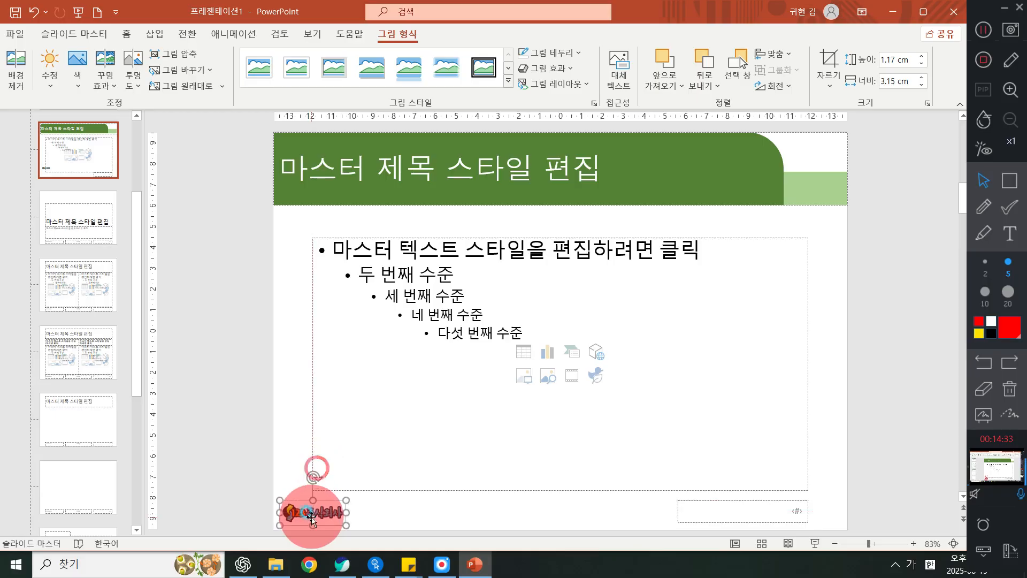
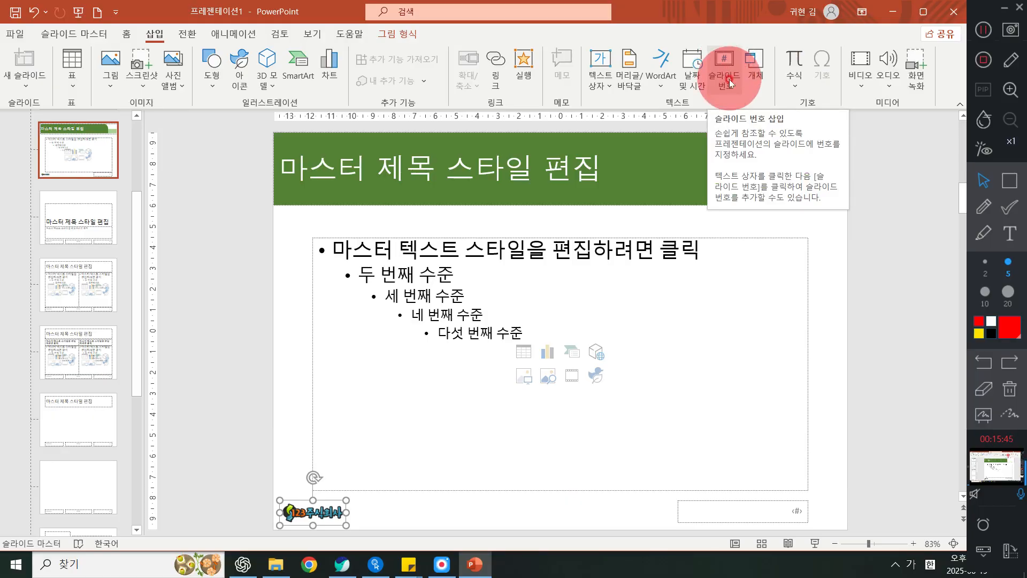
- Apply slide numbers to all slides except the title slide, and close the slide master view
{"action": "left_click", "coordinate": [730, 83]}
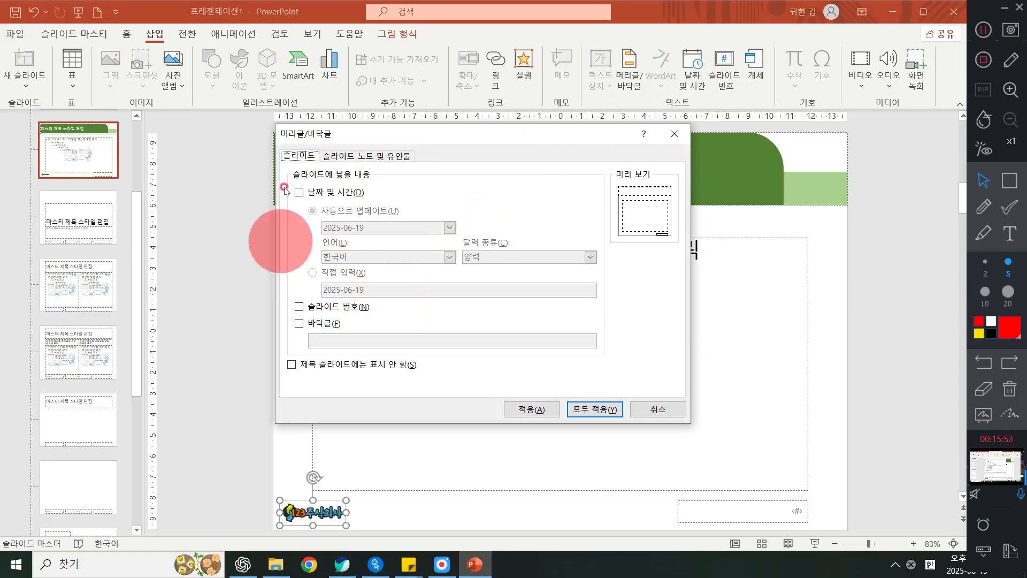
{"action": "left_click", "coordinate": [302, 304]}
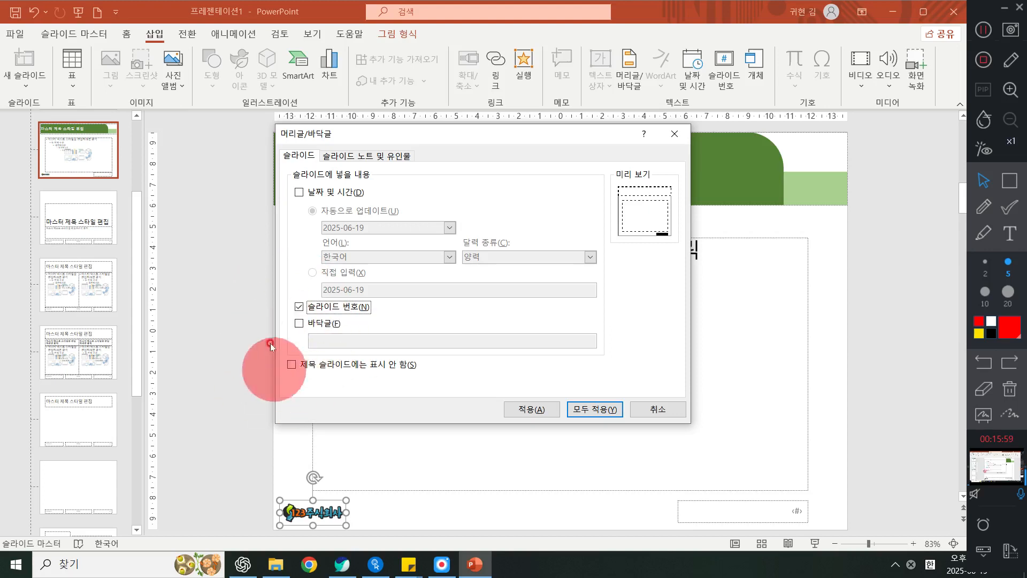
{"action": "left_click", "coordinate": [321, 366]}
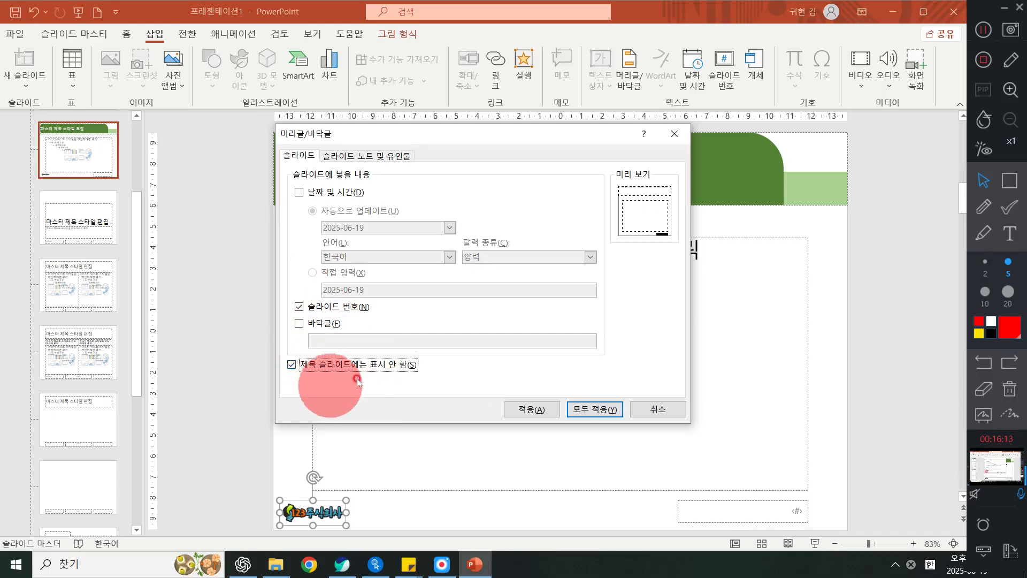
{"action": "left_click", "coordinate": [597, 410]}
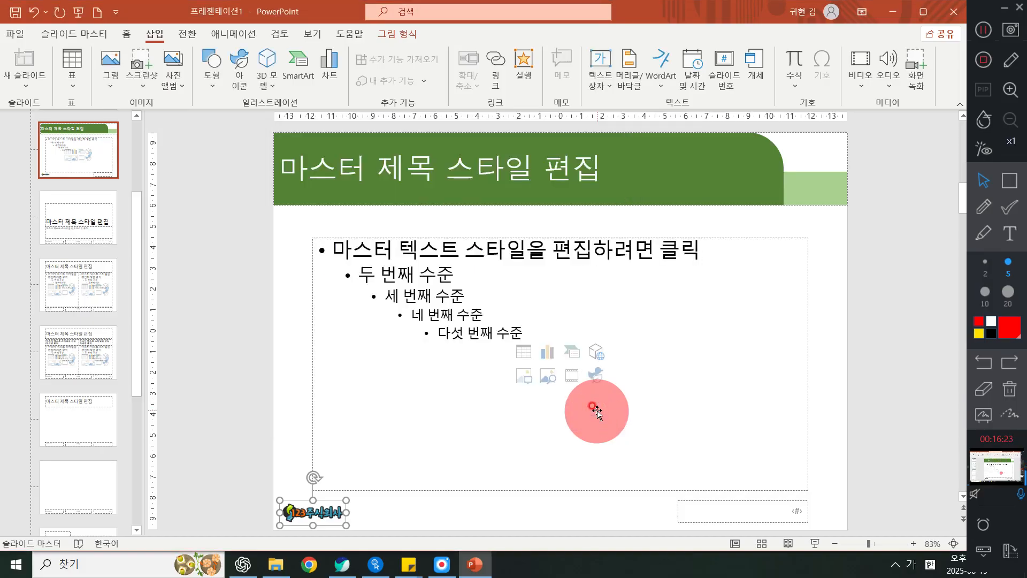
{"action": "left_click", "coordinate": [89, 37]}
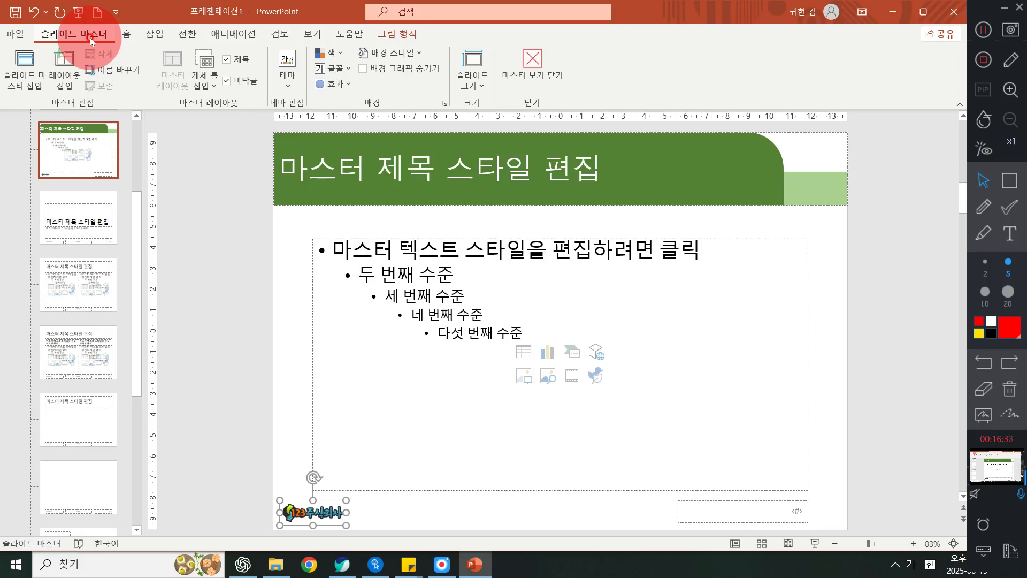
{"action": "left_click", "coordinate": [508, 92]}
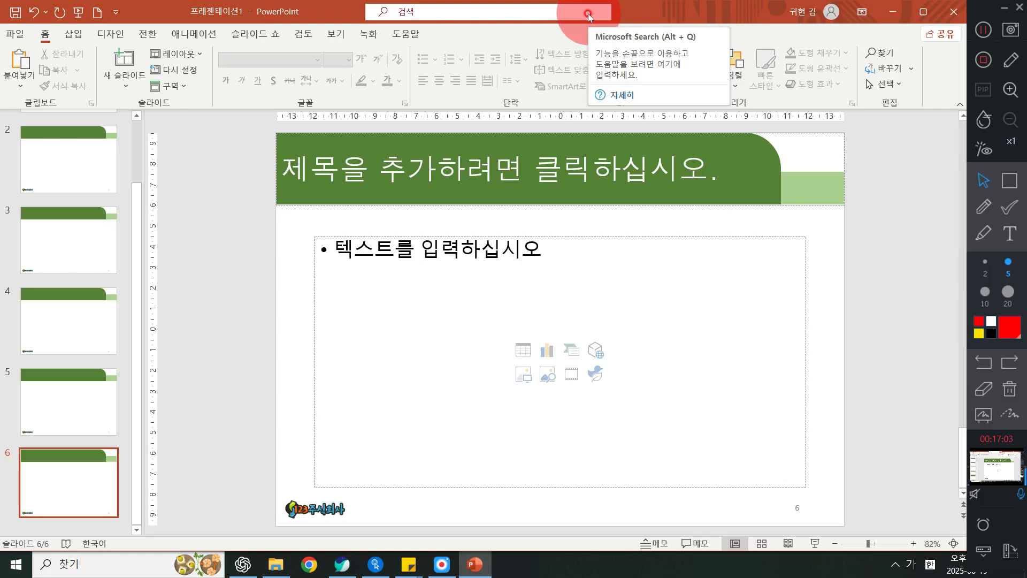
{"action": "left_click", "coordinate": [1009, 180]}
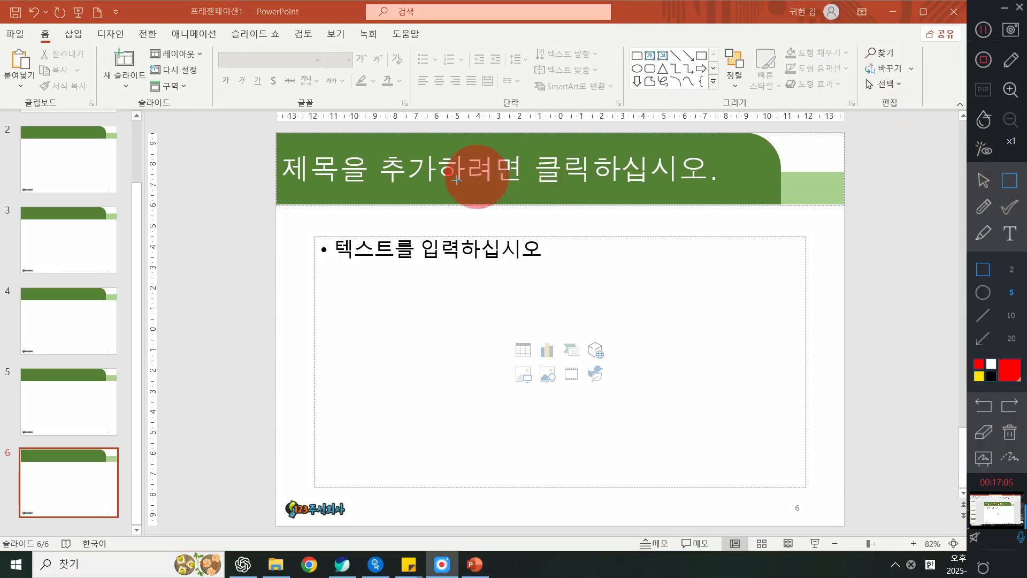
{"action": "mouse_move", "coordinate": [244, 116]}
{"action": "left_mouse_down"}
{"action": "mouse_move", "coordinate": [733, 210]}
{"action": "mouse_move", "coordinate": [877, 220]}
{"action": "left_mouse_up"}
{"action": "left_click_drag", "start_coordinate": [266, 489], "coordinate": [364, 534]}
{"action": "left_click_drag", "start_coordinate": [775, 474], "coordinate": [845, 525]}
{"action": "left_click", "coordinate": [984, 191]}
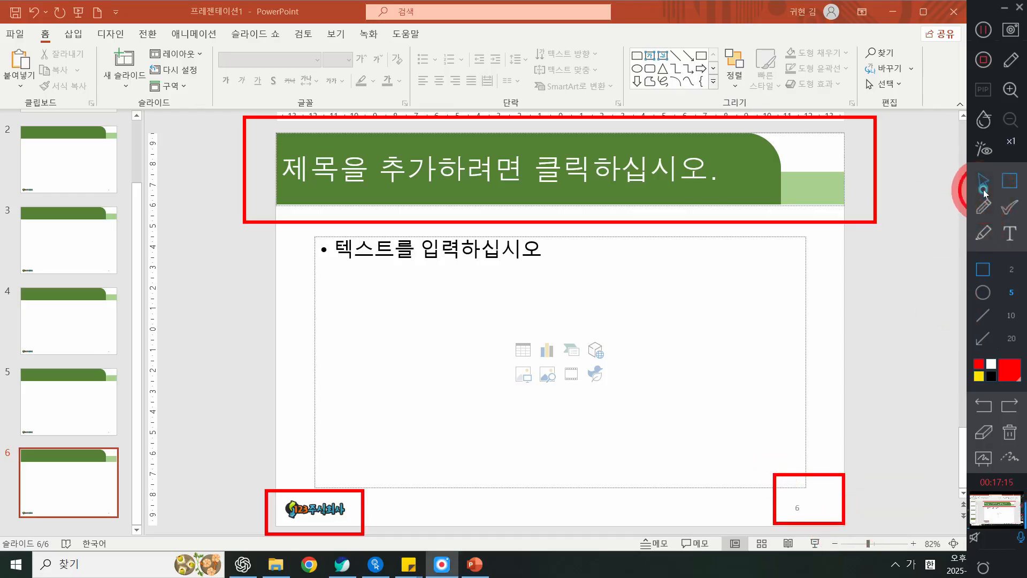
- Go through the slides from 5 back to the title slide to check the title shapes, logo and slide number on each
{"action": "left_click", "coordinate": [63, 402]}
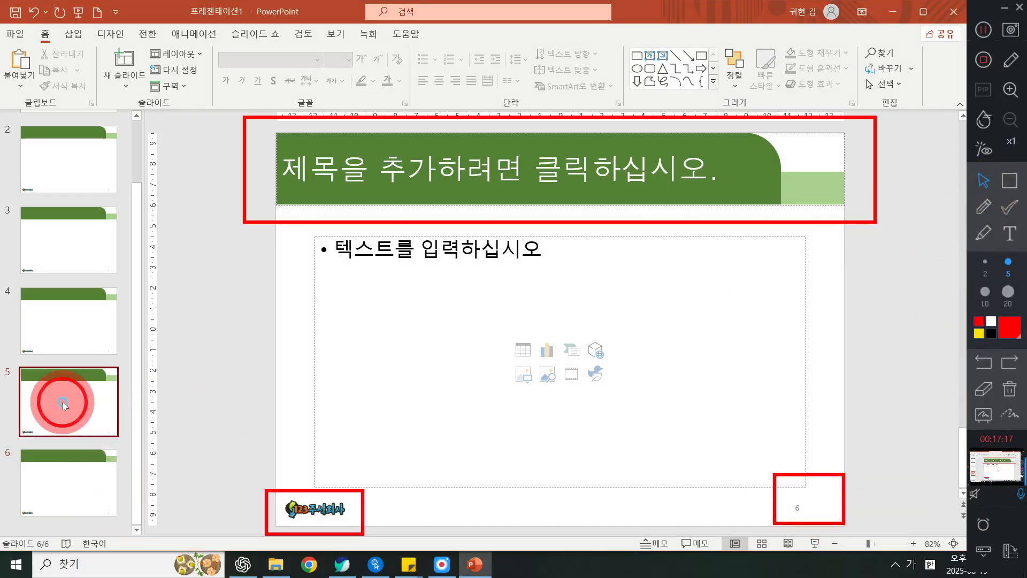
{"action": "left_click", "coordinate": [36, 300]}
{"action": "left_click", "coordinate": [43, 242]}
{"action": "left_click", "coordinate": [79, 148]}
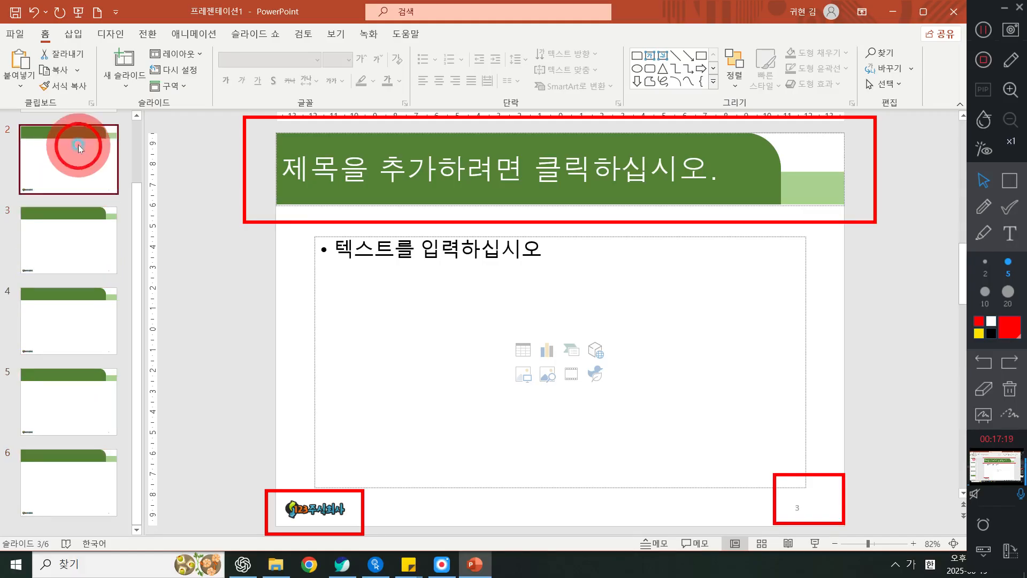
{"action": "left_click", "coordinate": [69, 154]}
{"action": "left_click", "coordinate": [70, 232]}
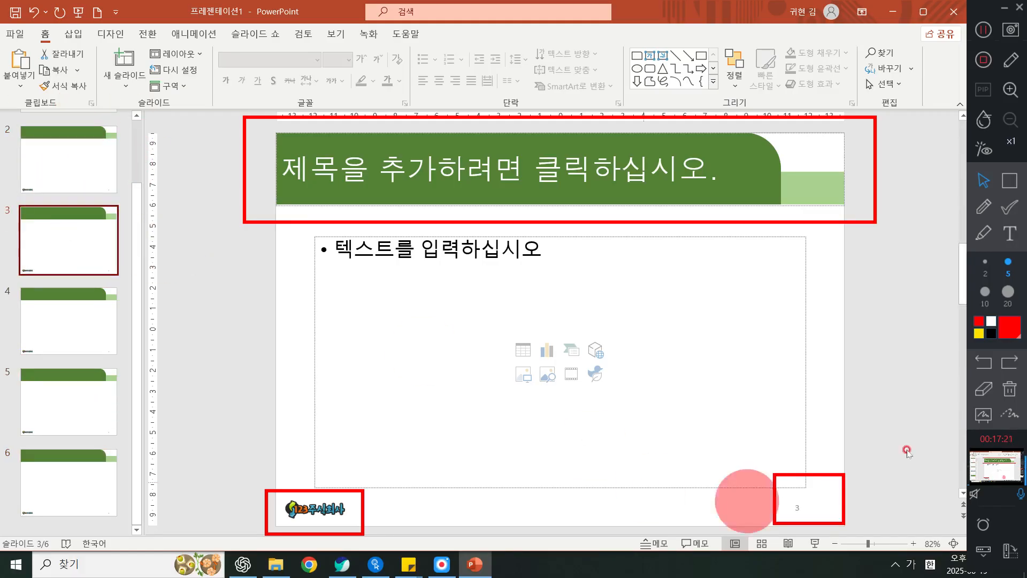
{"action": "left_click", "coordinate": [80, 246]}
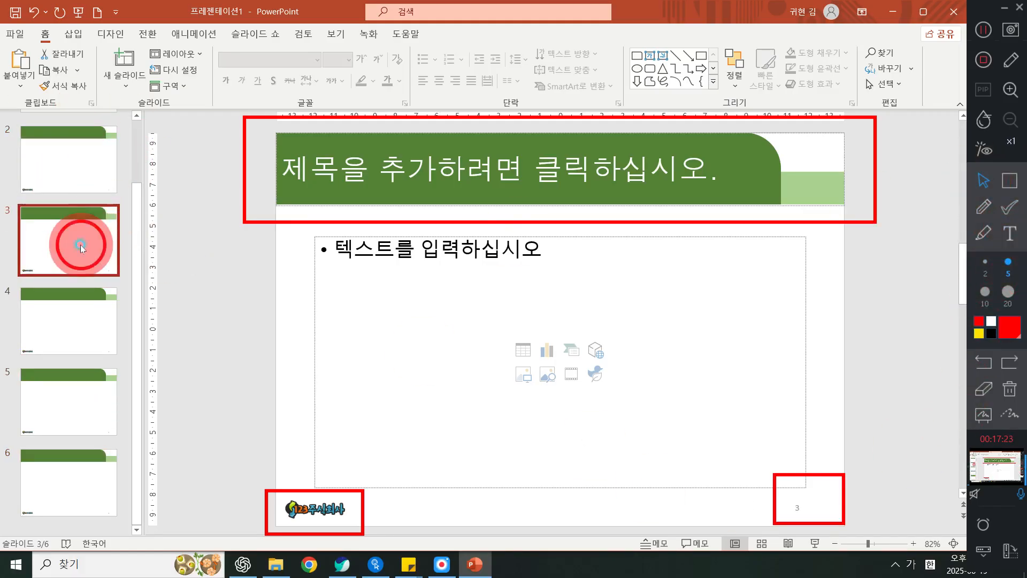
{"action": "left_click", "coordinate": [65, 297]}
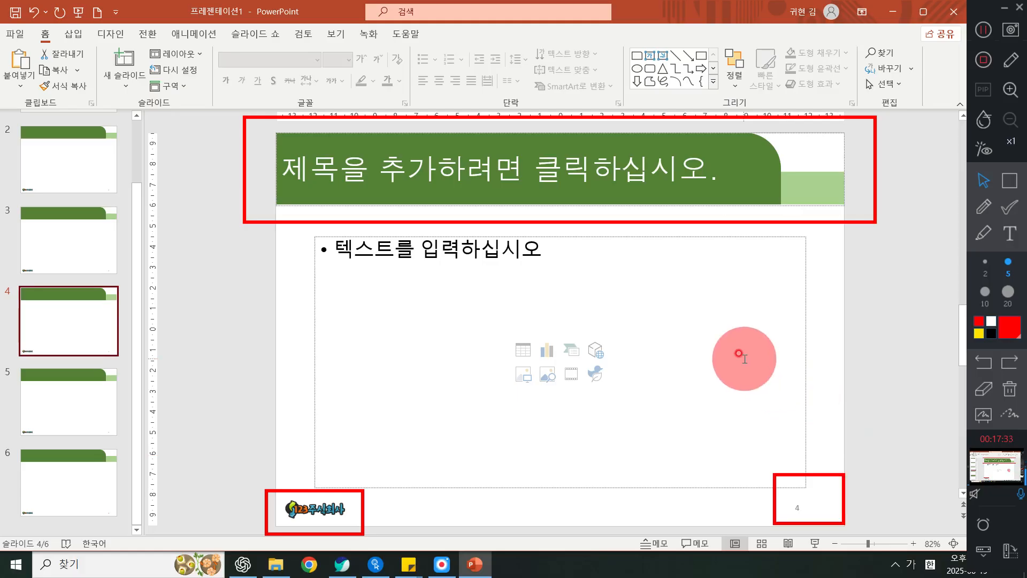
{"action": "scroll", "coordinate": [22, 241], "scroll_direction": "up", "scroll_amount": 2}
{"action": "left_click", "coordinate": [49, 178]}
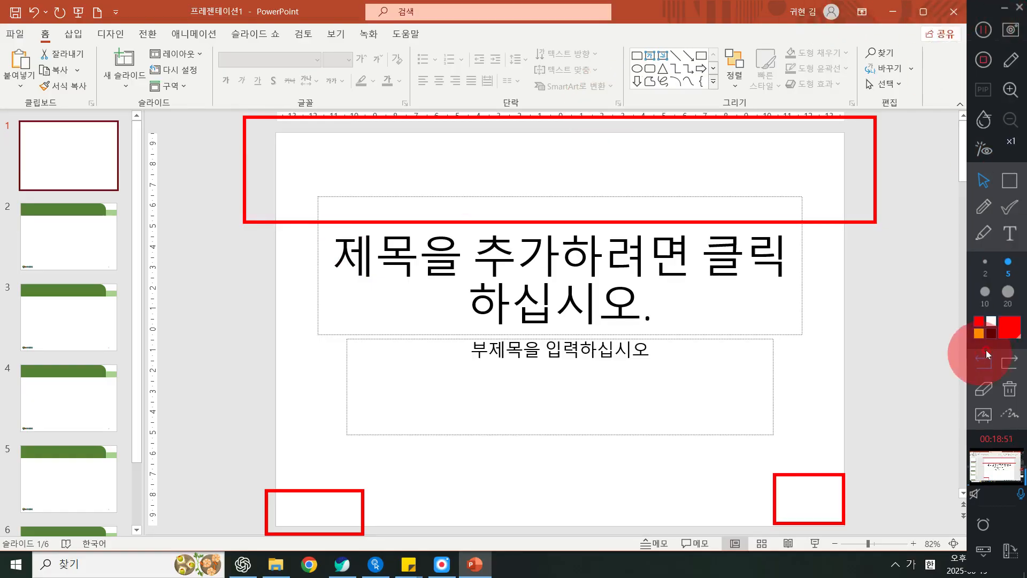
{"action": "left_click", "coordinate": [1010, 393]}
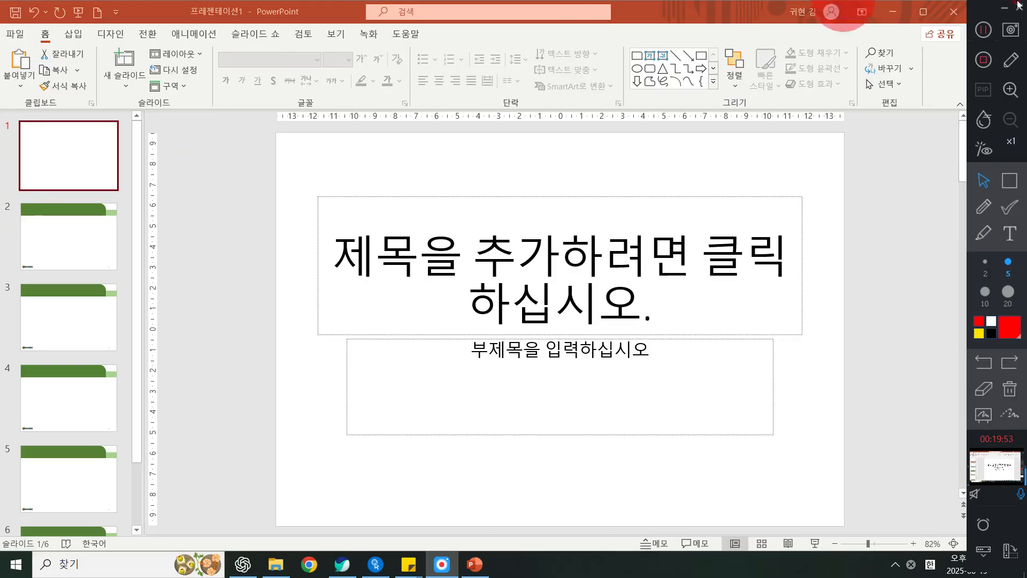
{"action": "left_click", "coordinate": [948, 10]}
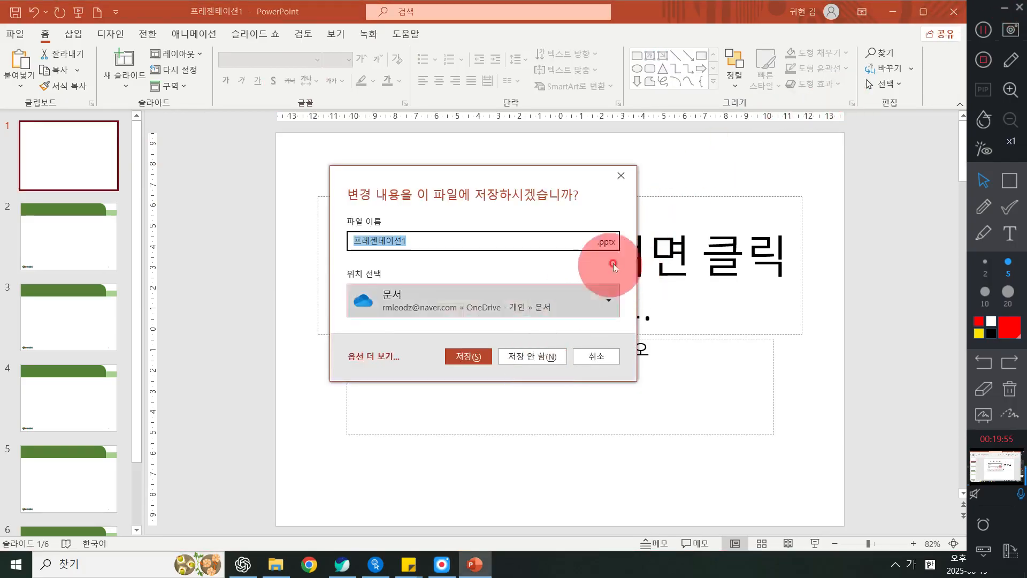
{"action": "left_click", "coordinate": [612, 357]}
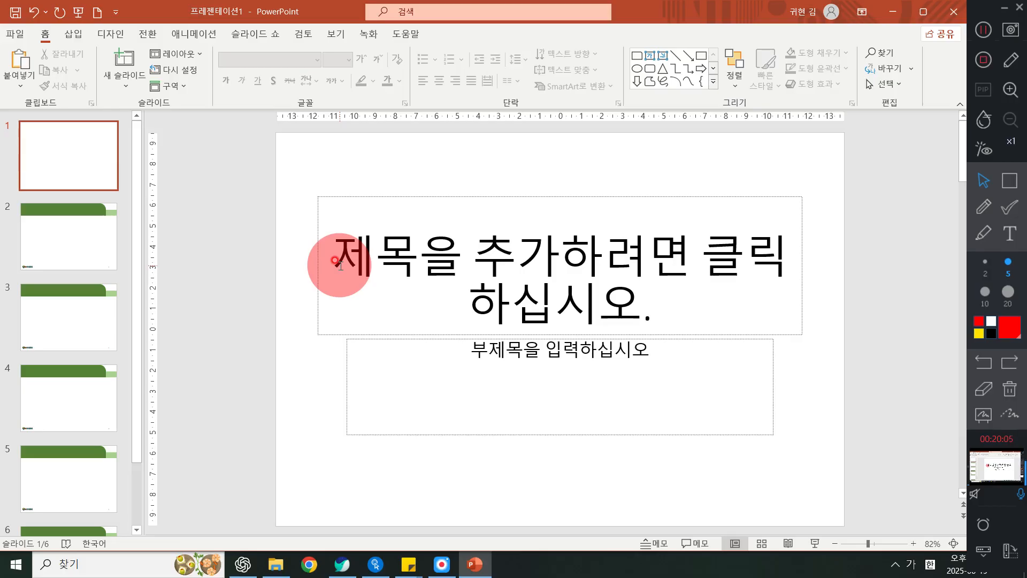
{"action": "left_click", "coordinate": [209, 185]}
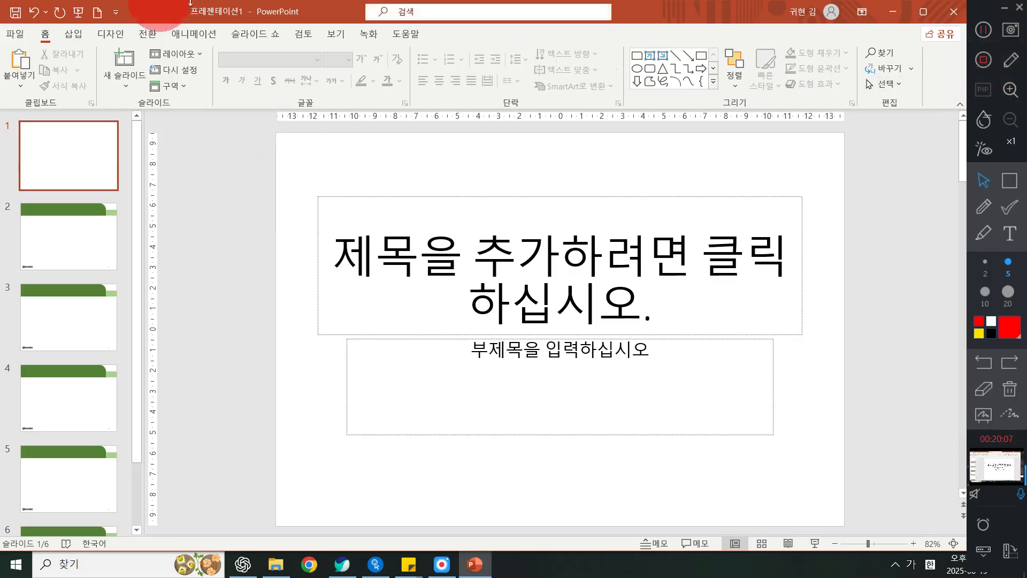
{"action": "left_click", "coordinate": [219, 276]}
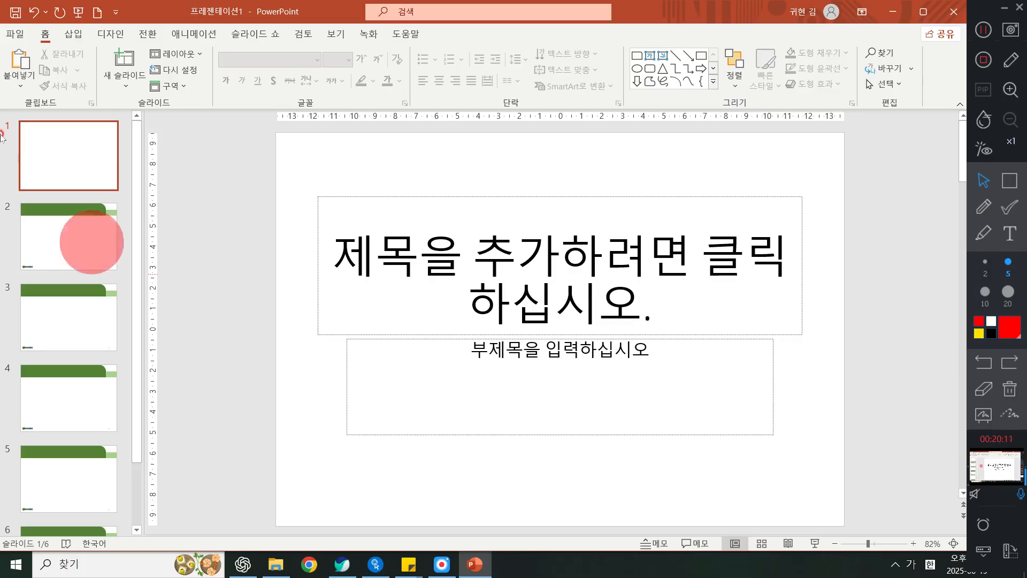
- Open the Save As options for the presentation
{"action": "left_click", "coordinate": [13, 34]}
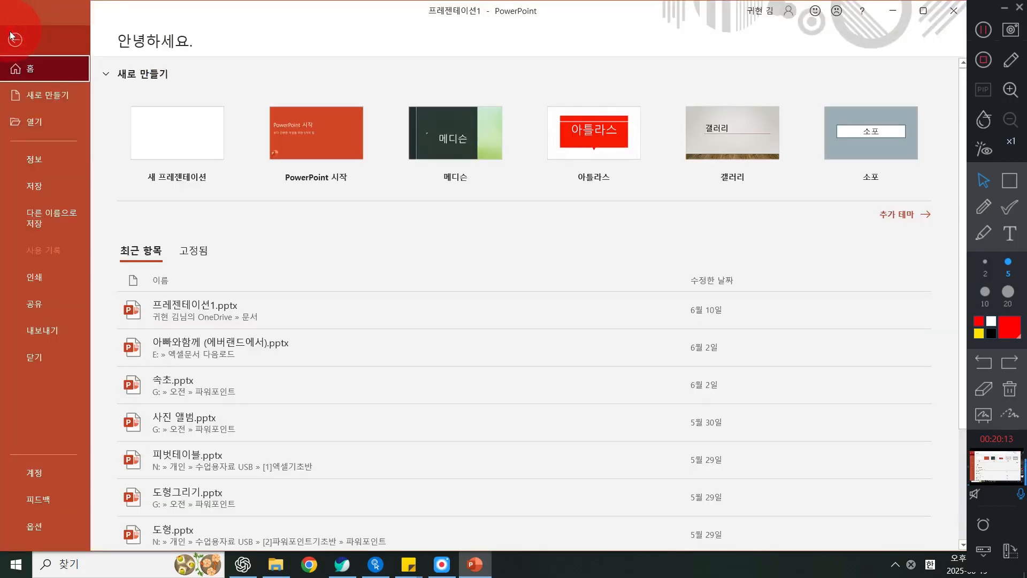
{"action": "left_click", "coordinate": [39, 214]}
{"action": "left_click", "coordinate": [214, 300]}
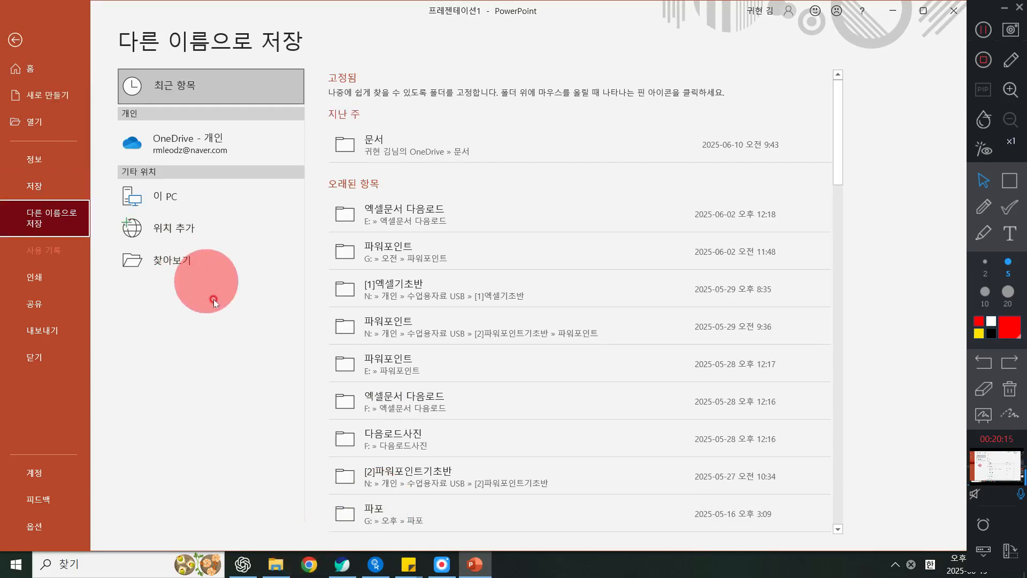
{"action": "left_click", "coordinate": [273, 562]}
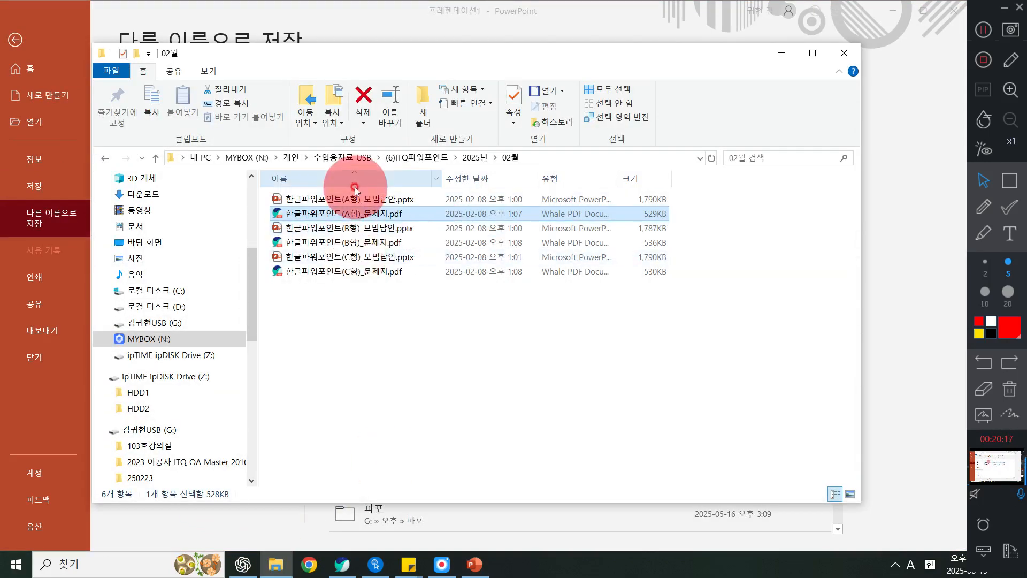
{"action": "left_click", "coordinate": [473, 158]}
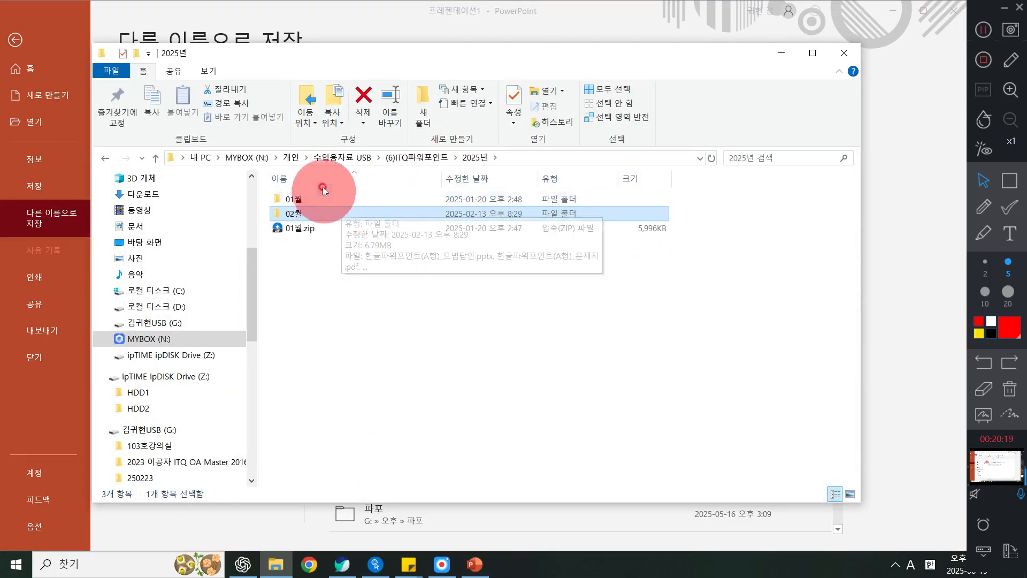
{"action": "left_click", "coordinate": [410, 157]}
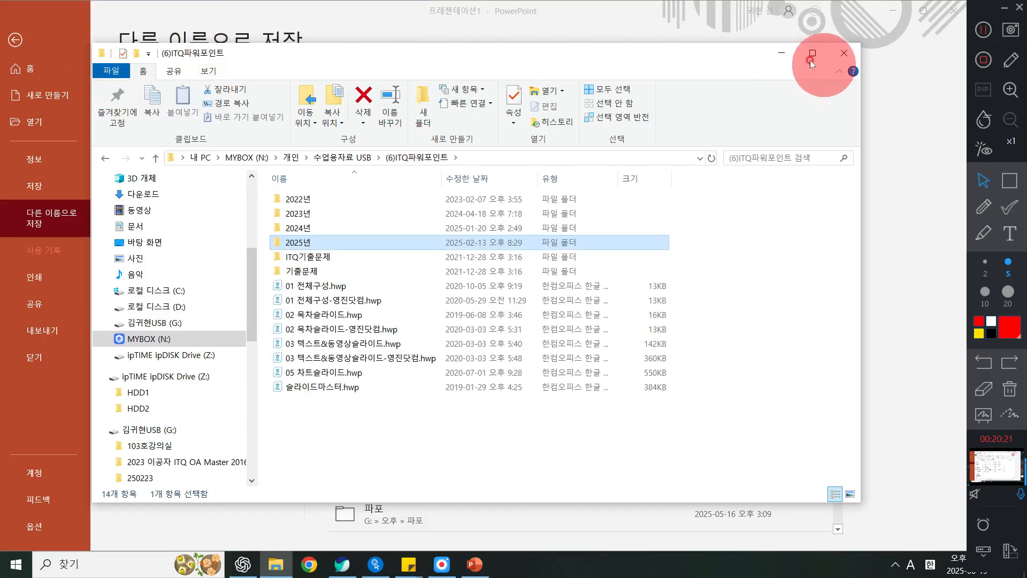
{"action": "left_click", "coordinate": [781, 53]}
{"action": "left_click", "coordinate": [172, 255]}
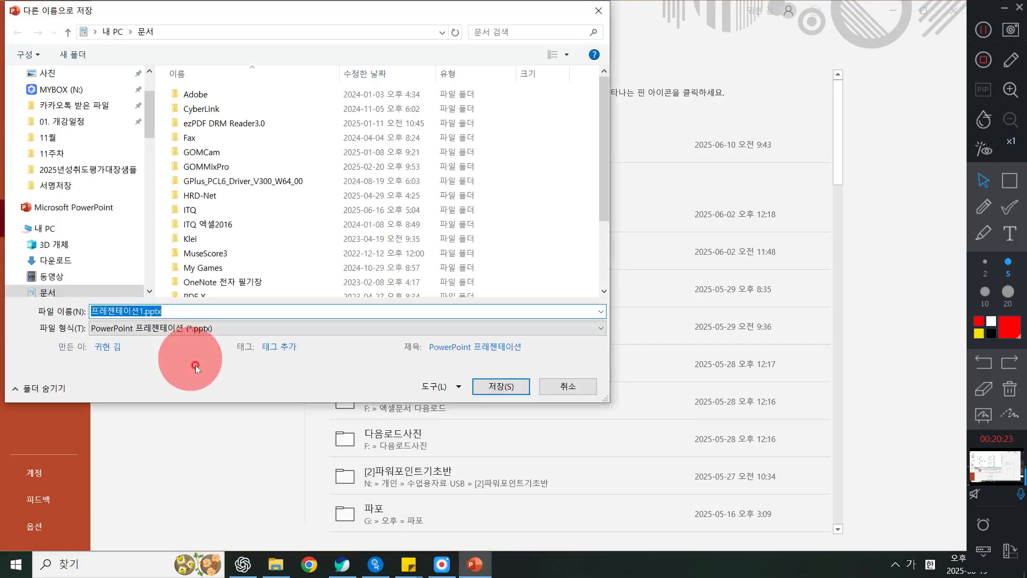
{"action": "left_click", "coordinate": [585, 388]}
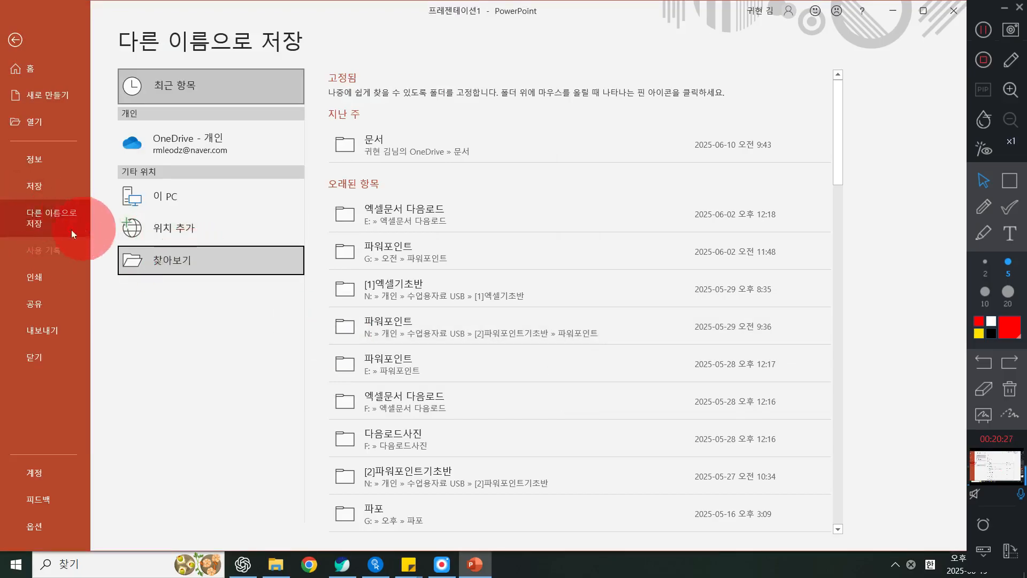
- Save the presentation as a .pptx in the ITQ folder under Documents, named 20250619- followed by the author's full name
{"action": "left_click", "coordinate": [179, 261]}
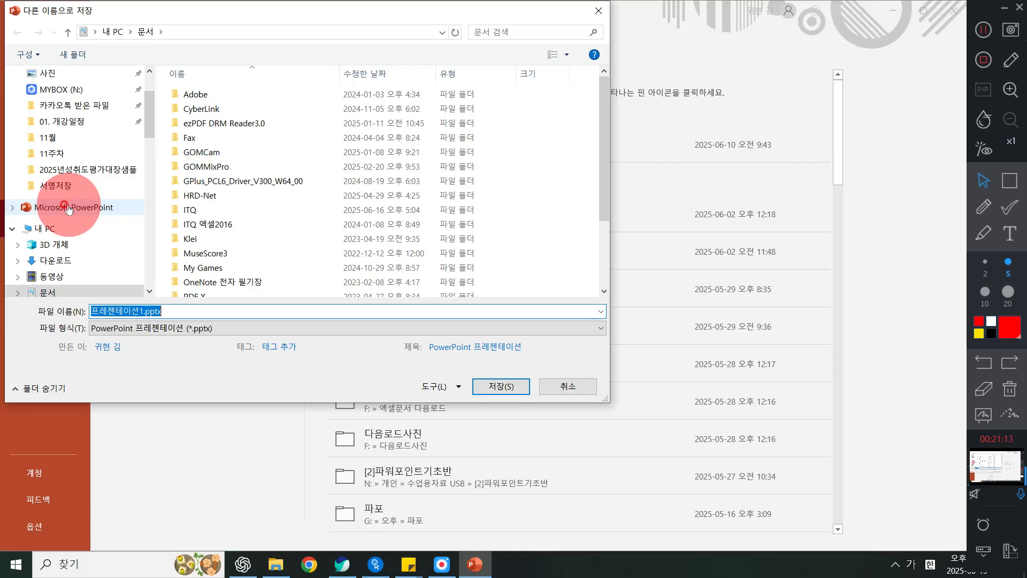
{"action": "double_click", "coordinate": [210, 214]}
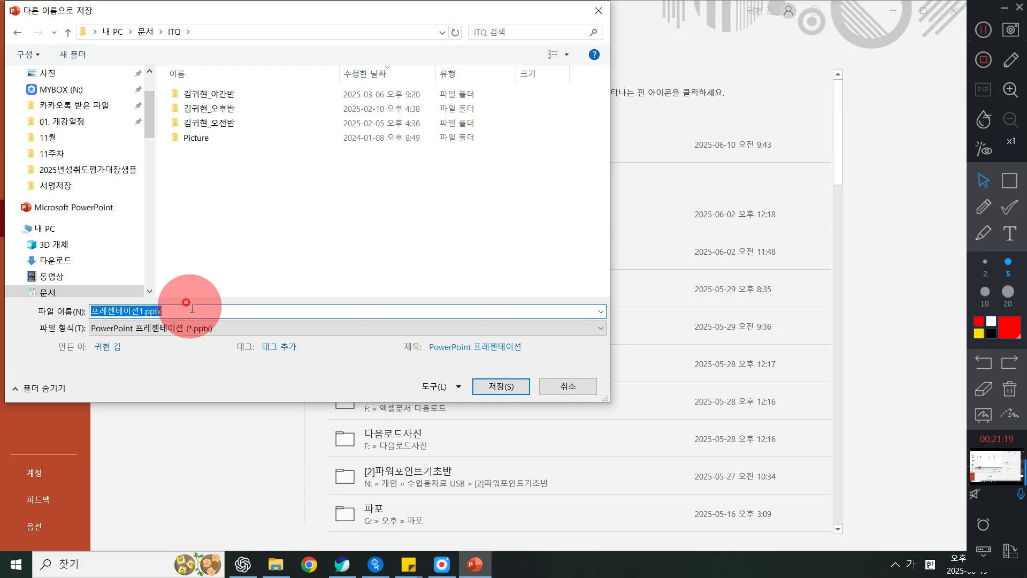
{"action": "type", "text": "20"}
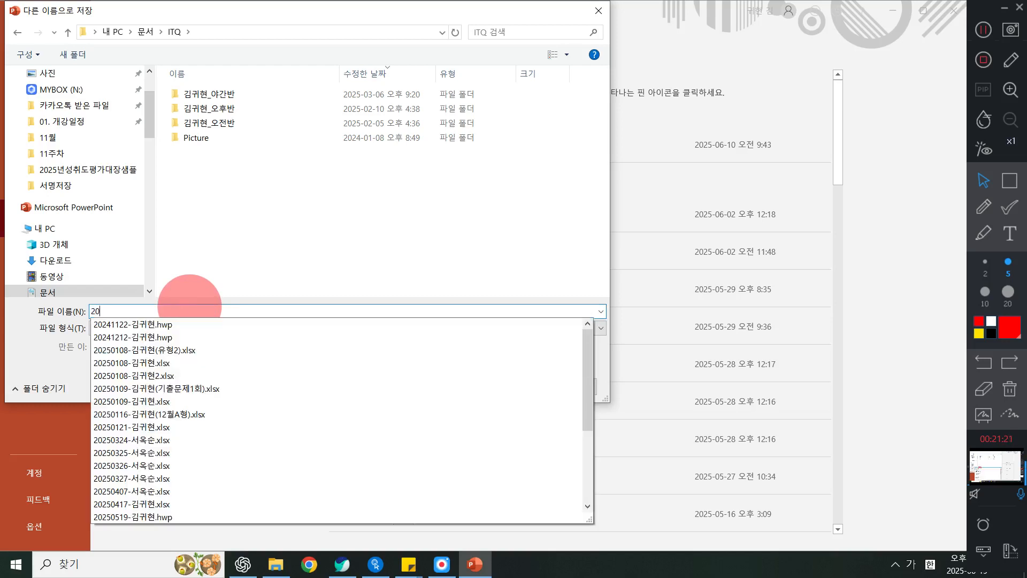
{"action": "type", "text": "25"}
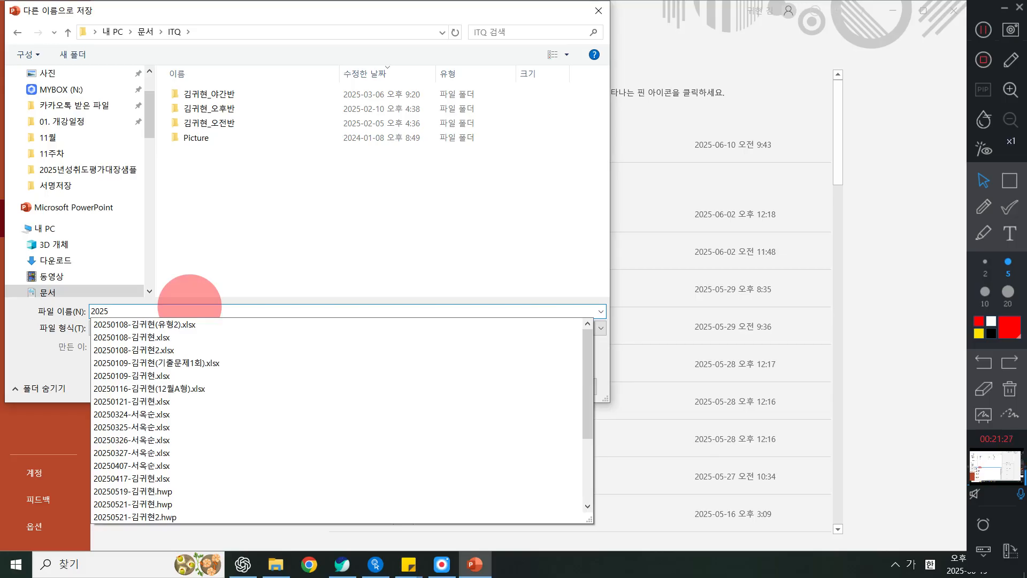
{"action": "type", "text": "06"}
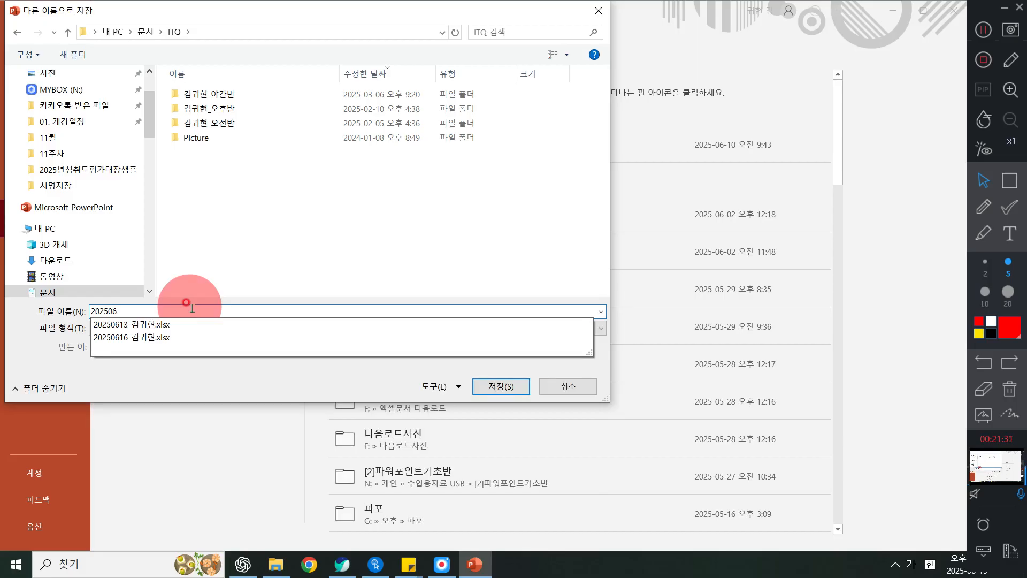
{"action": "type", "text": "19-기"}
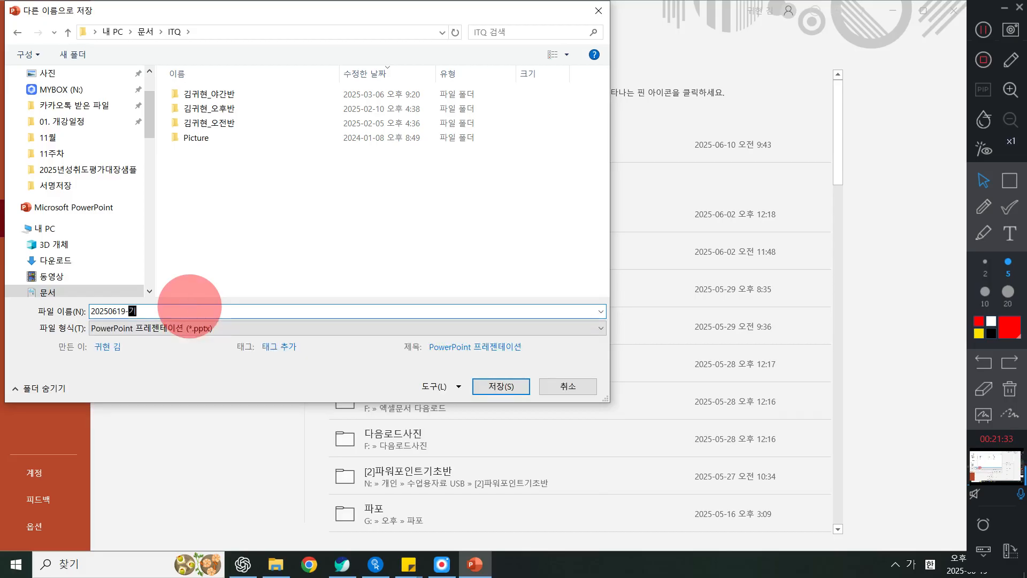
{"action": "type", "text": "귀현"}
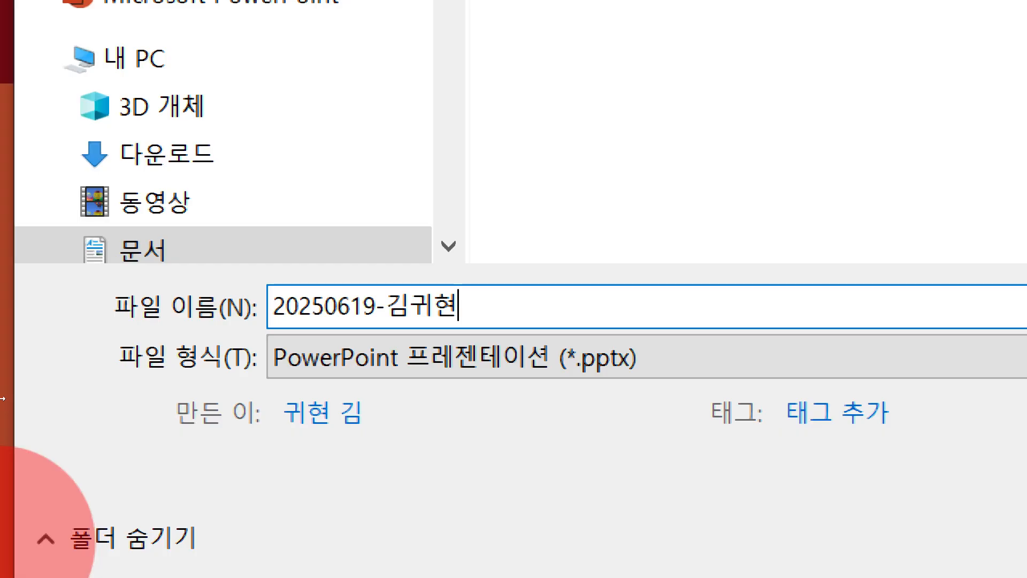
{"action": "key", "text": "Return"}
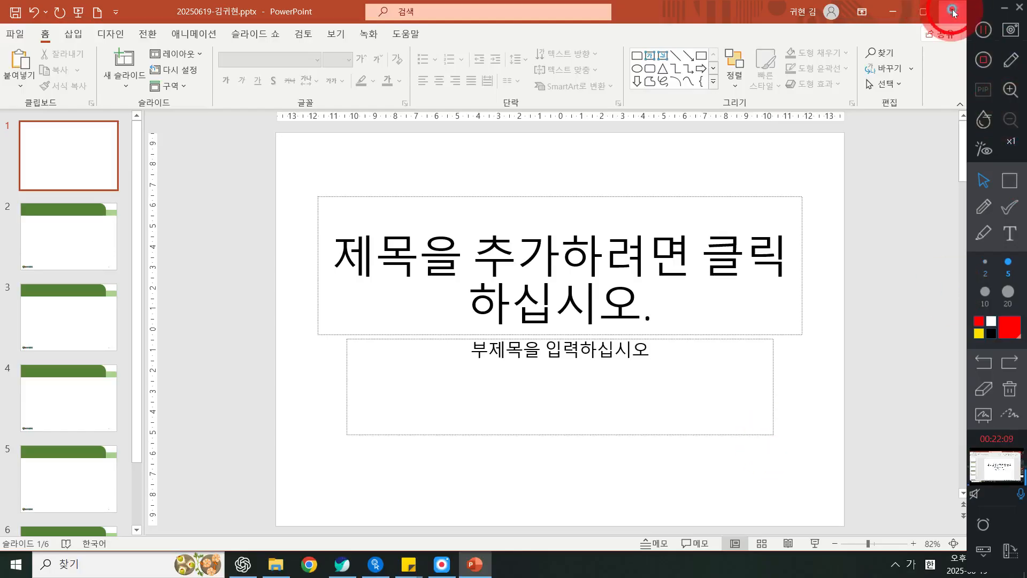
- Close the saved presentation, restart PowerPoint and create a new blank presentation
{"action": "left_click", "coordinate": [953, 11]}
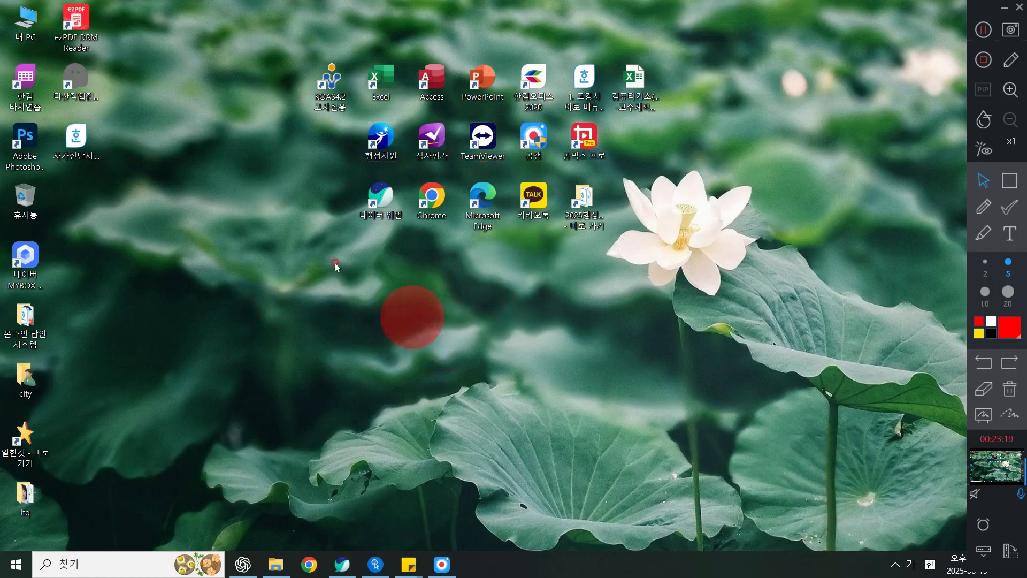
{"action": "double_click", "coordinate": [479, 83]}
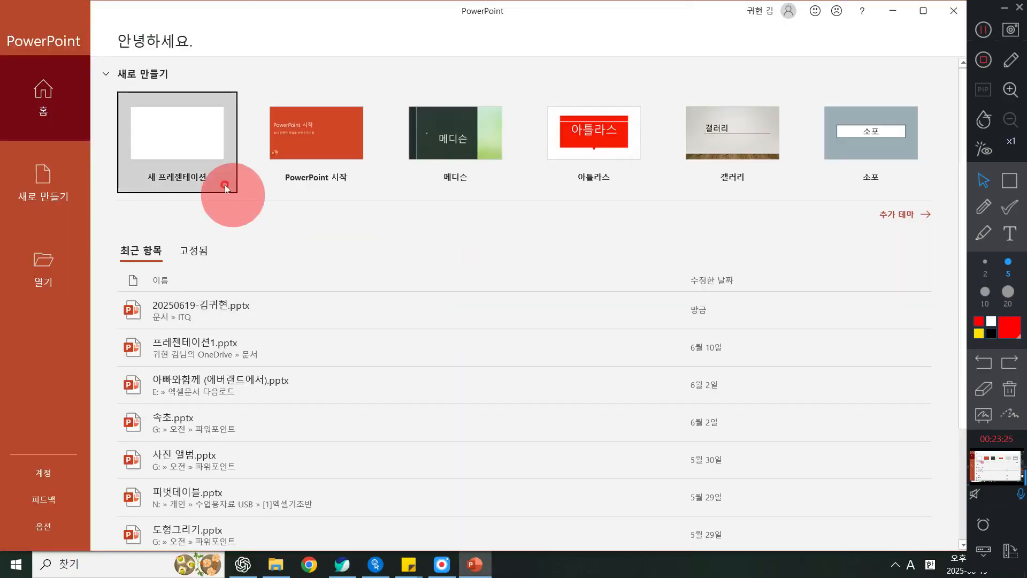
{"action": "left_click", "coordinate": [214, 168]}
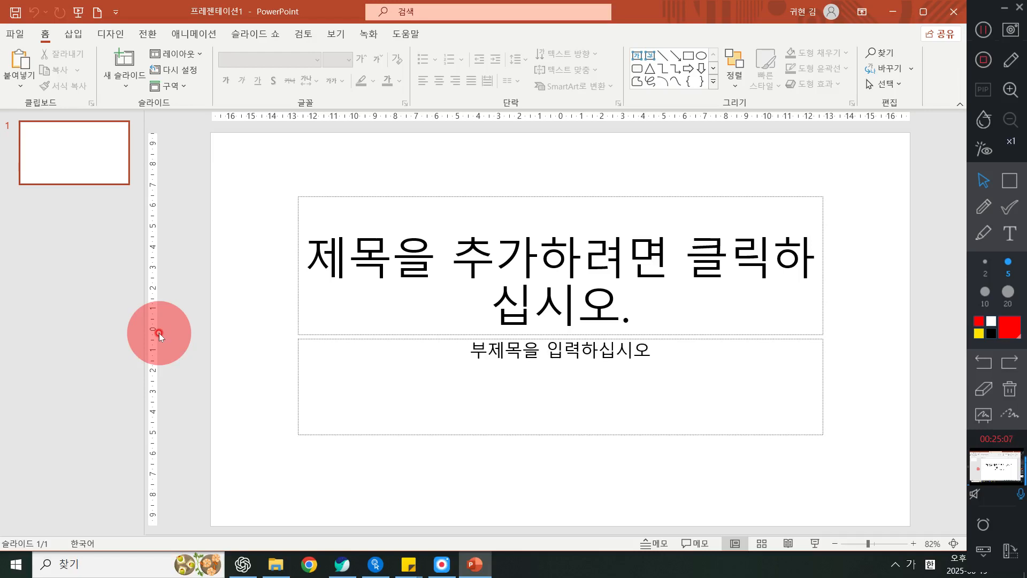
- Set the slide size to A4 paper (210x297mm) and scale the content with the Ensure Fit option (맞춤 확인)
{"action": "left_click", "coordinate": [336, 38]}
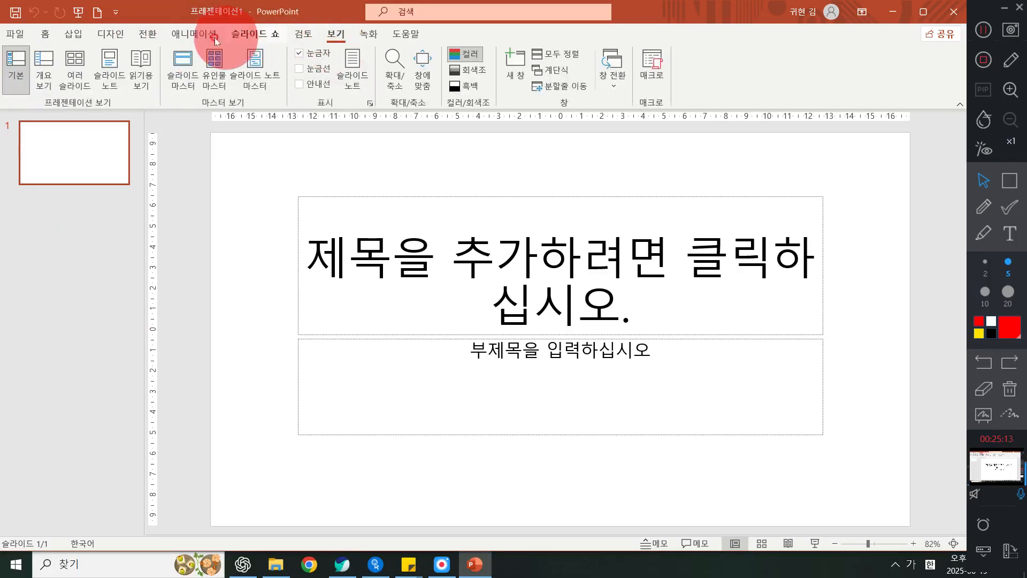
{"action": "left_click", "coordinate": [114, 35]}
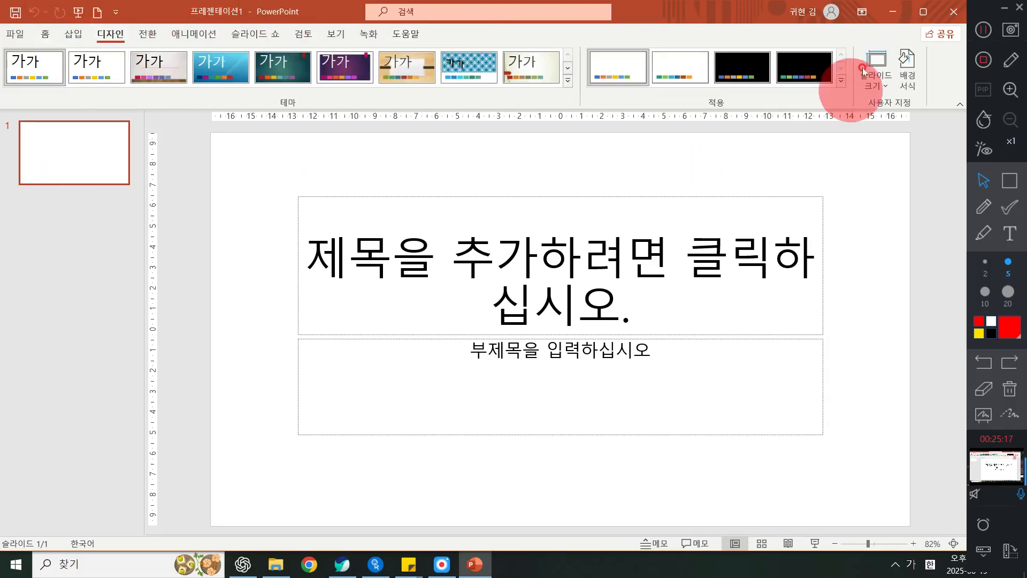
{"action": "left_click", "coordinate": [892, 80]}
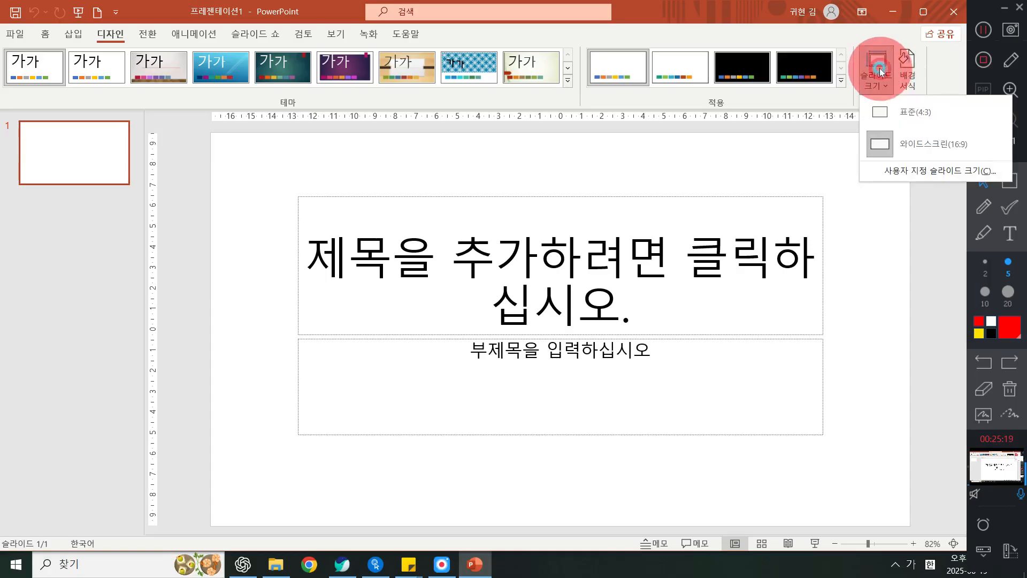
{"action": "left_click", "coordinate": [912, 169]}
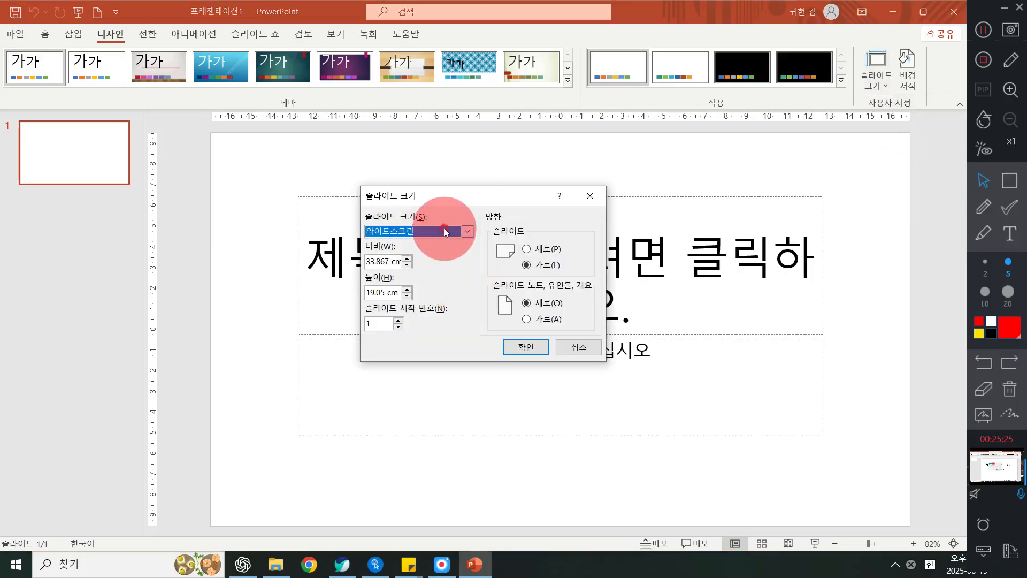
{"action": "left_click", "coordinate": [444, 232]}
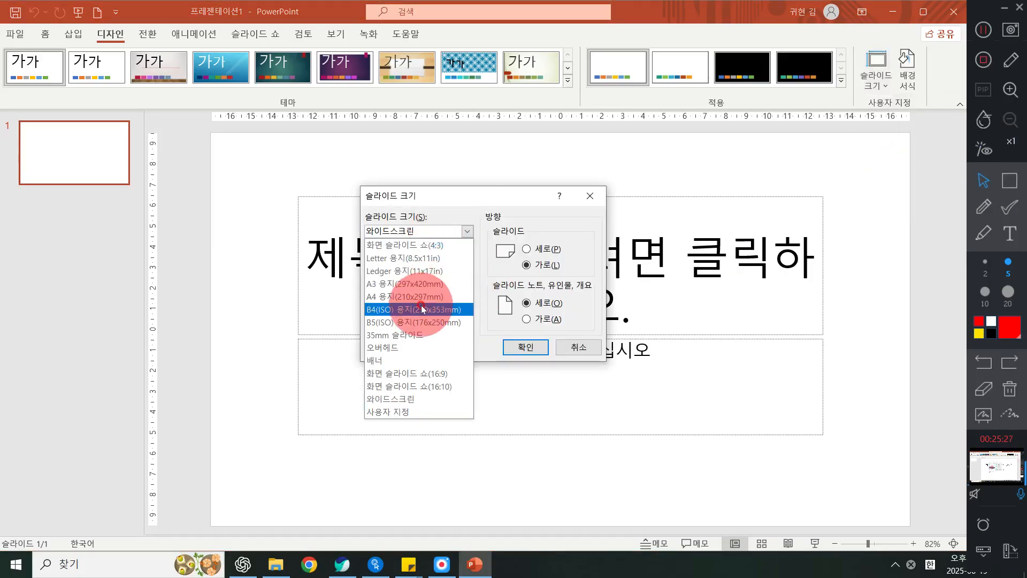
{"action": "left_click", "coordinate": [417, 298]}
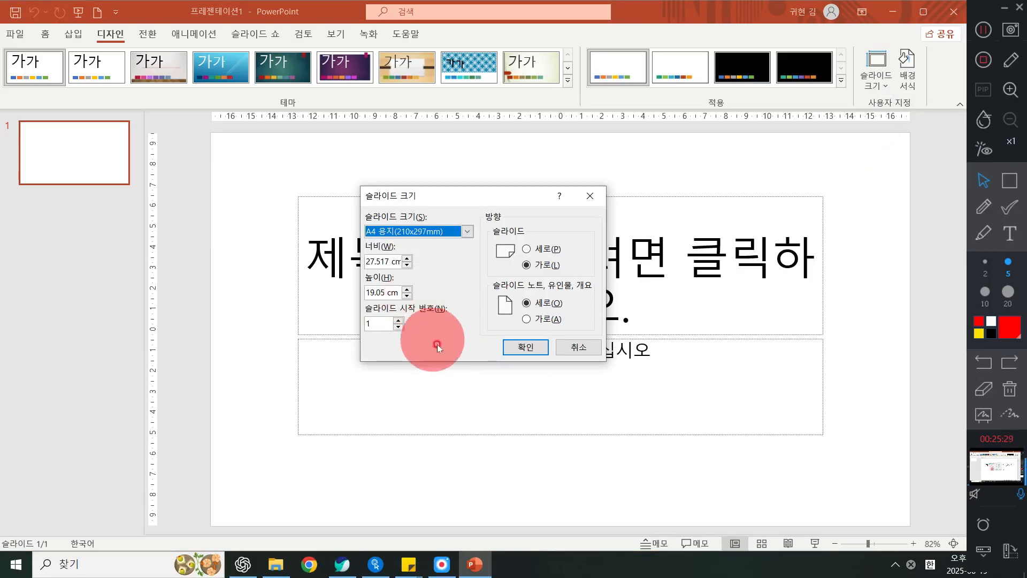
{"action": "left_click", "coordinate": [512, 350]}
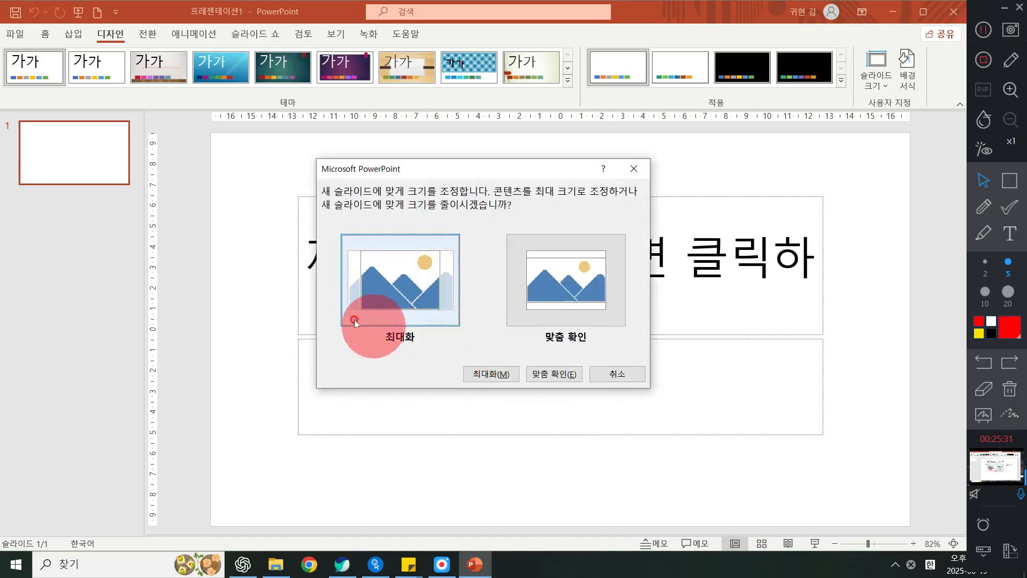
{"action": "left_click", "coordinate": [547, 290]}
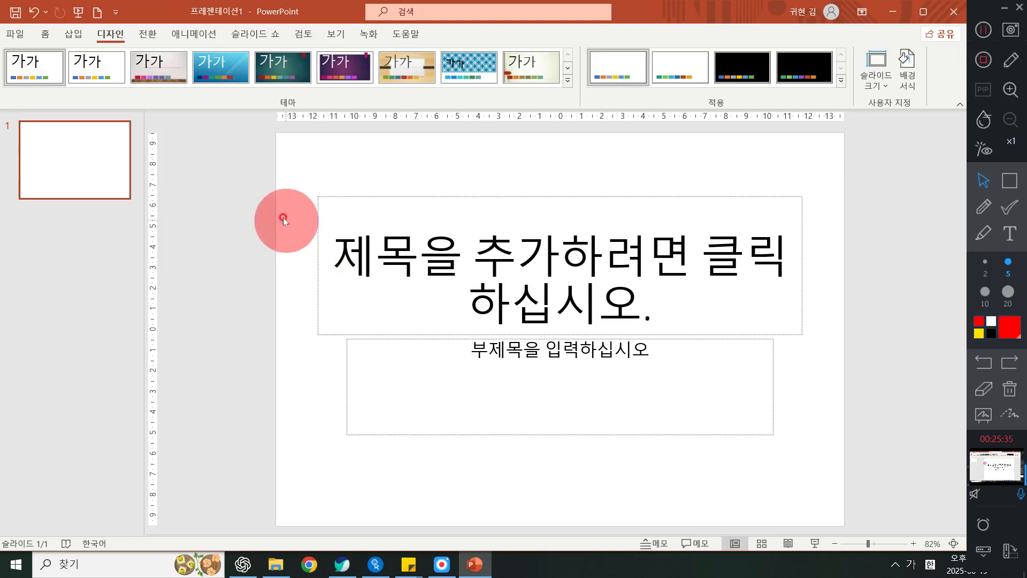
- Add five new slides after the title slide
{"action": "left_click", "coordinate": [118, 165]}
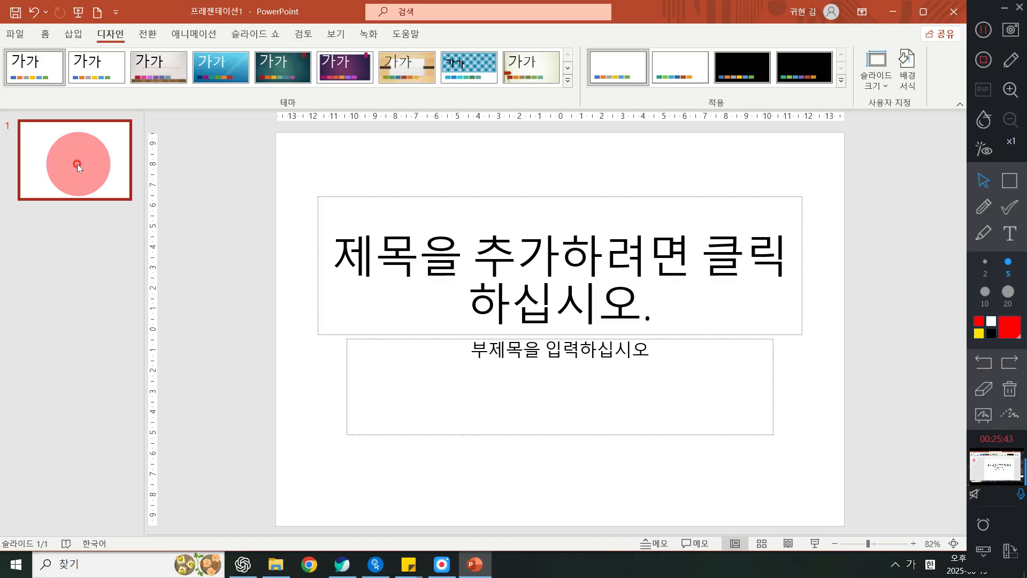
{"action": "key", "text": "ctrl+m"}
{"action": "key", "text": "ctrl+m"}
{"action": "key", "text": "ctrl+m"}
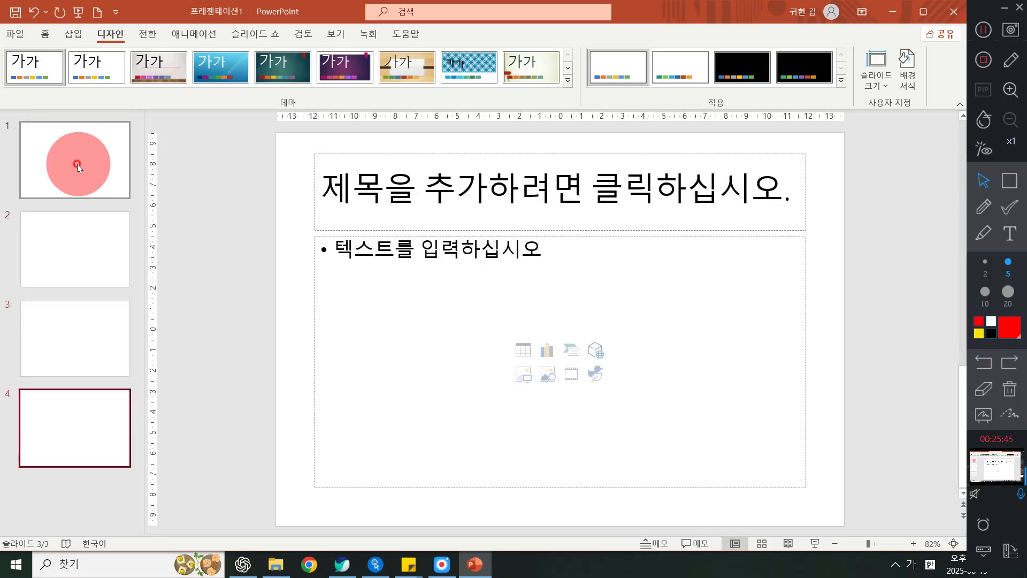
{"action": "key", "text": "ctrl+m"}
{"action": "key", "text": "ctrl+m"}
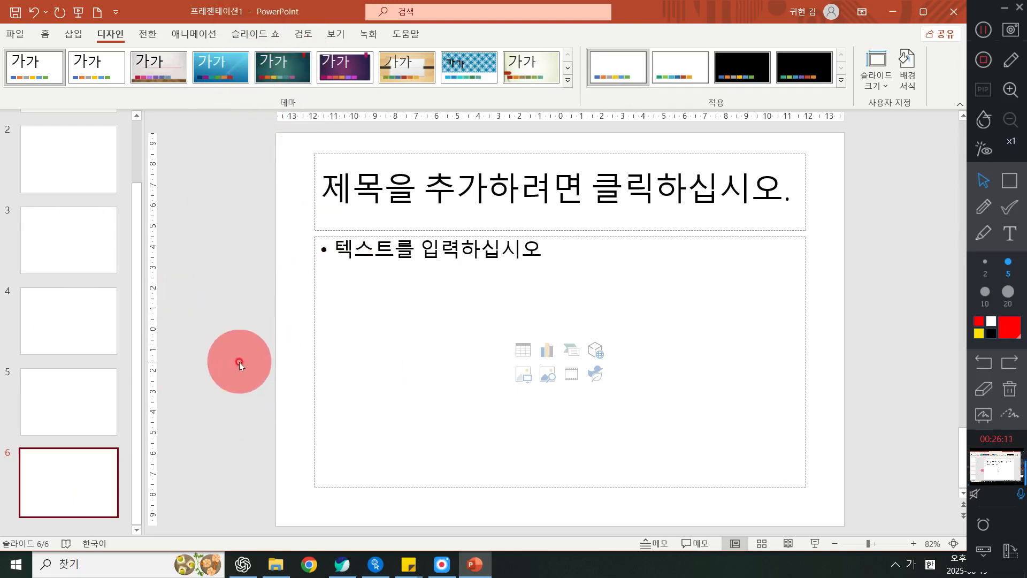
- Open the slide master view and select the title-and-content layout for editing
{"action": "left_click", "coordinate": [337, 34]}
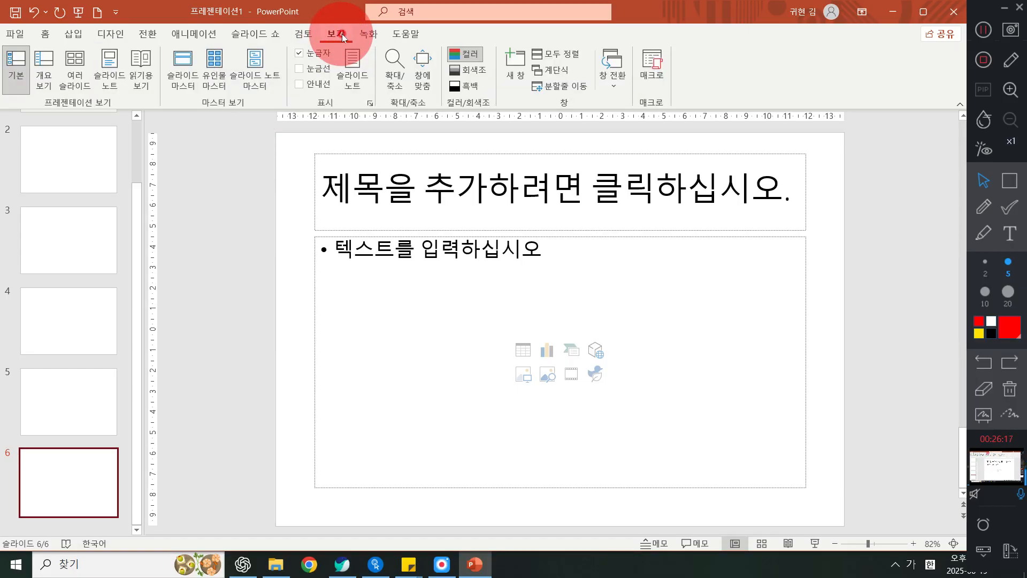
{"action": "left_click", "coordinate": [186, 64]}
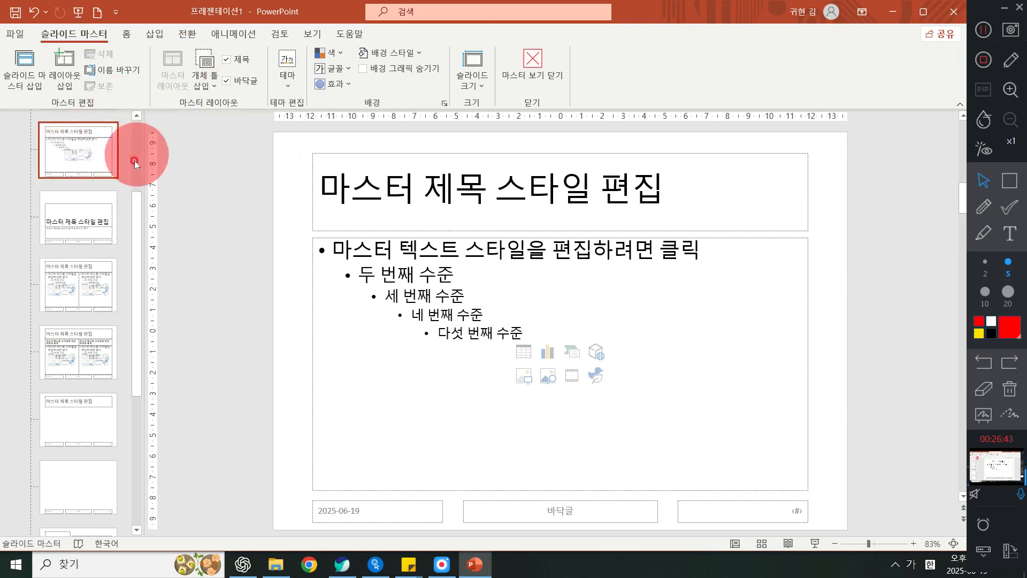
{"action": "left_click", "coordinate": [126, 34]}
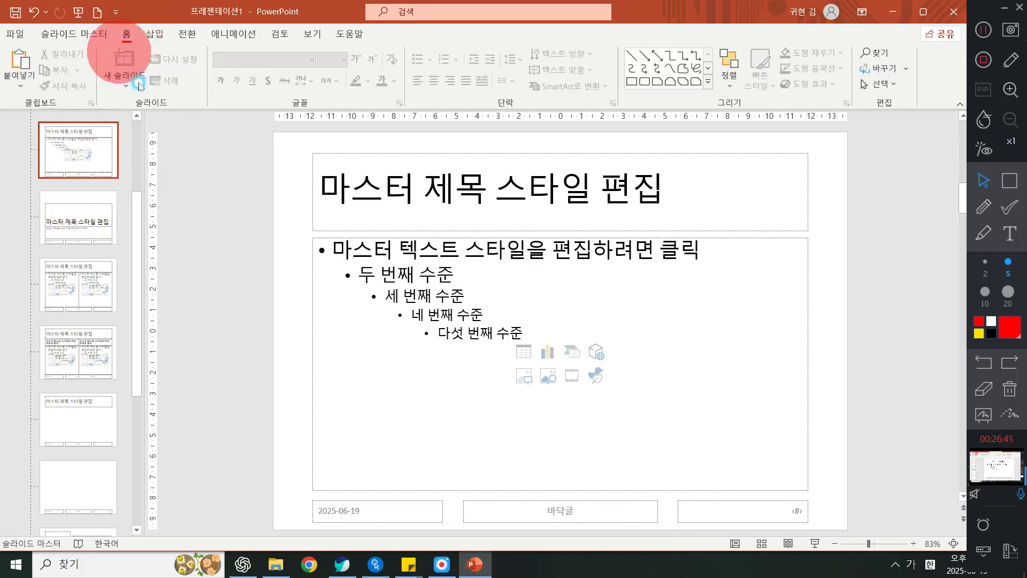
{"action": "left_click", "coordinate": [70, 141]}
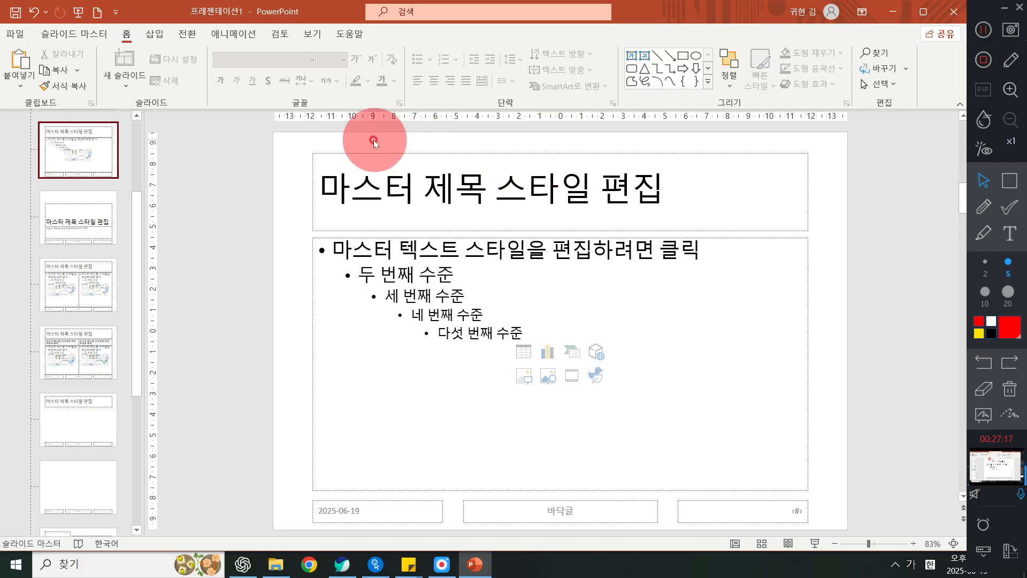
- Draw a rectangle band across the full slide width over the title area, about 27.52 cm wide and 1.44 cm high
{"action": "left_click", "coordinate": [154, 36]}
{"action": "left_click", "coordinate": [126, 34]}
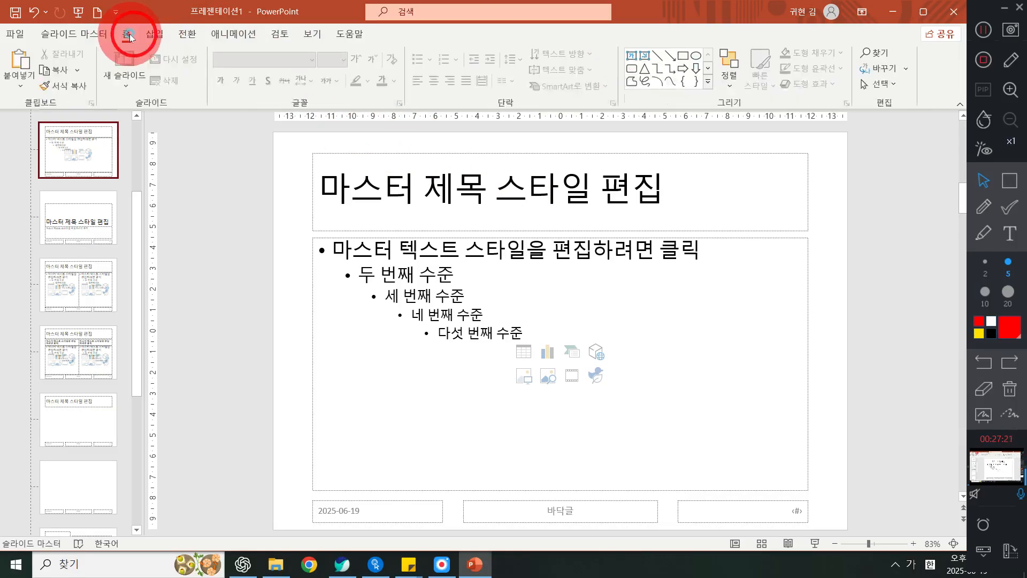
{"action": "left_click", "coordinate": [706, 81]}
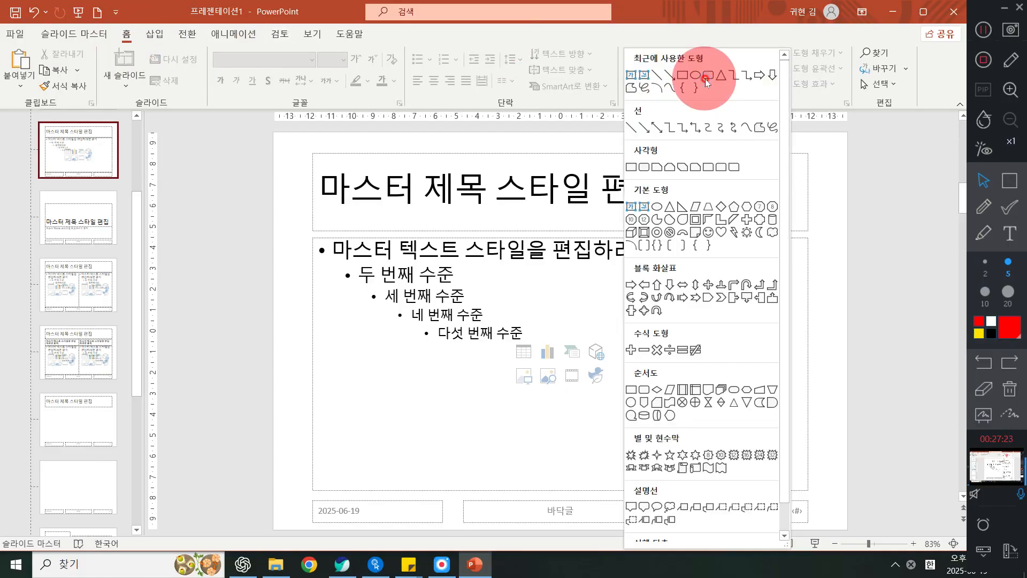
{"action": "left_click", "coordinate": [631, 168]}
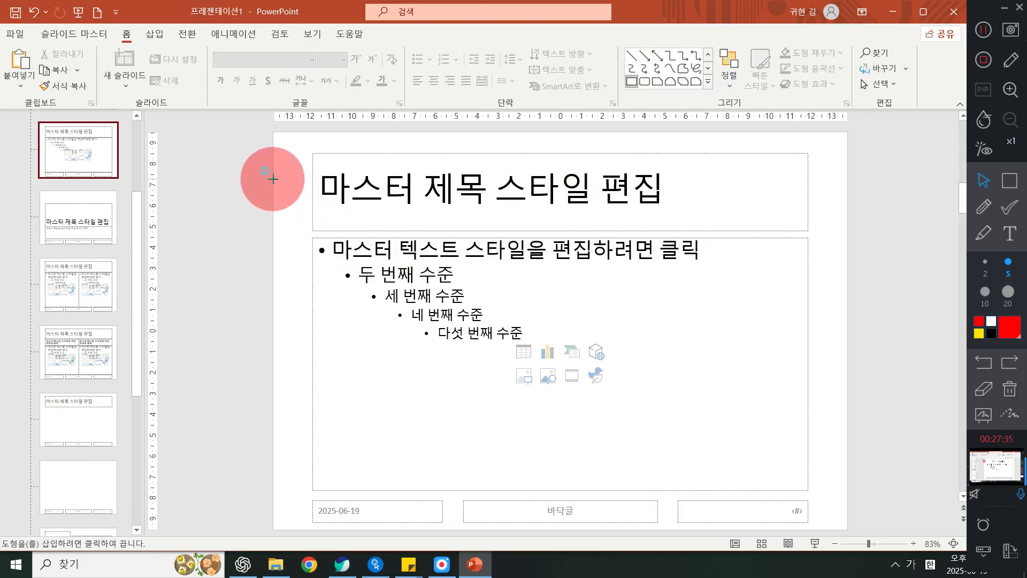
{"action": "left_click_drag", "start_coordinate": [272, 179], "coordinate": [847, 213]}
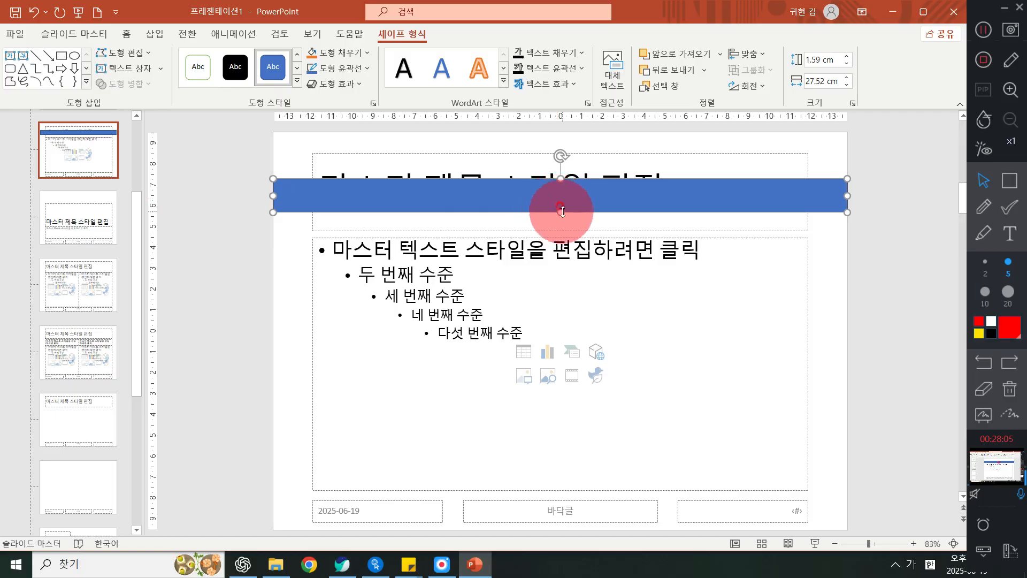
{"action": "left_click_drag", "start_coordinate": [561, 181], "coordinate": [561, 185]}
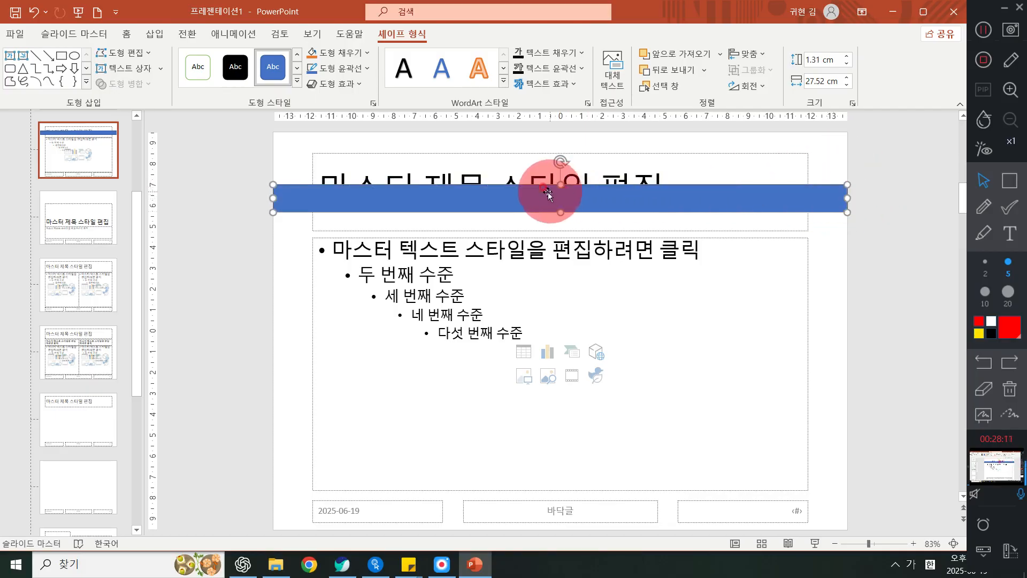
{"action": "left_click_drag", "start_coordinate": [561, 183], "coordinate": [560, 182]}
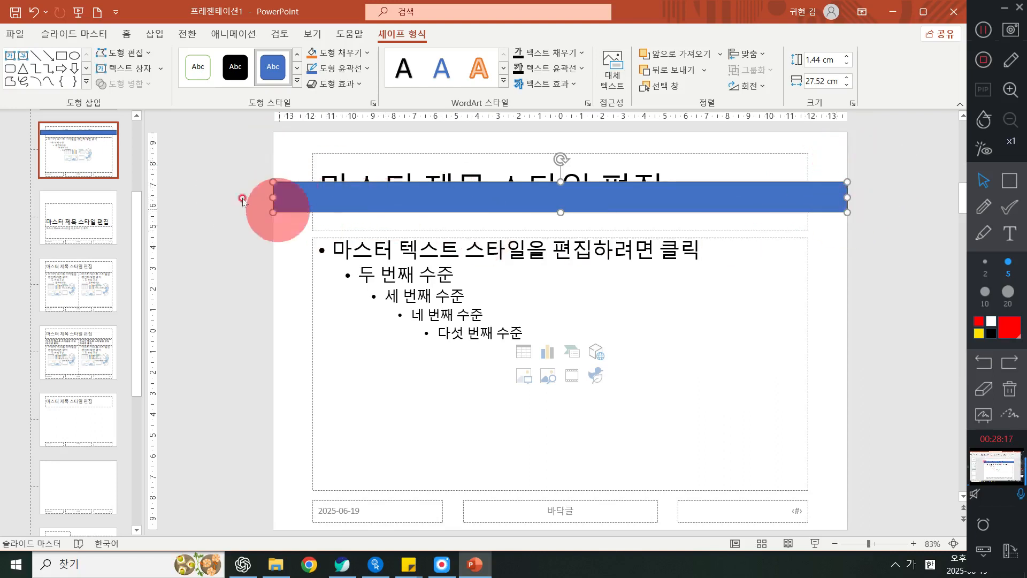
- Fill the rectangle band with the 80% lighter gold theme color and remove its outline
{"action": "left_click", "coordinate": [367, 53]}
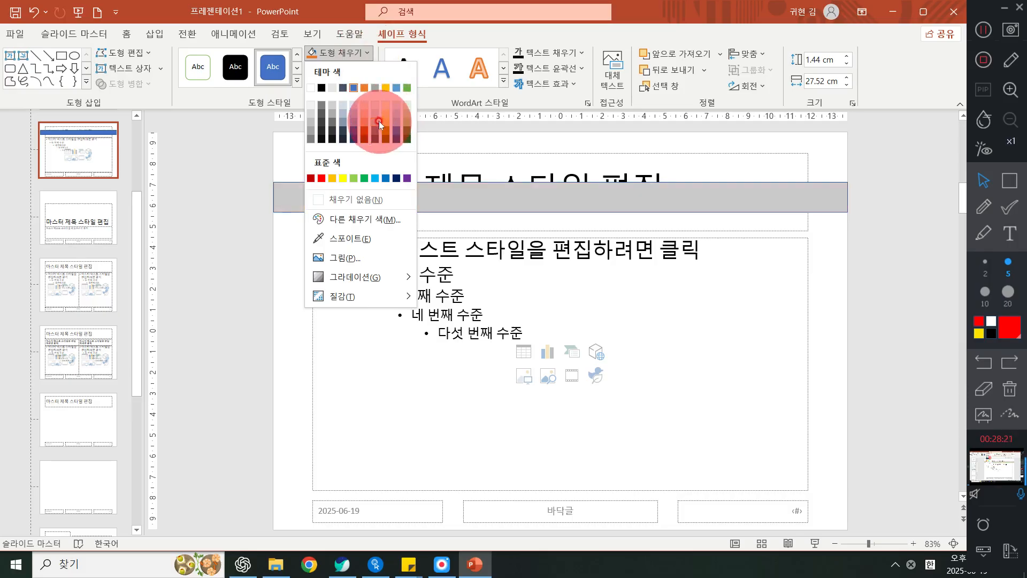
{"action": "left_click", "coordinate": [386, 105]}
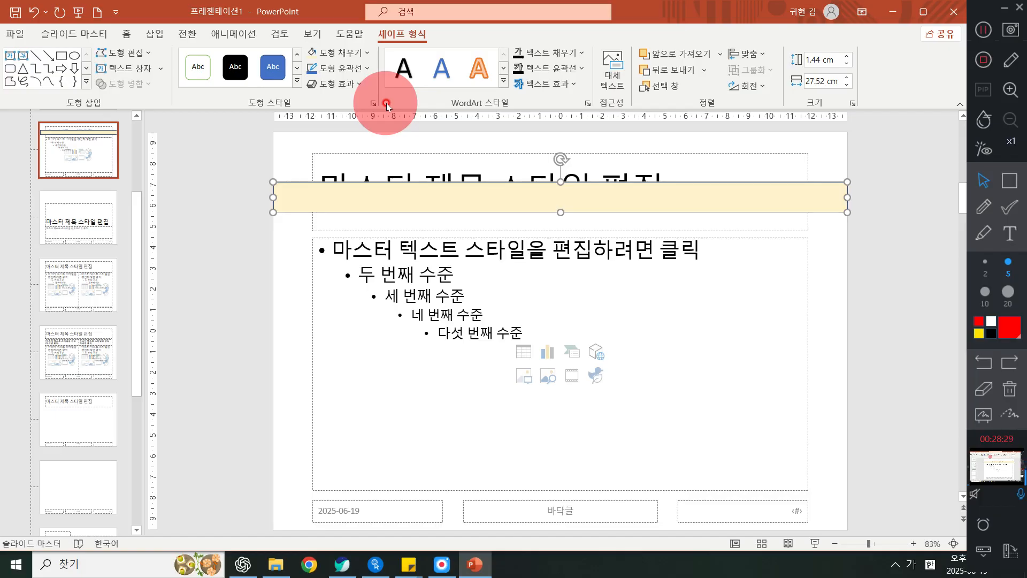
{"action": "left_click", "coordinate": [339, 67]}
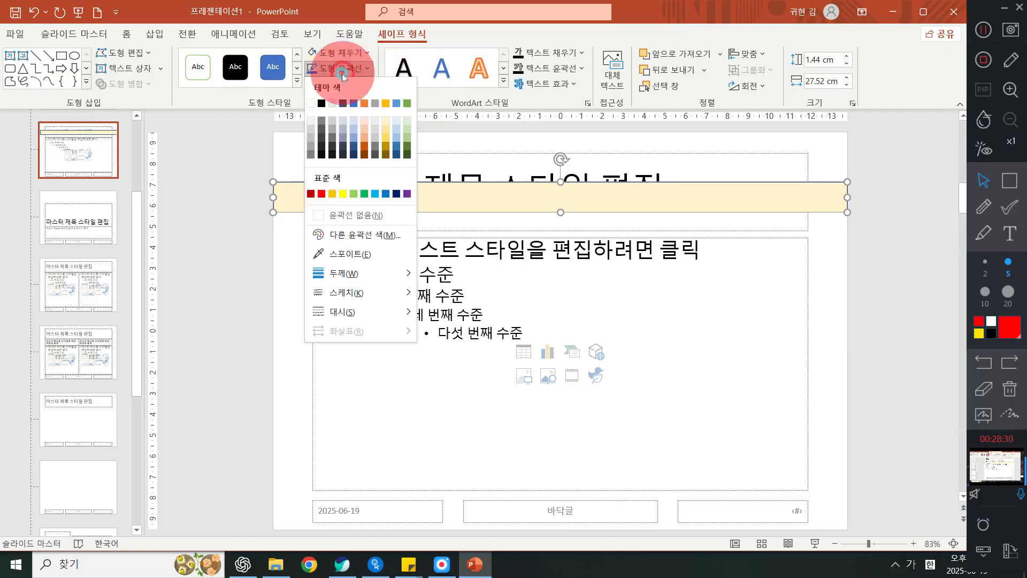
{"action": "left_click", "coordinate": [351, 216]}
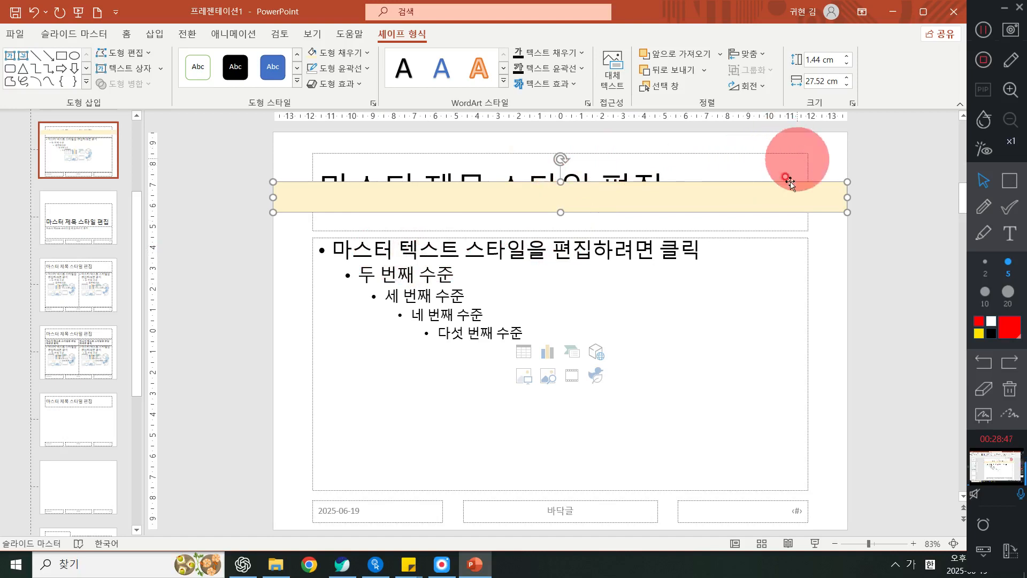
{"action": "left_click", "coordinate": [676, 148]}
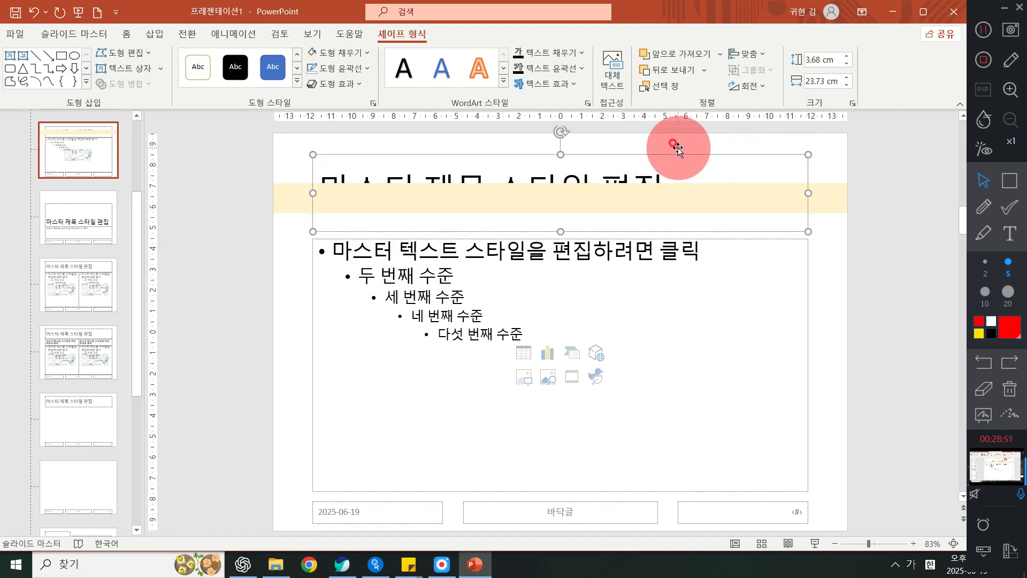
{"action": "left_click", "coordinate": [845, 156]}
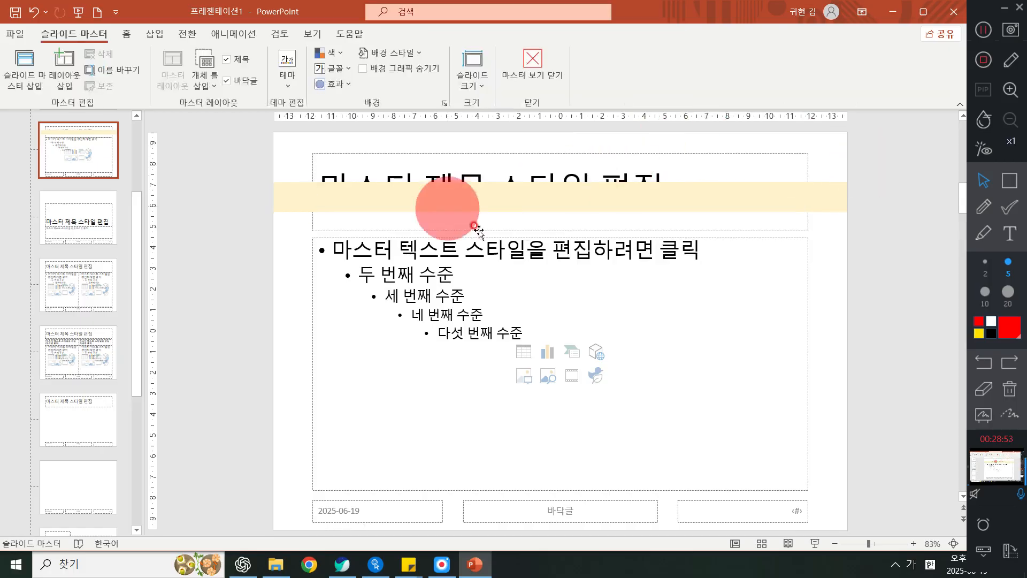
- Draw a hexagon from the slide's top edge to the band's lower edge, matching the title placeholder's width, about 23.73 by 3.82 cm
{"action": "left_click", "coordinate": [128, 33]}
{"action": "left_click", "coordinate": [732, 87]}
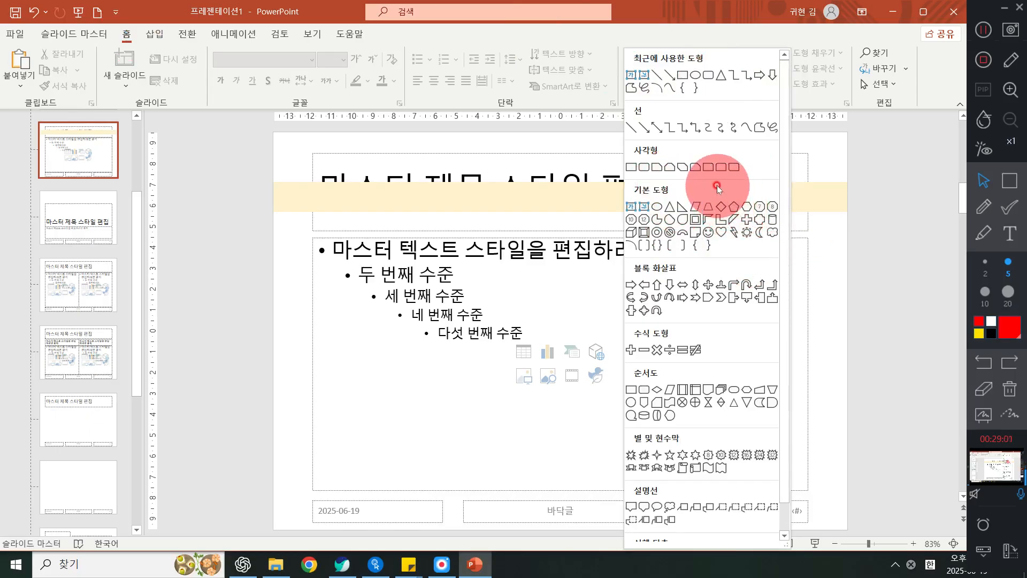
{"action": "left_click", "coordinate": [746, 207]}
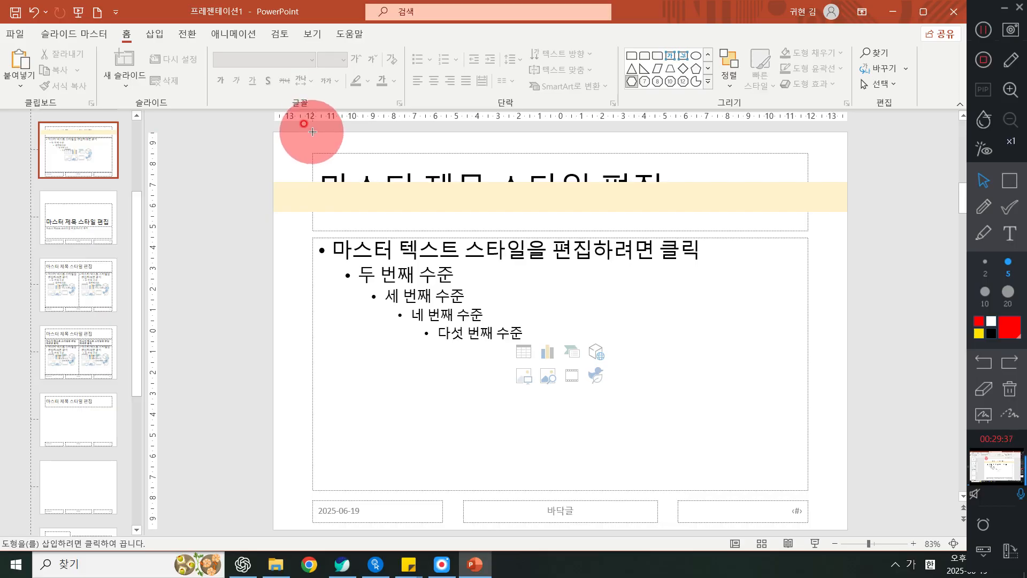
{"action": "left_click_drag", "start_coordinate": [312, 131], "coordinate": [721, 201]}
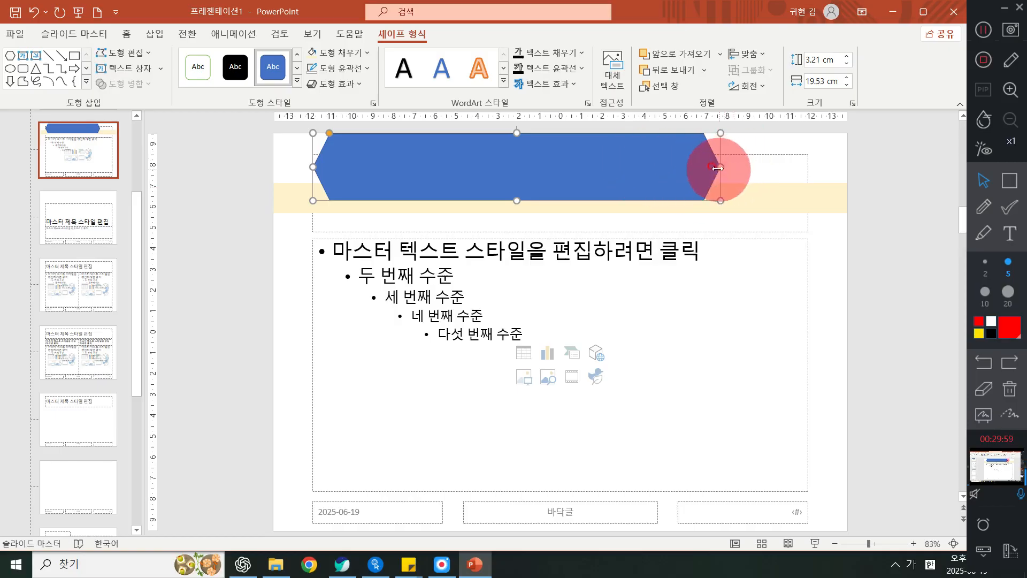
{"action": "left_click_drag", "start_coordinate": [717, 168], "coordinate": [805, 167]}
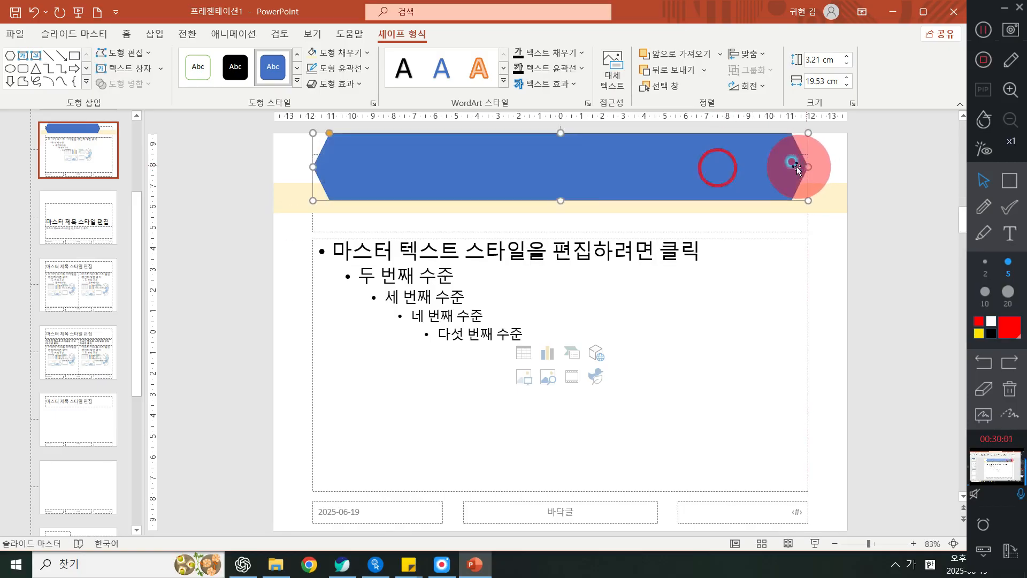
{"action": "left_click_drag", "start_coordinate": [311, 169], "coordinate": [313, 167]}
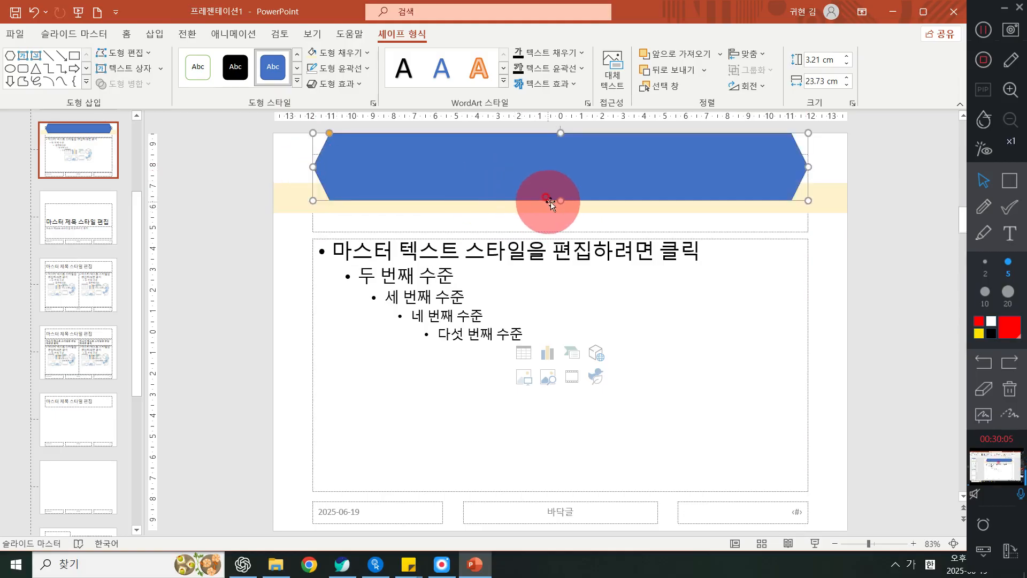
{"action": "left_click_drag", "start_coordinate": [551, 203], "coordinate": [560, 214]}
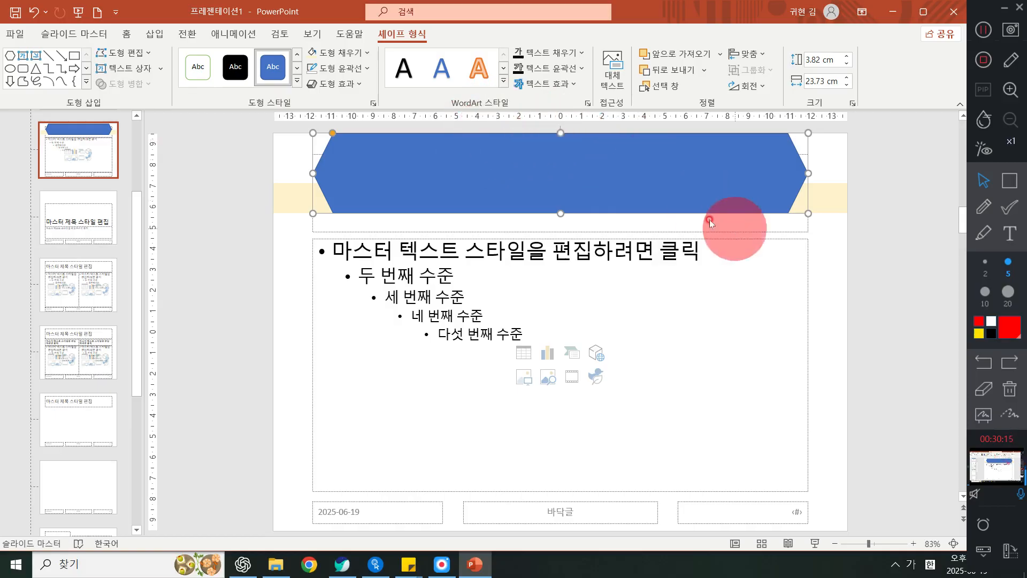
- Remove the hexagon's outline and fill it with the 25% darker gold theme color
{"action": "left_click", "coordinate": [295, 202]}
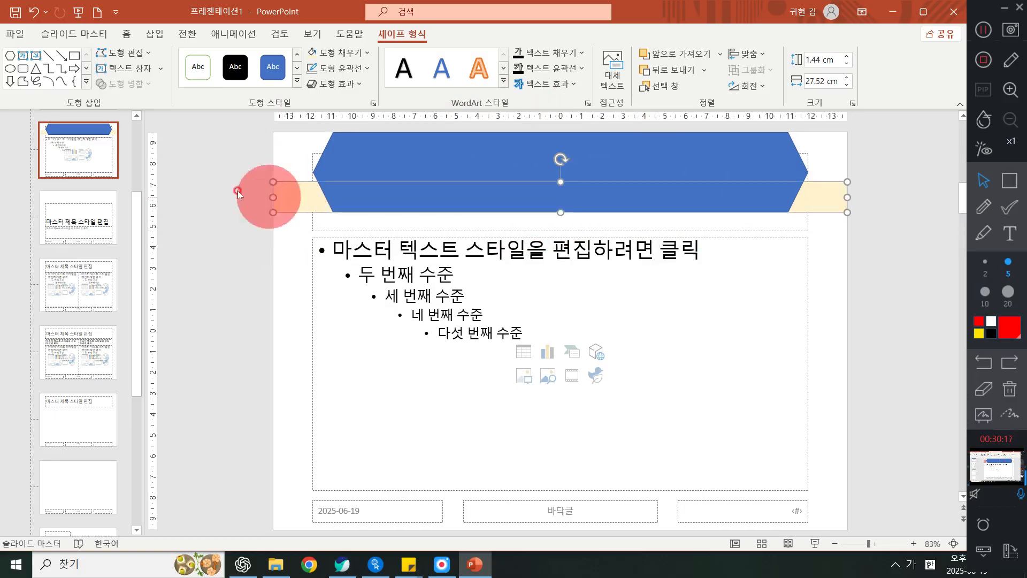
{"action": "left_click", "coordinate": [329, 153]}
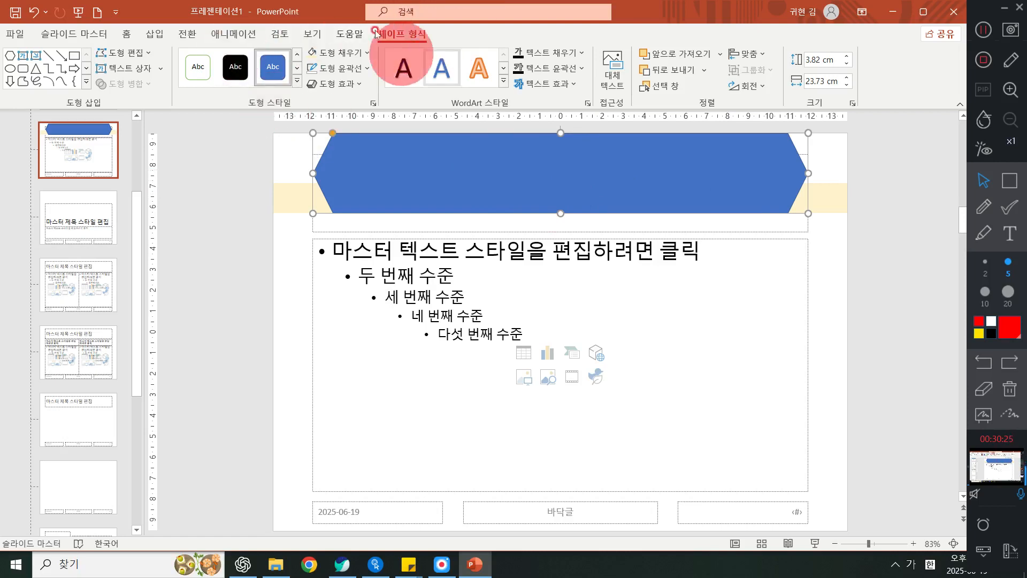
{"action": "left_click", "coordinate": [335, 53]}
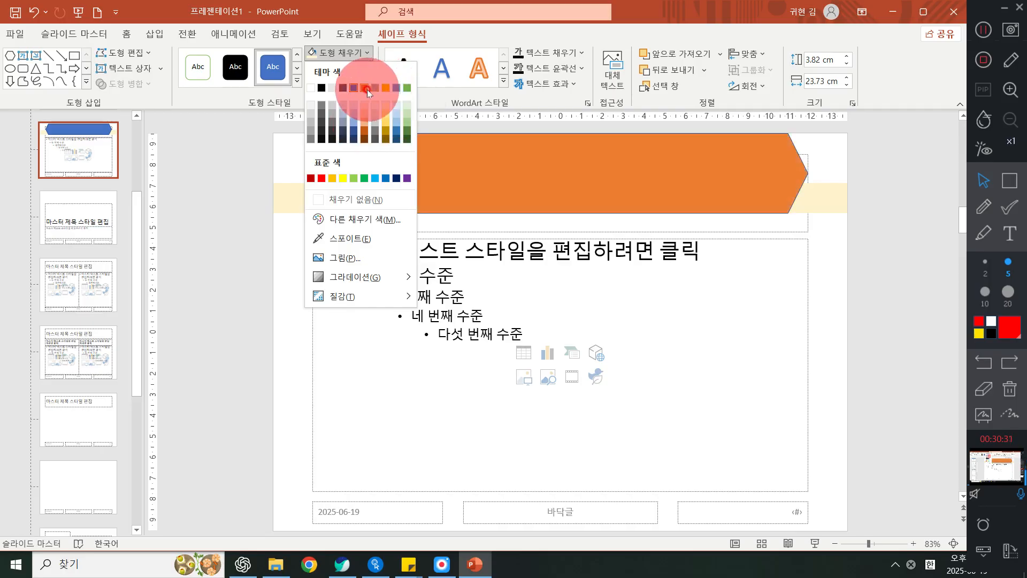
{"action": "left_click", "coordinate": [367, 138]}
{"action": "left_click", "coordinate": [338, 68]}
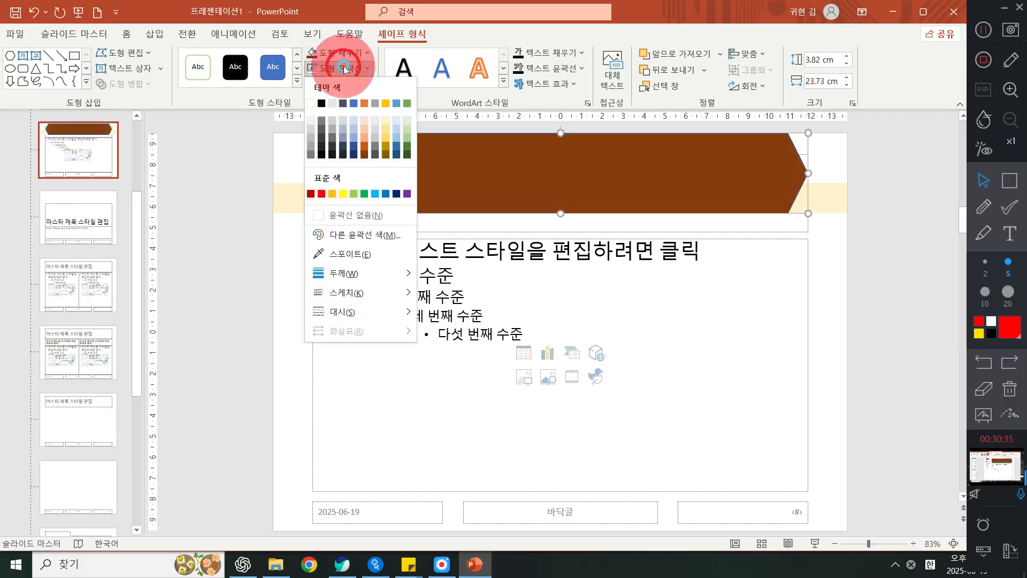
{"action": "left_click", "coordinate": [363, 214]}
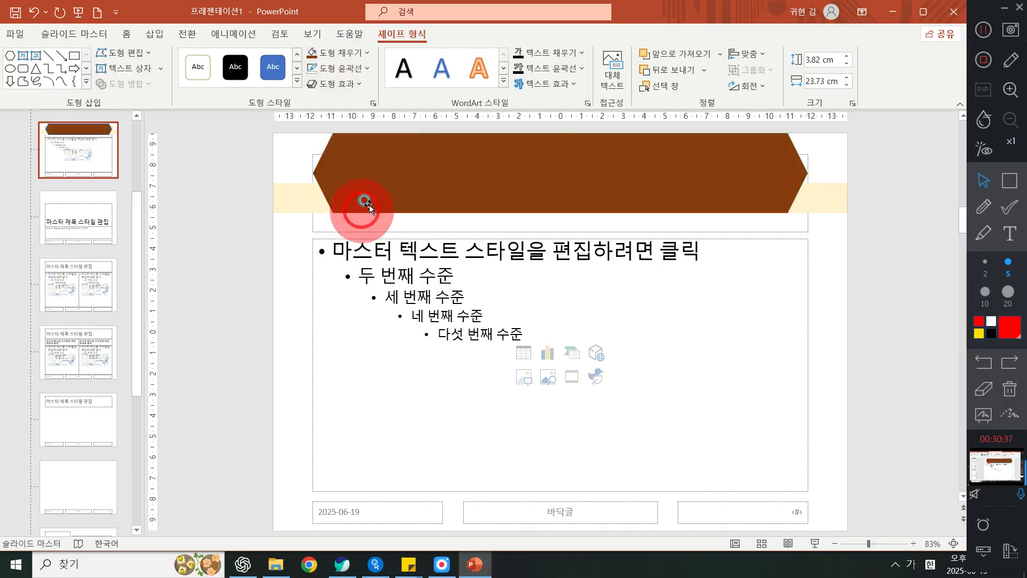
{"action": "left_click", "coordinate": [346, 54]}
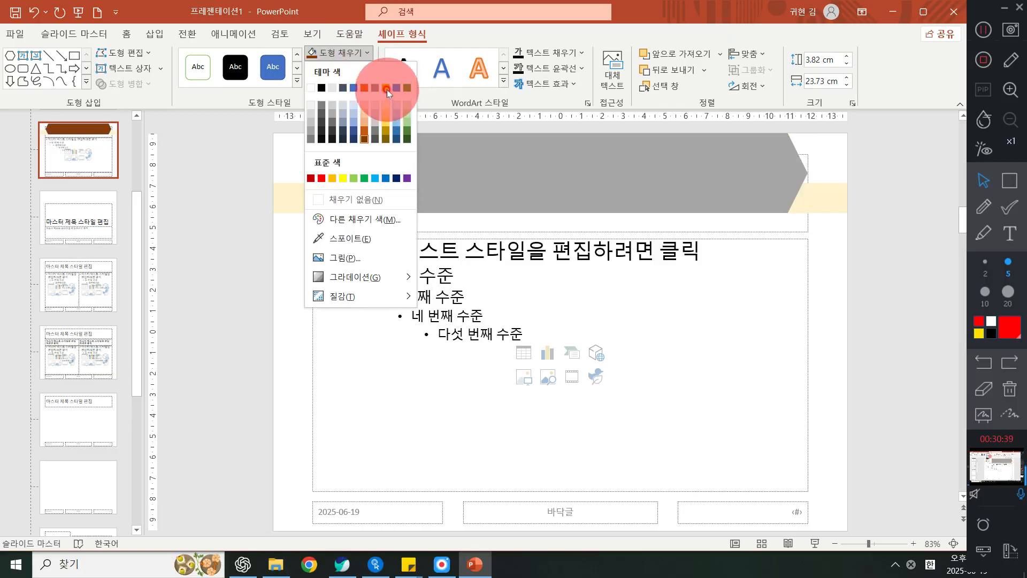
{"action": "left_click", "coordinate": [386, 129]}
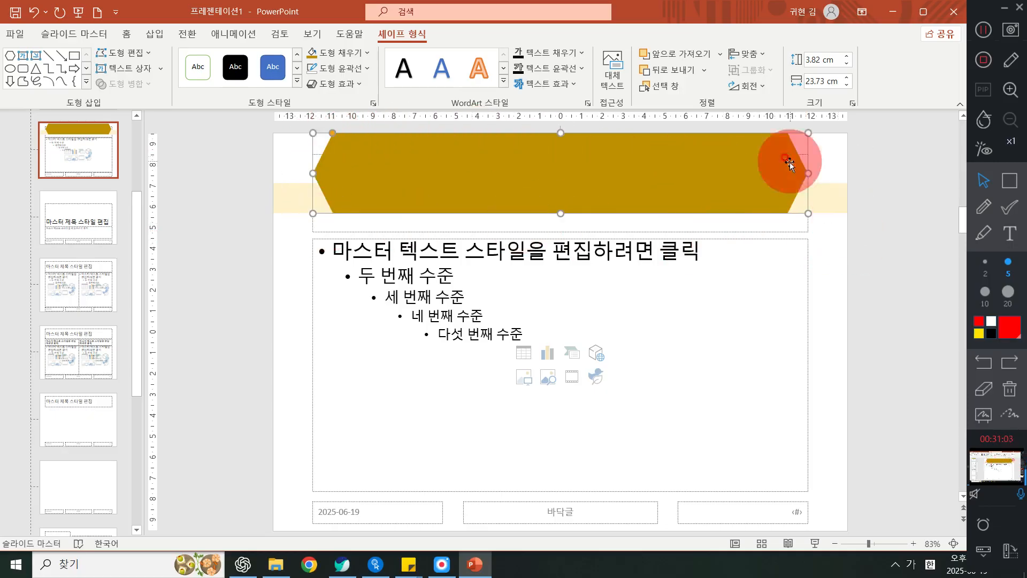
- Bring the title placeholder to the front and fit it to the hexagon's top and bottom edges, 3.82 cm high
{"action": "left_click", "coordinate": [806, 231]}
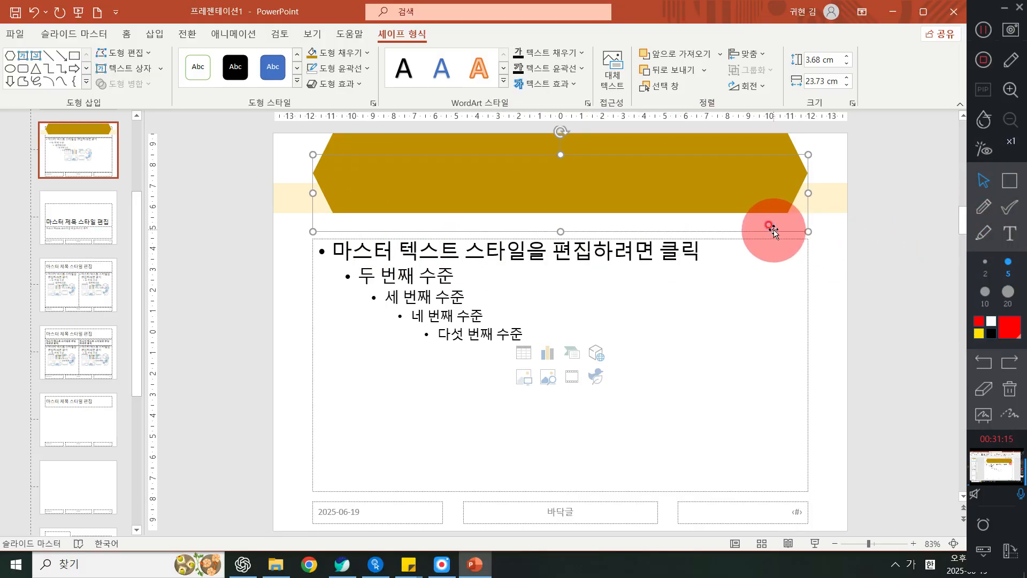
{"action": "left_click", "coordinate": [720, 54]}
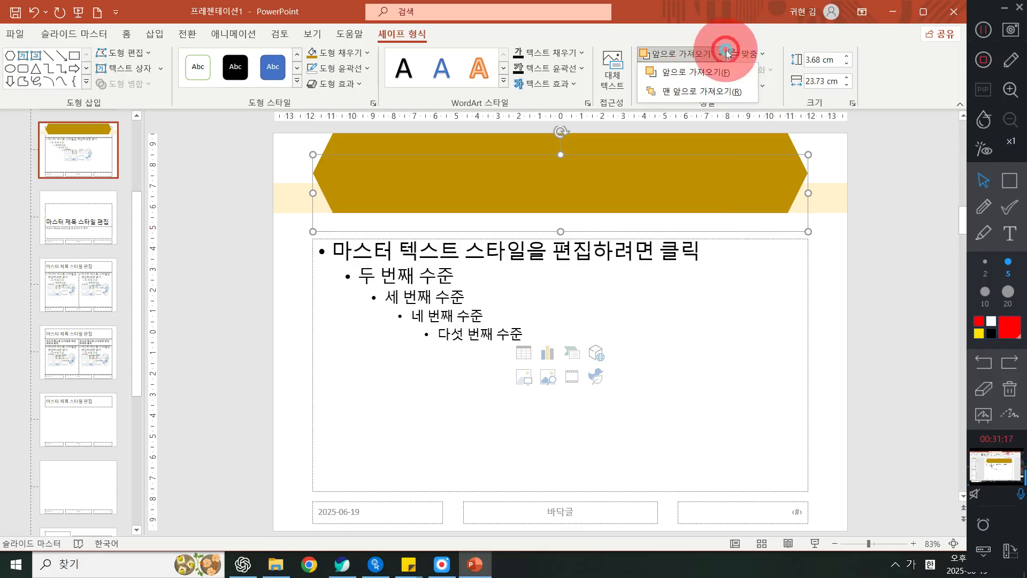
{"action": "left_click", "coordinate": [728, 92]}
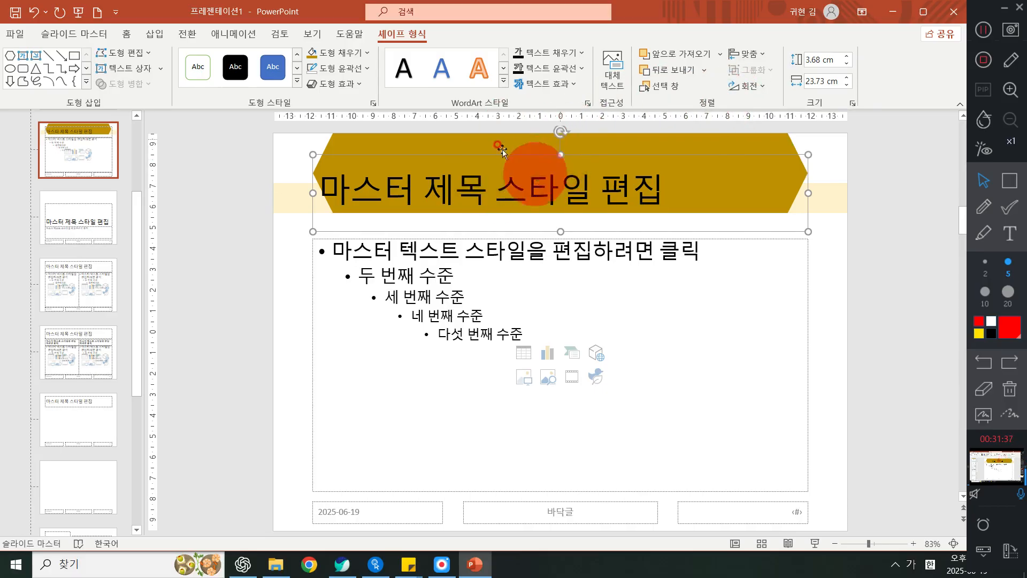
{"action": "left_click_drag", "start_coordinate": [560, 155], "coordinate": [560, 133]}
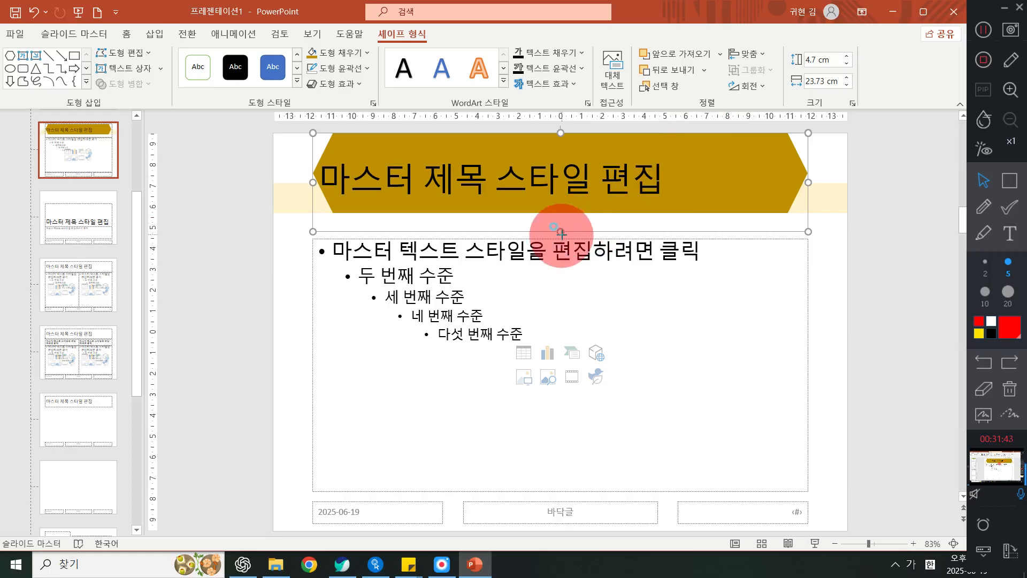
{"action": "left_click_drag", "start_coordinate": [560, 231], "coordinate": [560, 213]}
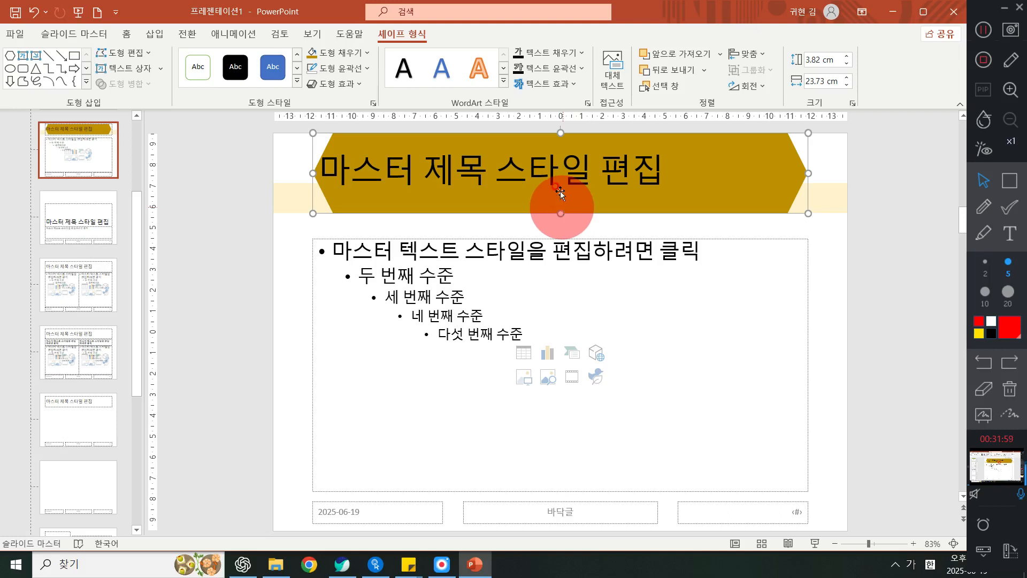
- Set the font of all the master title text in the hexagon's title placeholder to 돋움
{"action": "triple_click", "coordinate": [435, 176]}
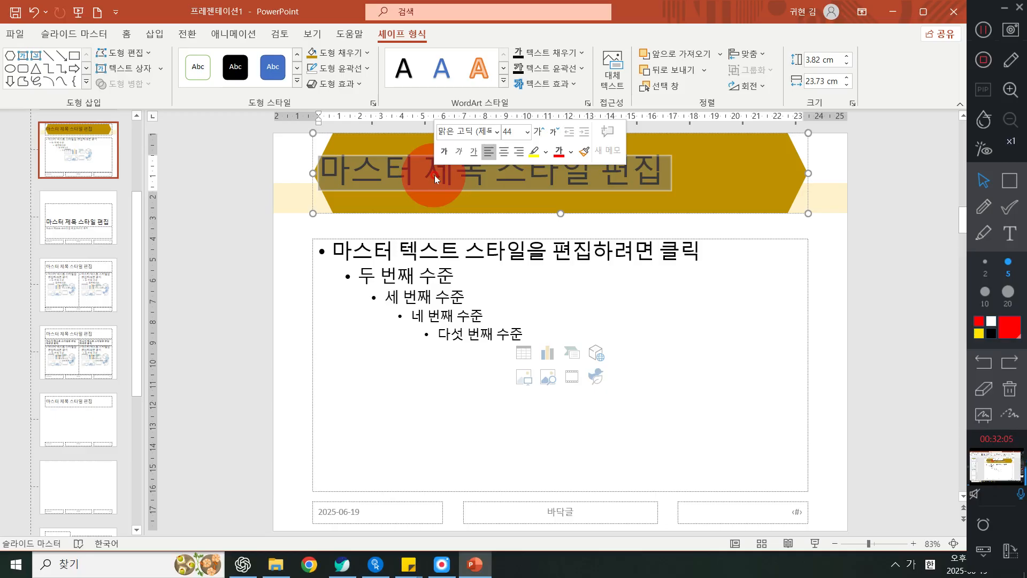
{"action": "left_click", "coordinate": [471, 178]}
{"action": "triple_click", "coordinate": [471, 180]}
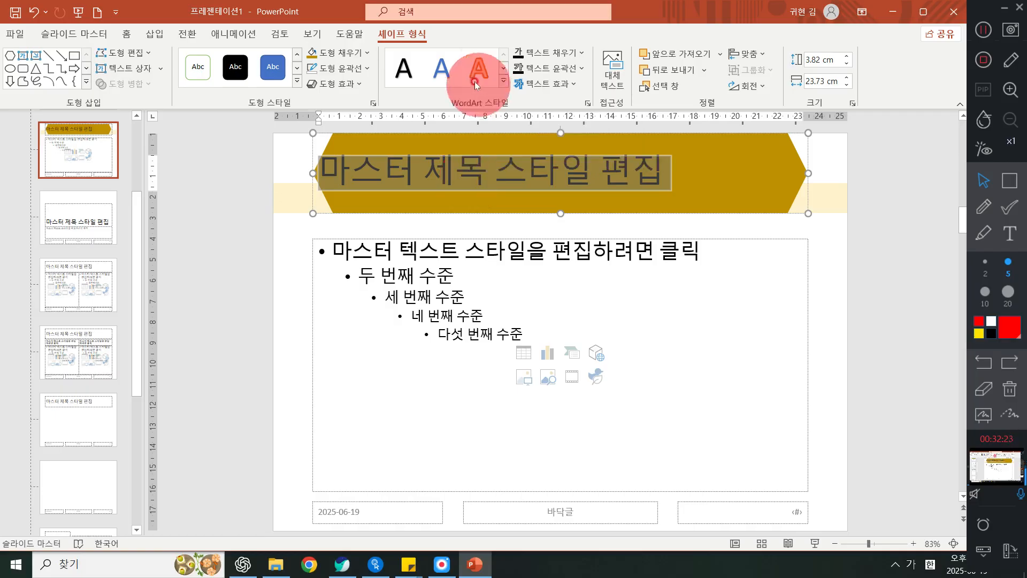
{"action": "left_click", "coordinate": [127, 34]}
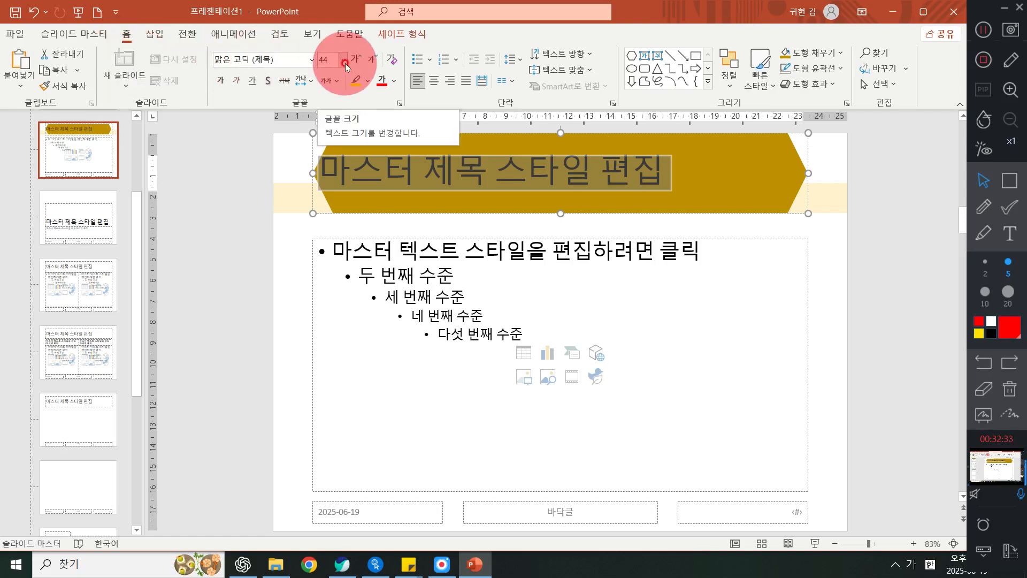
{"action": "left_click", "coordinate": [313, 60]}
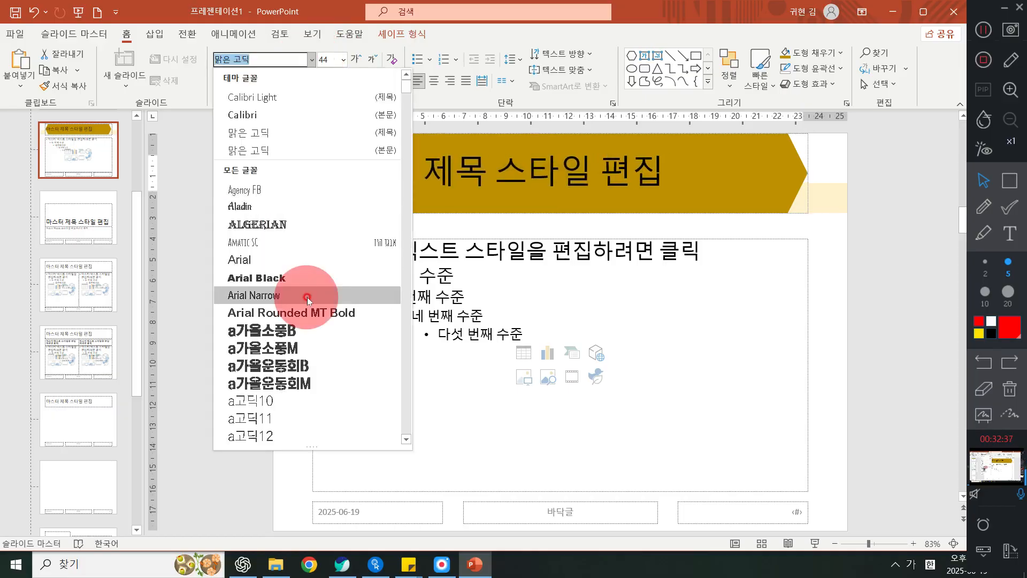
{"action": "scroll", "coordinate": [310, 361], "scroll_direction": "down", "scroll_amount": 10}
{"action": "scroll", "coordinate": [315, 368], "scroll_direction": "down", "scroll_amount": 20}
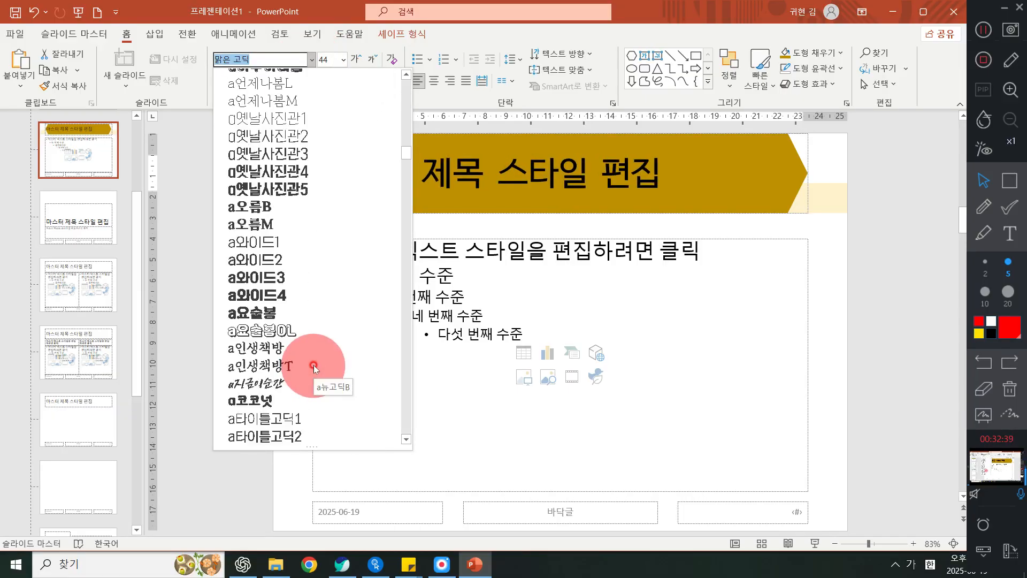
{"action": "scroll", "coordinate": [313, 365], "scroll_direction": "up", "scroll_amount": 5}
{"action": "scroll", "coordinate": [314, 365], "scroll_direction": "down", "scroll_amount": 20}
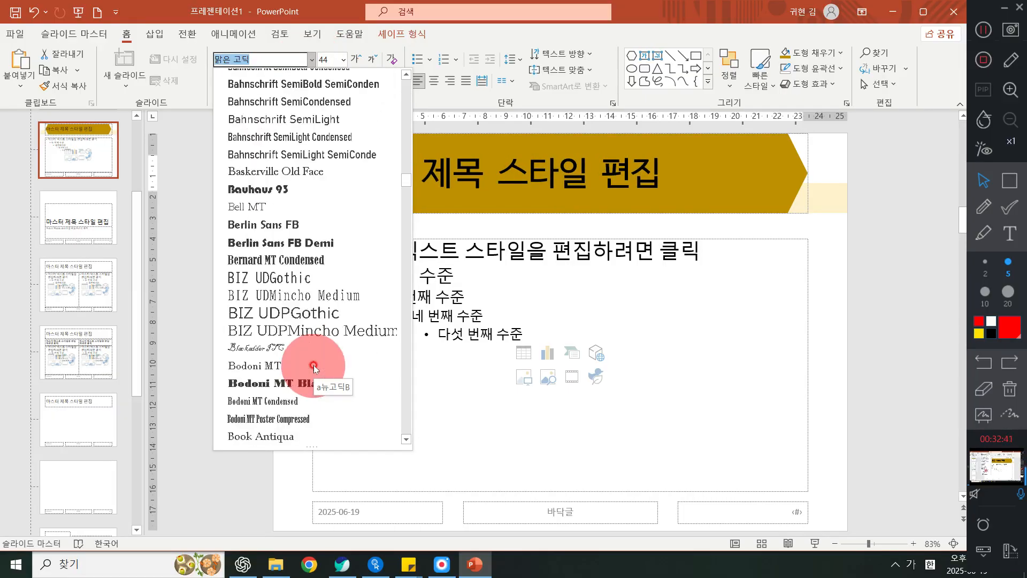
{"action": "scroll", "coordinate": [314, 368], "scroll_direction": "down", "scroll_amount": 20}
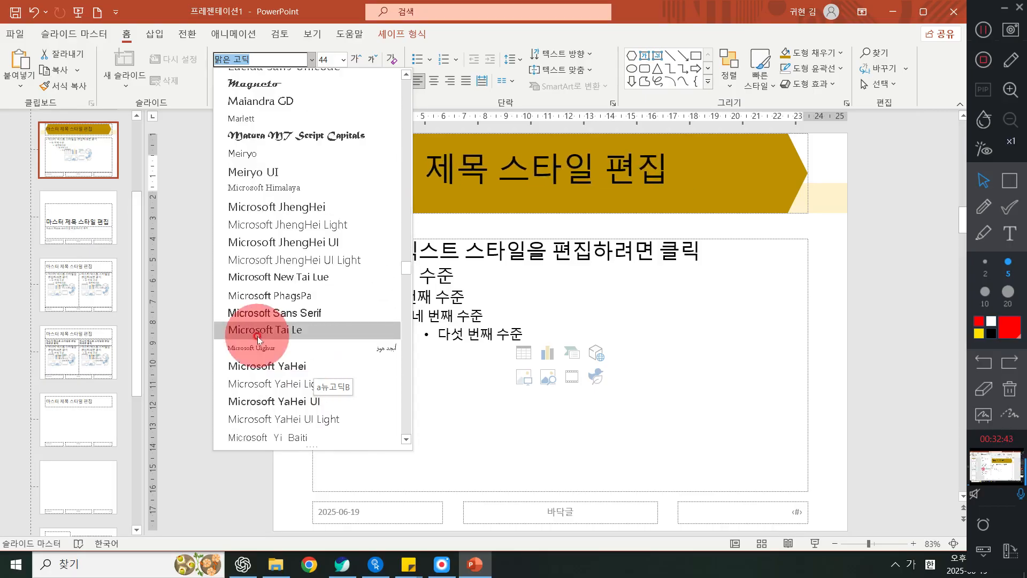
{"action": "scroll", "coordinate": [303, 319], "scroll_direction": "down", "scroll_amount": 20}
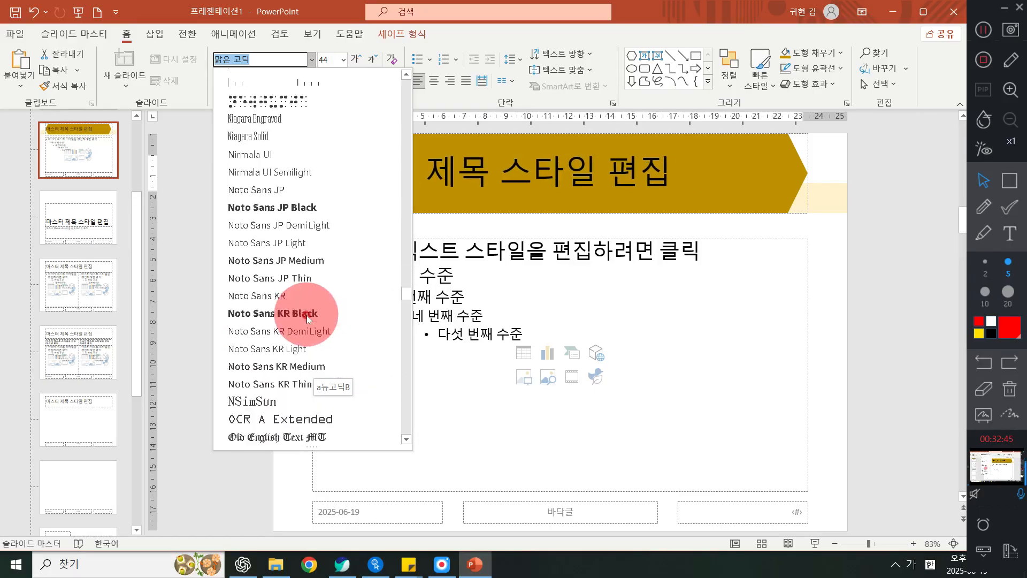
{"action": "scroll", "coordinate": [291, 305], "scroll_direction": "up", "scroll_amount": 5}
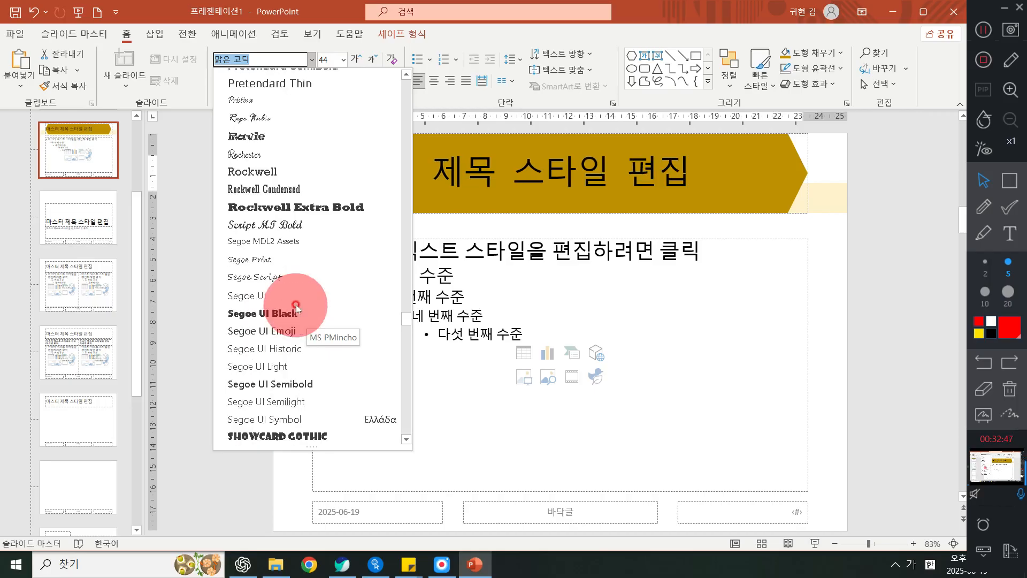
{"action": "scroll", "coordinate": [296, 306], "scroll_direction": "up", "scroll_amount": 20}
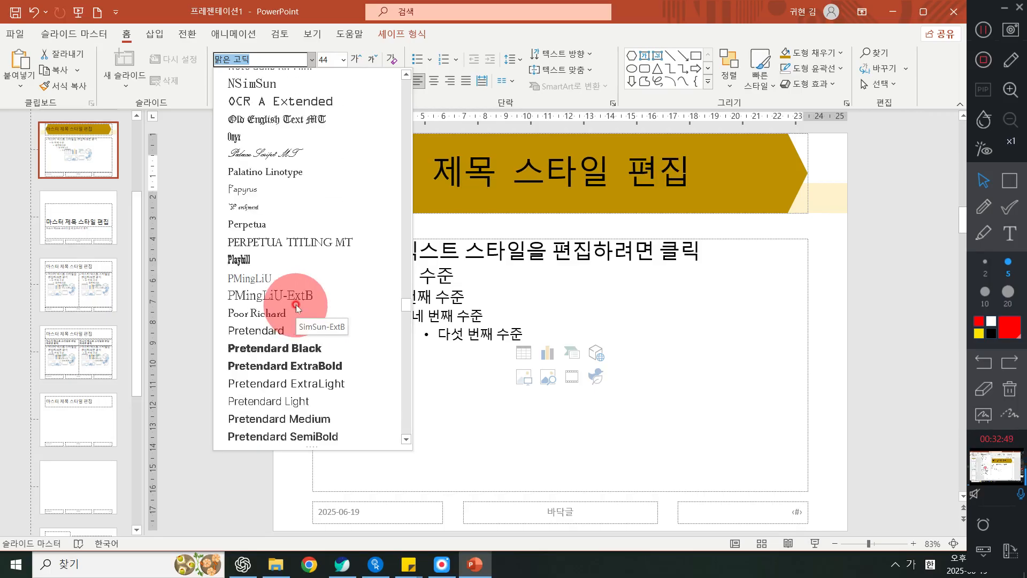
{"action": "scroll", "coordinate": [296, 307], "scroll_direction": "up", "scroll_amount": 15}
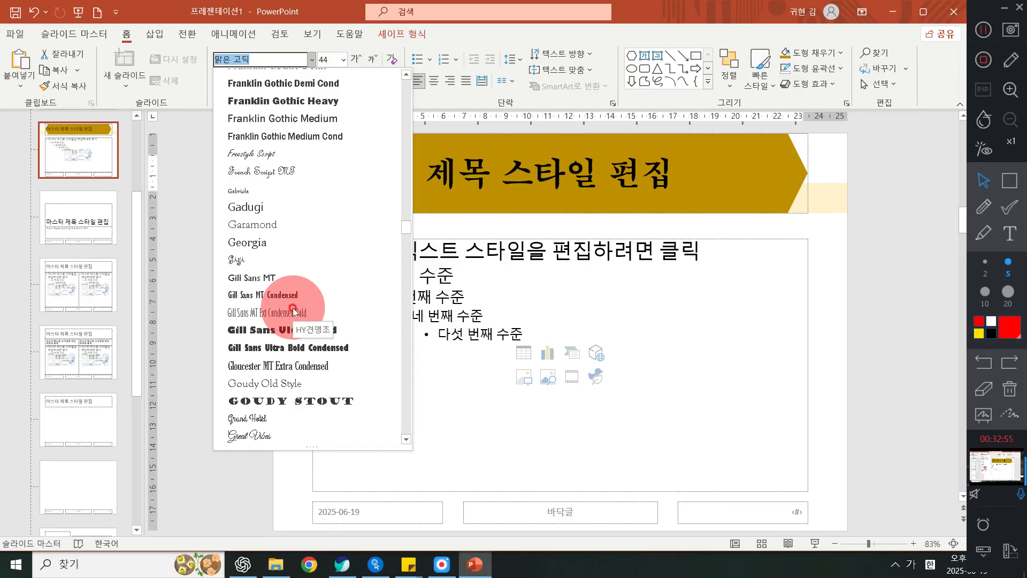
{"action": "scroll", "coordinate": [293, 309], "scroll_direction": "up", "scroll_amount": 20}
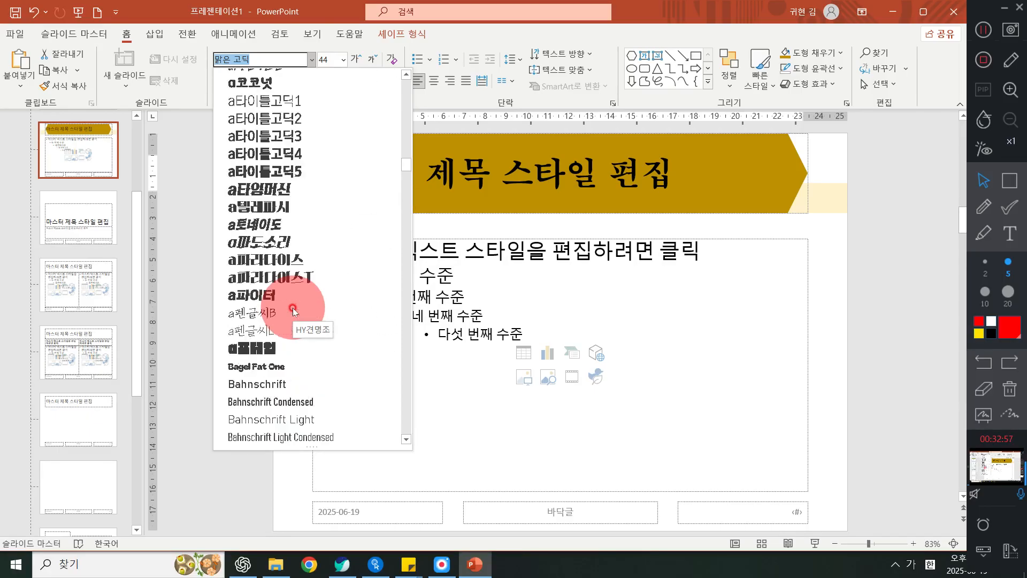
{"action": "scroll", "coordinate": [294, 309], "scroll_direction": "up", "scroll_amount": 15}
{"action": "scroll", "coordinate": [291, 306], "scroll_direction": "down", "scroll_amount": 12}
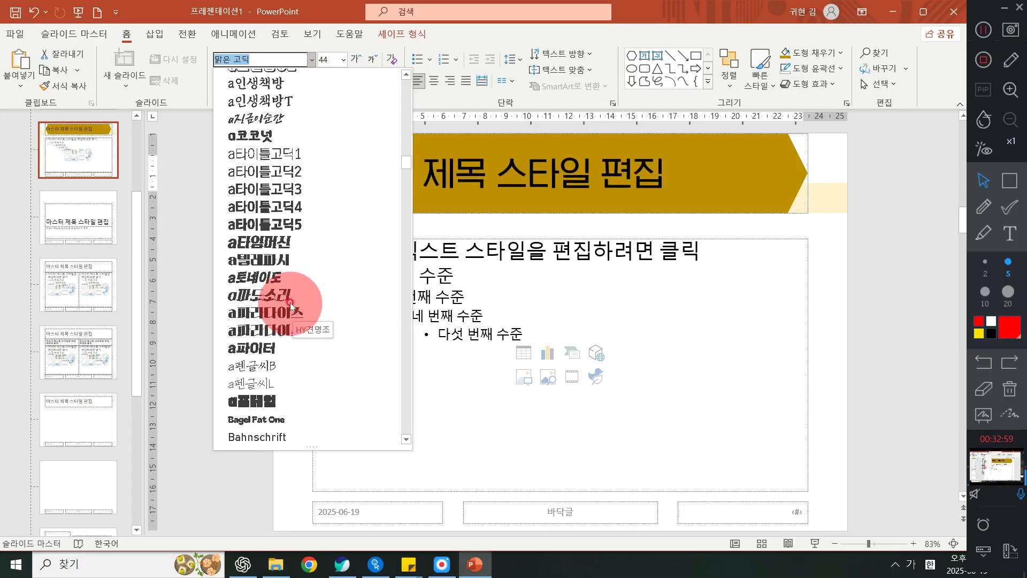
{"action": "scroll", "coordinate": [291, 306], "scroll_direction": "down", "scroll_amount": 20}
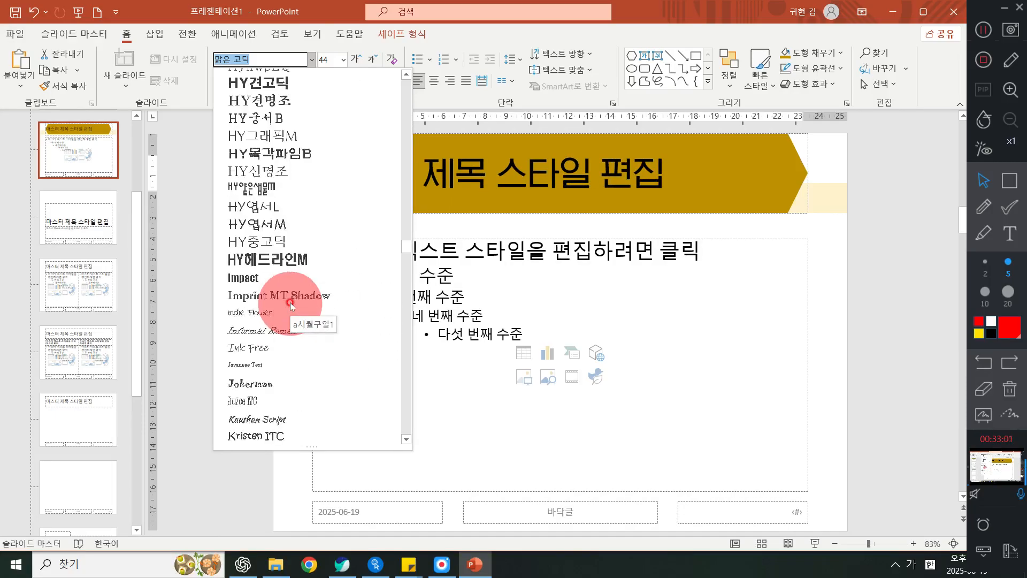
{"action": "scroll", "coordinate": [290, 306], "scroll_direction": "down", "scroll_amount": 20}
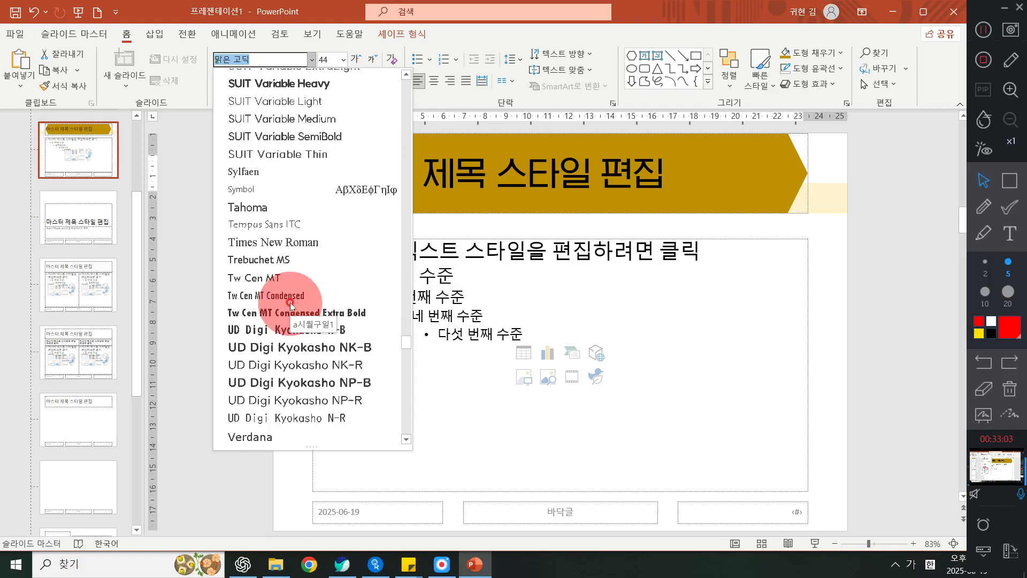
{"action": "scroll", "coordinate": [291, 306], "scroll_direction": "down", "scroll_amount": 15}
{"action": "scroll", "coordinate": [303, 349], "scroll_direction": "down", "scroll_amount": 8}
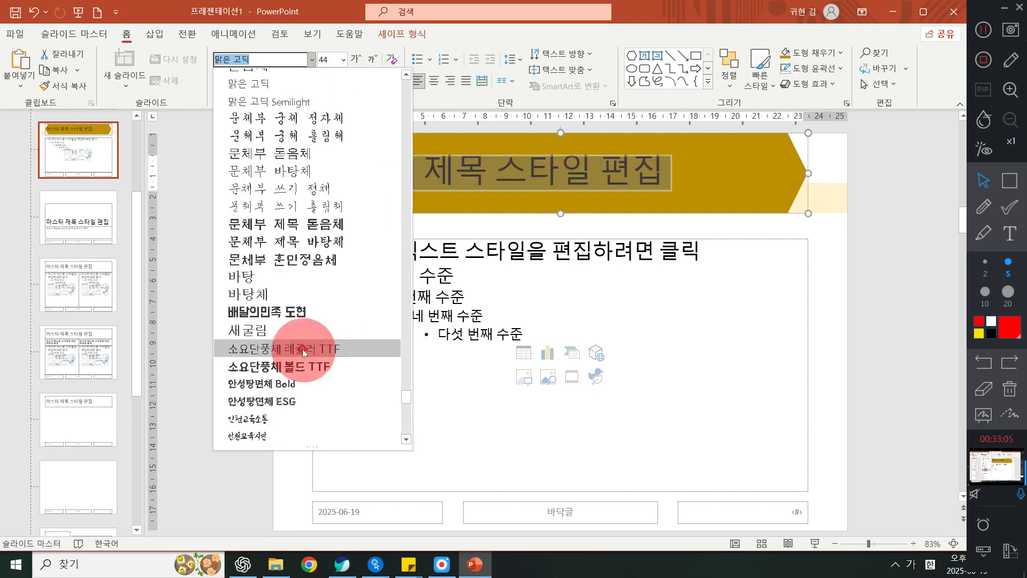
{"action": "scroll", "coordinate": [264, 246], "scroll_direction": "up", "scroll_amount": 3}
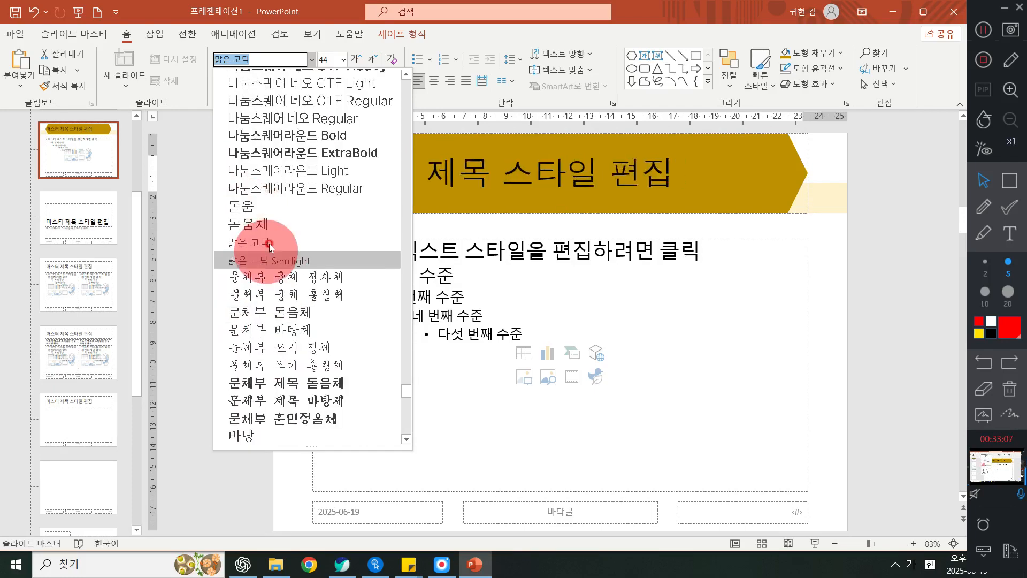
{"action": "left_click", "coordinate": [247, 207]}
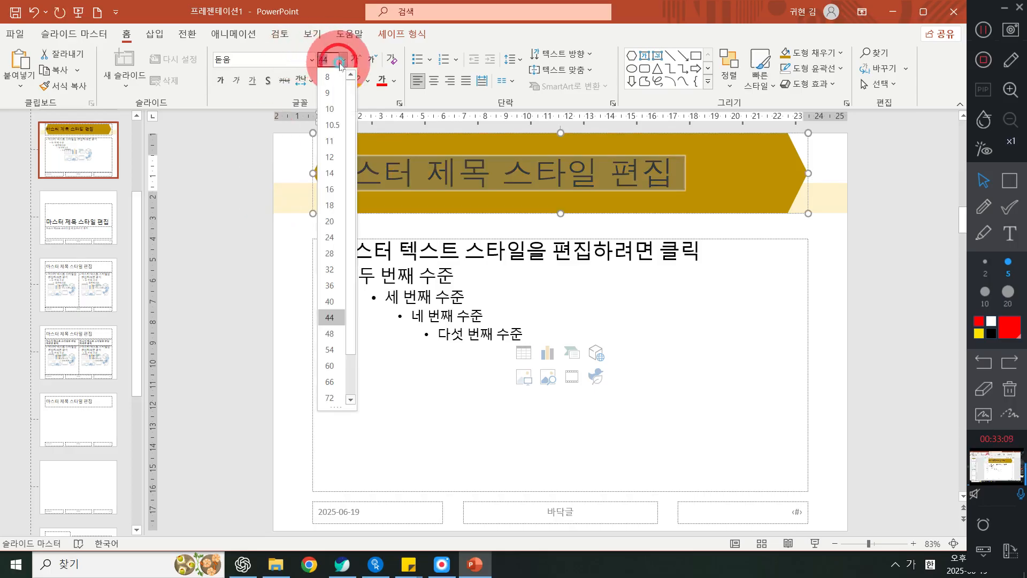